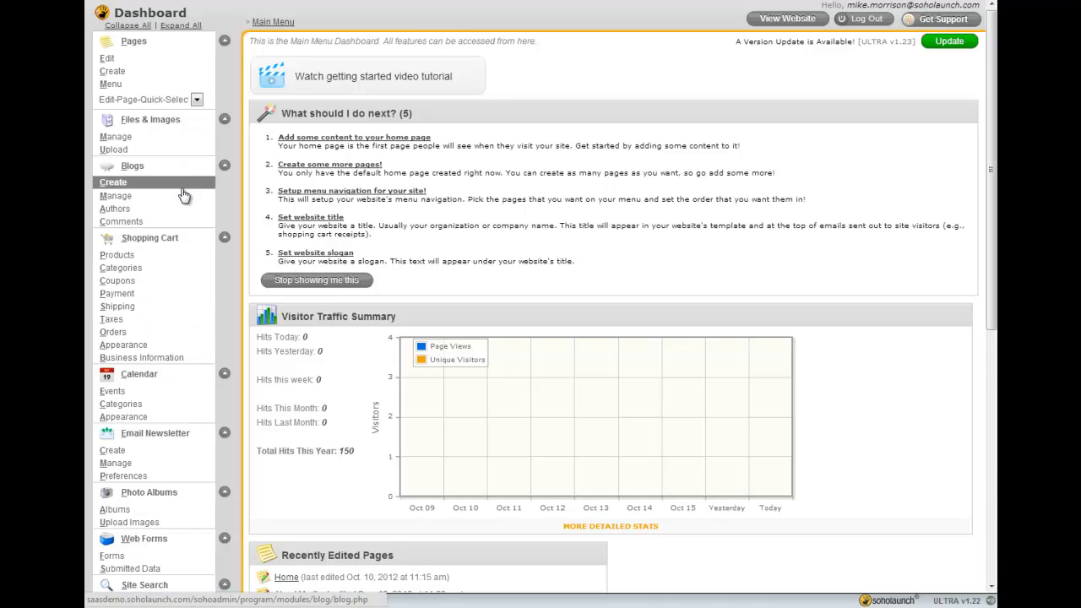
Collapse all sidebar menu sections and expand them again
{"action": "left_click", "coordinate": [128, 25]}
{"action": "left_click", "coordinate": [181, 25]}
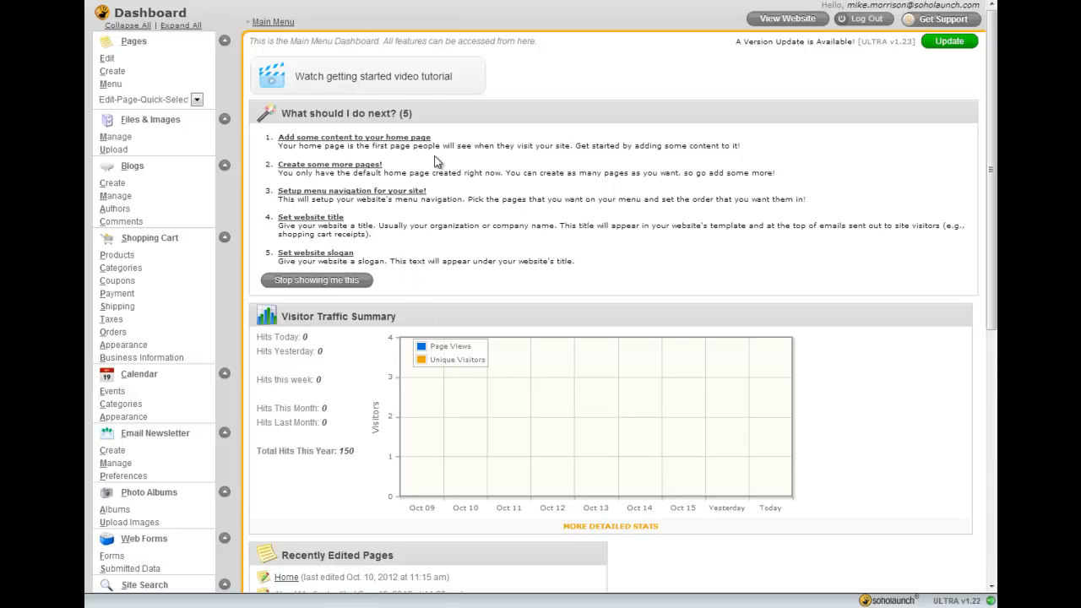
Open the getting-started video tutorial, pause it and close it
{"action": "left_click", "coordinate": [385, 77]}
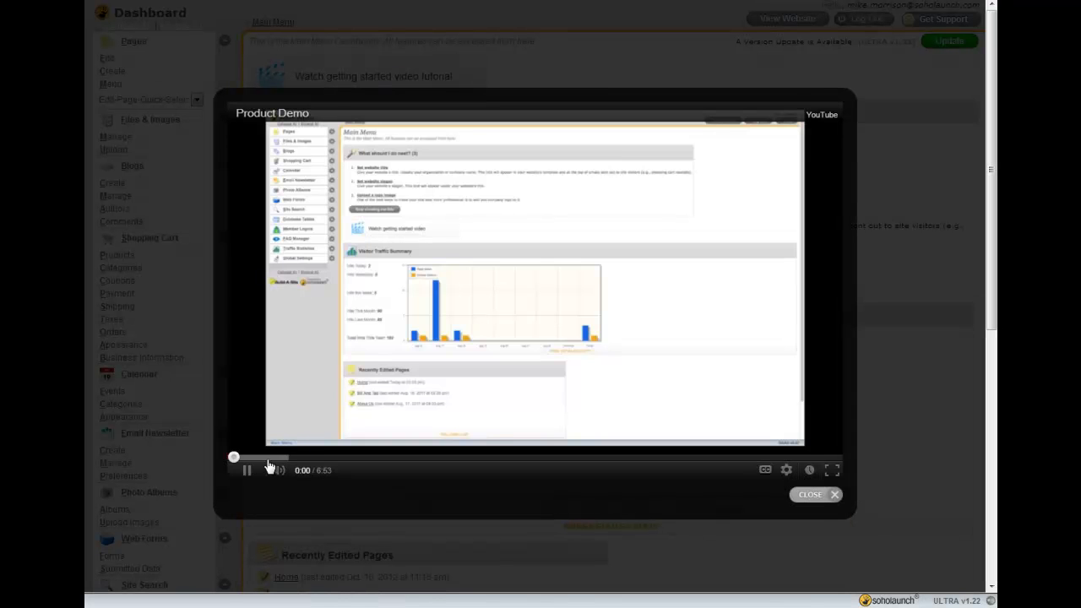
{"action": "left_click", "coordinate": [247, 473]}
{"action": "left_click", "coordinate": [817, 495]}
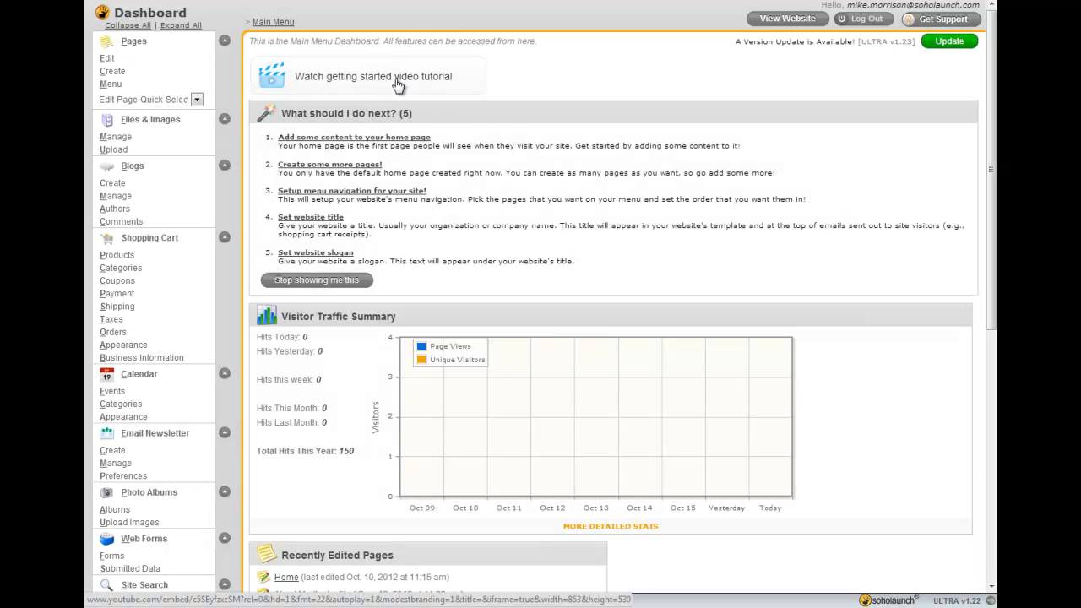
{"action": "left_click_drag", "start_coordinate": [288, 115], "coordinate": [427, 118]}
{"action": "left_click", "coordinate": [428, 132]}
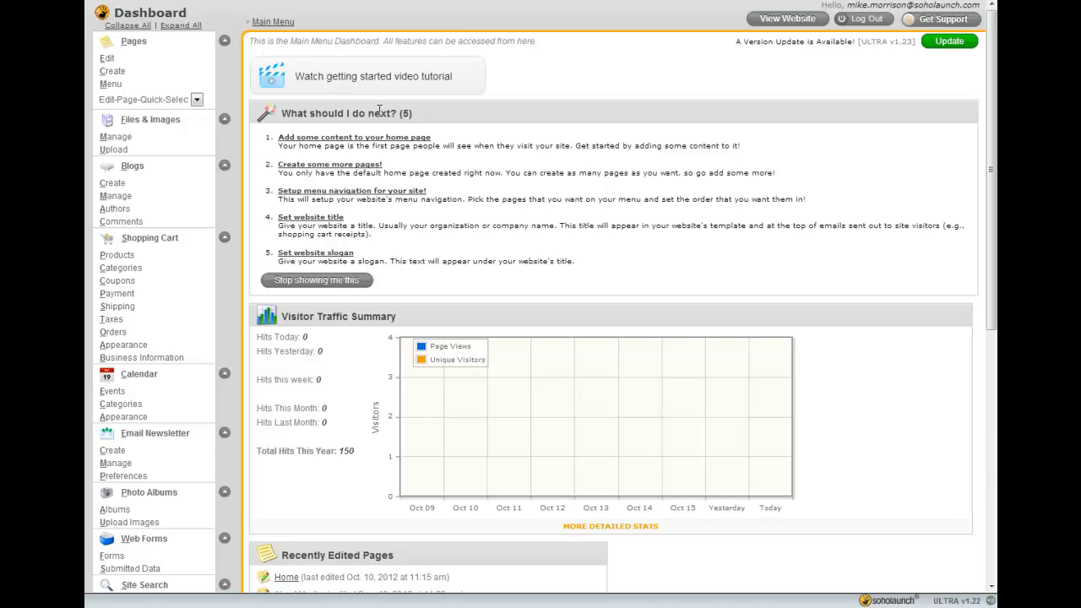
{"action": "left_click_drag", "start_coordinate": [413, 113], "coordinate": [301, 115]}
{"action": "left_click", "coordinate": [301, 115]}
Install the available ULTRA v1.23 stable software update and acknowledge it
{"action": "left_click", "coordinate": [943, 53]}
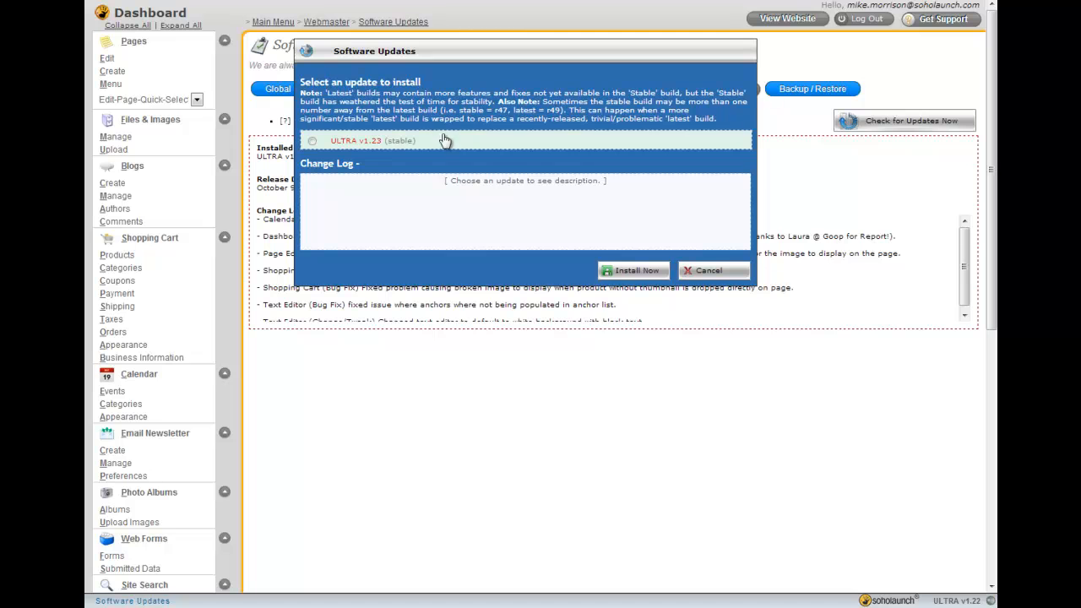
{"action": "left_click", "coordinate": [390, 144]}
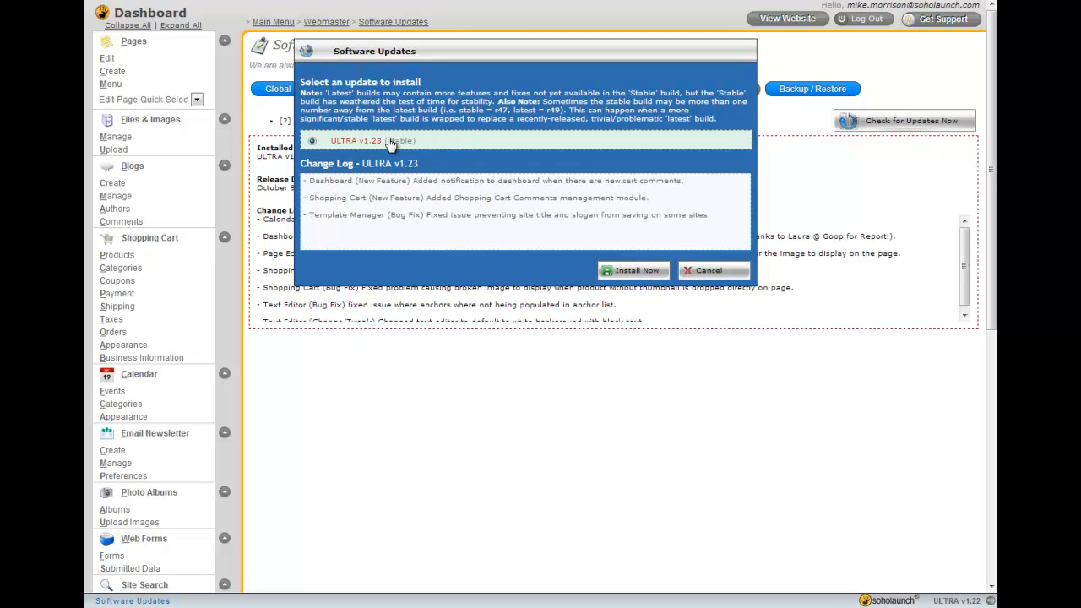
{"action": "left_click", "coordinate": [633, 271]}
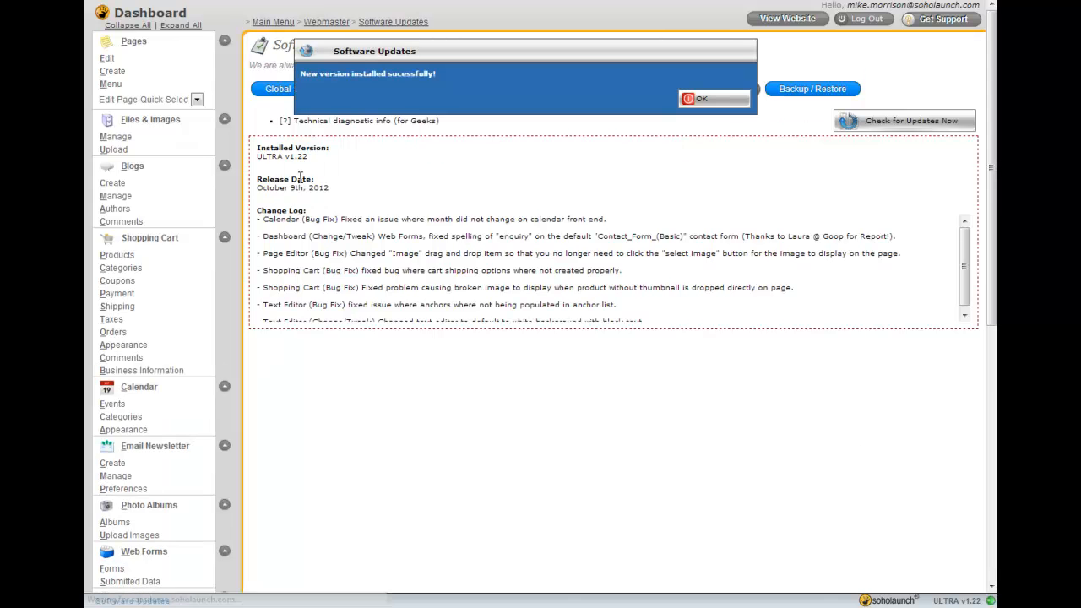
{"action": "left_click", "coordinate": [698, 100]}
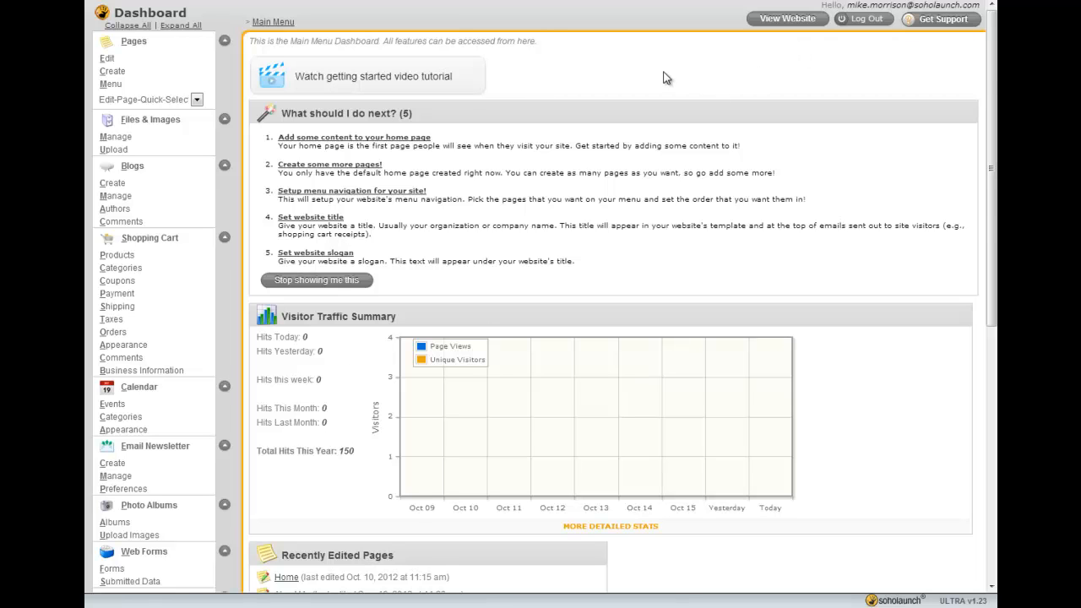
Scroll through the dashboard to review the visitor traffic summary and recently edited pages
{"action": "scroll", "coordinate": [489, 397], "scroll_direction": "down", "scroll_amount": 3}
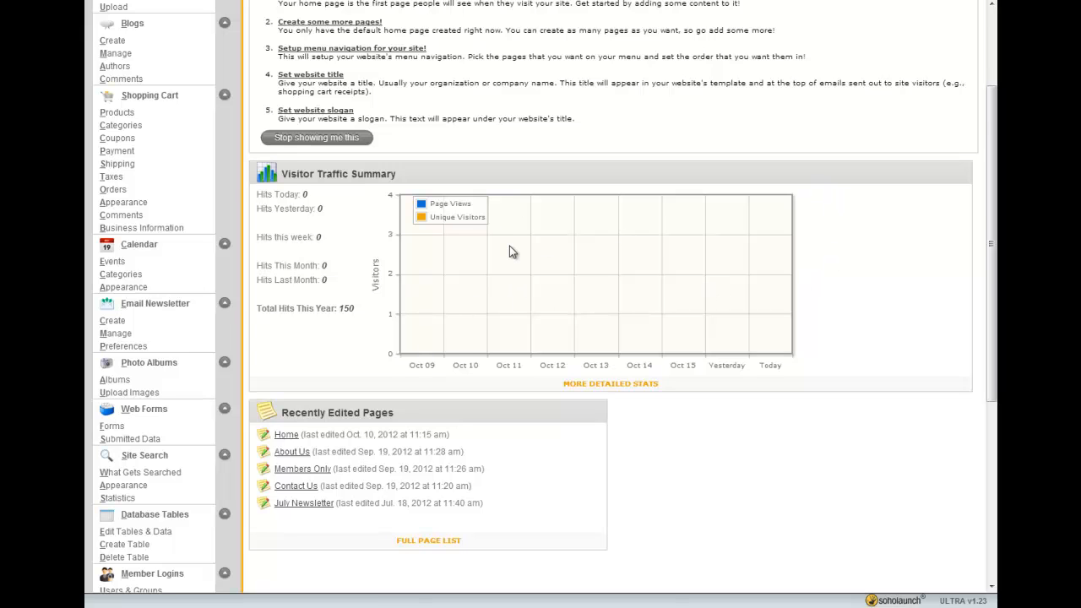
{"action": "scroll", "coordinate": [509, 251], "scroll_direction": "down", "scroll_amount": 4}
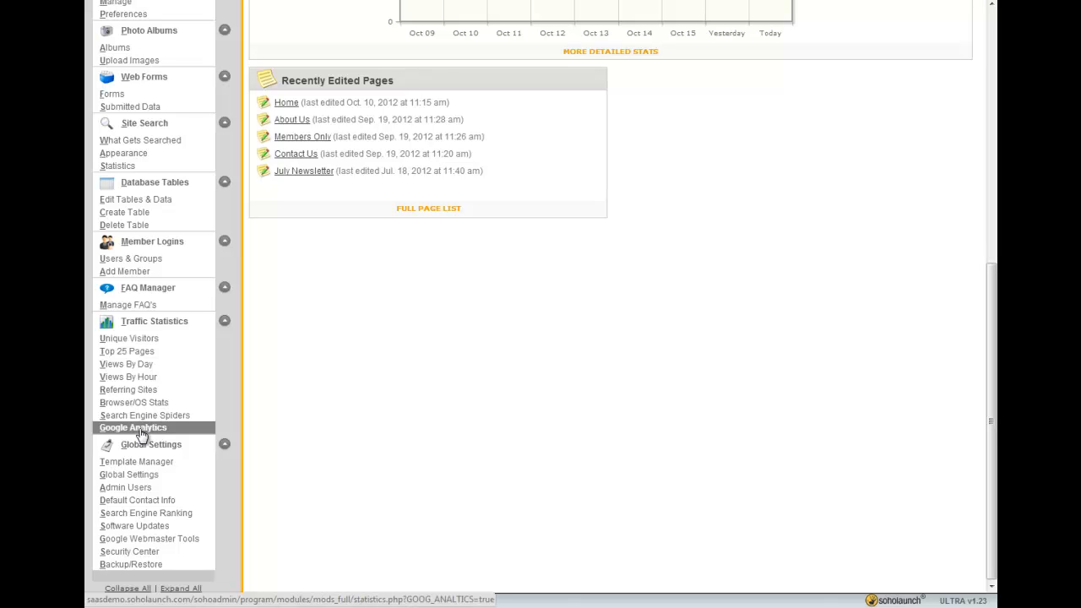
{"action": "scroll", "coordinate": [456, 481], "scroll_direction": "up", "scroll_amount": 5}
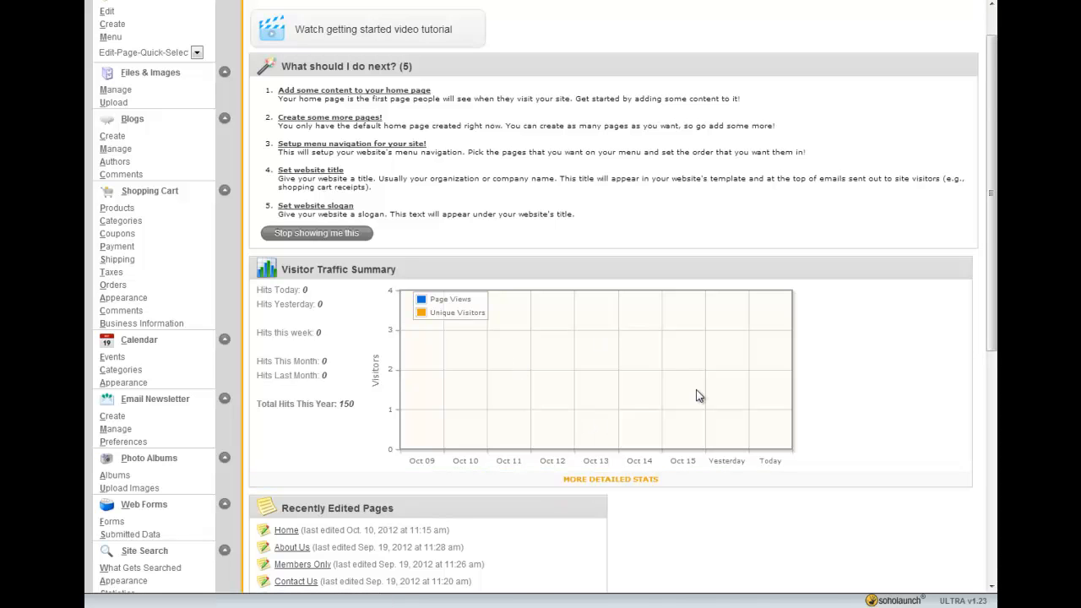
{"action": "scroll", "coordinate": [688, 390], "scroll_direction": "down", "scroll_amount": 2}
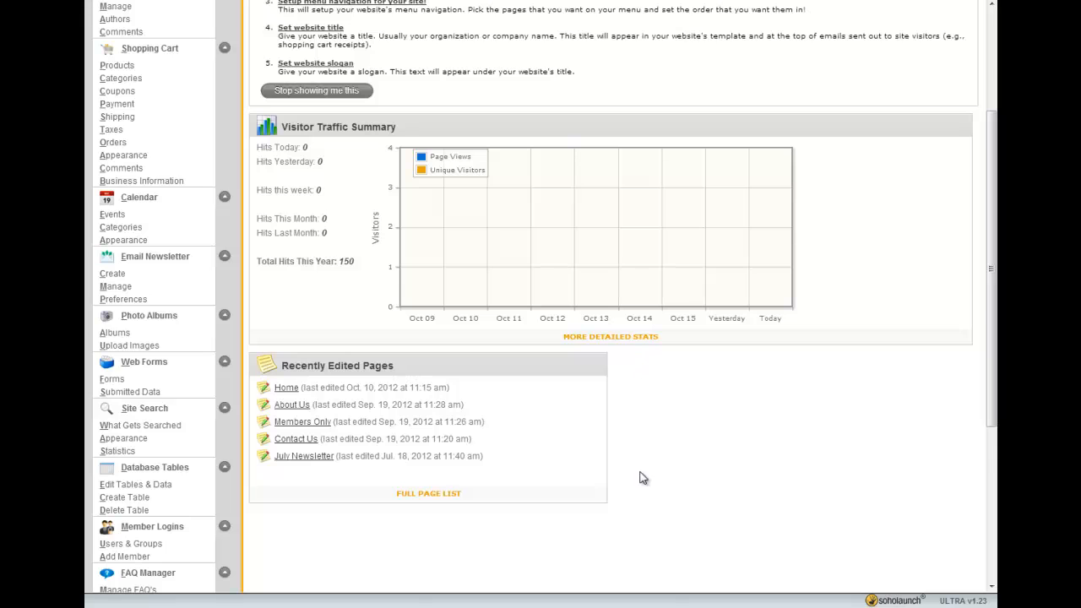
{"action": "scroll", "coordinate": [786, 470], "scroll_direction": "up", "scroll_amount": 3}
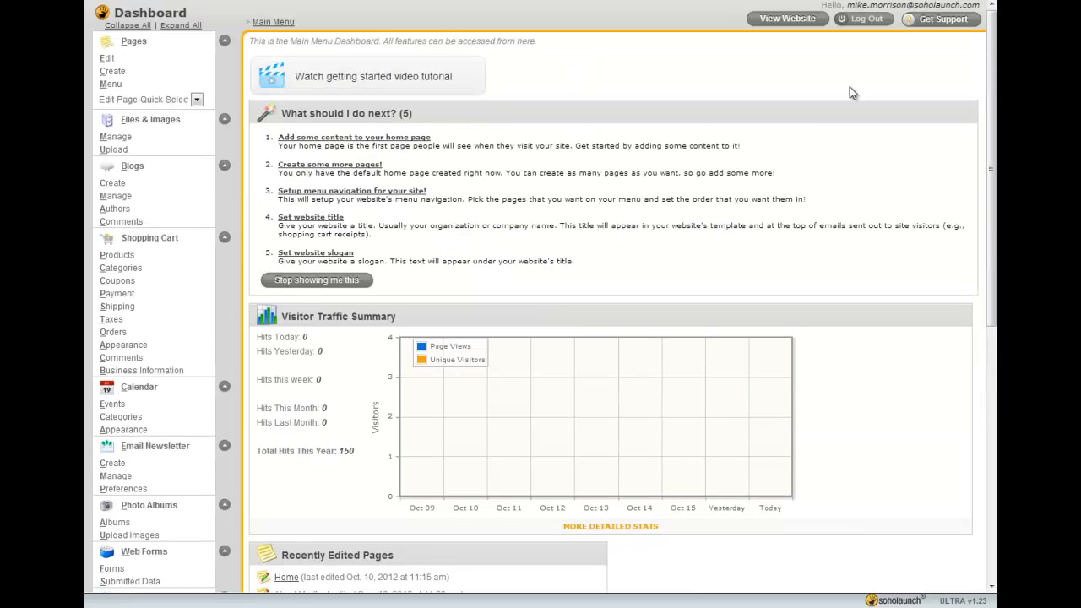
Open the support help center and read the Shopping Cart Category Setup page of the user manual
{"action": "left_click", "coordinate": [938, 21]}
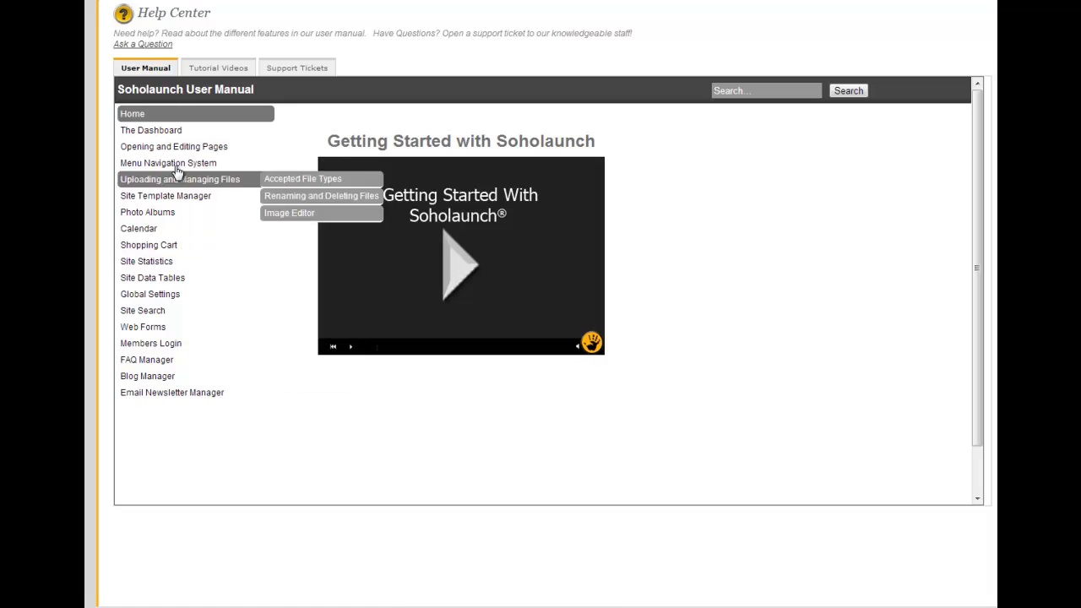
{"action": "mouse_move", "coordinate": [180, 230]}
{"action": "mouse_move", "coordinate": [193, 202]}
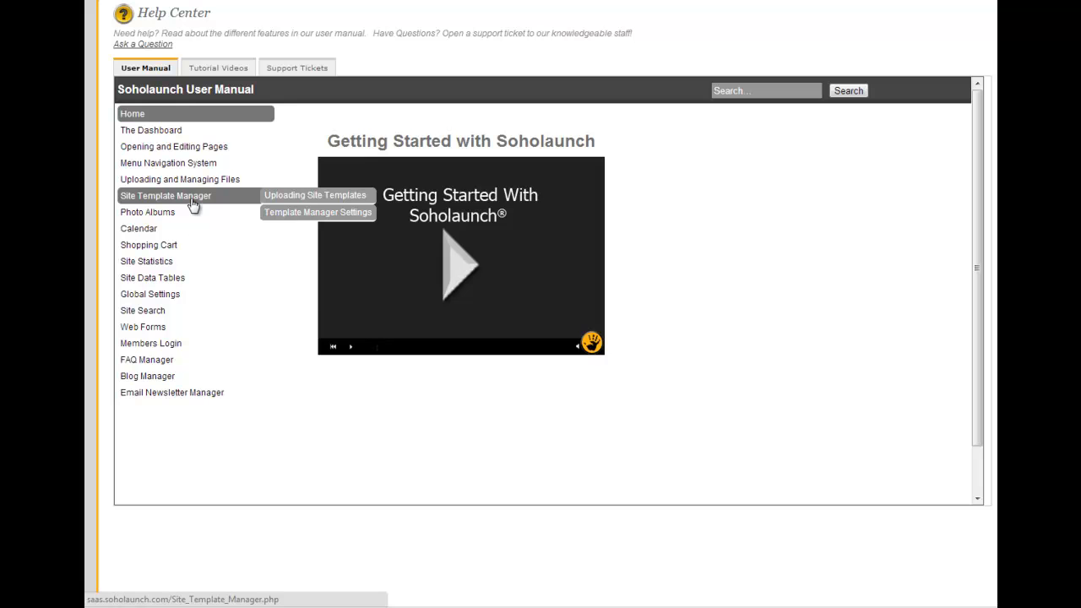
{"action": "left_click", "coordinate": [245, 246]}
{"action": "scroll", "coordinate": [869, 222], "scroll_direction": "down", "scroll_amount": 2}
{"action": "scroll", "coordinate": [871, 225], "scroll_direction": "up", "scroll_amount": 2}
{"action": "left_click", "coordinate": [198, 261]}
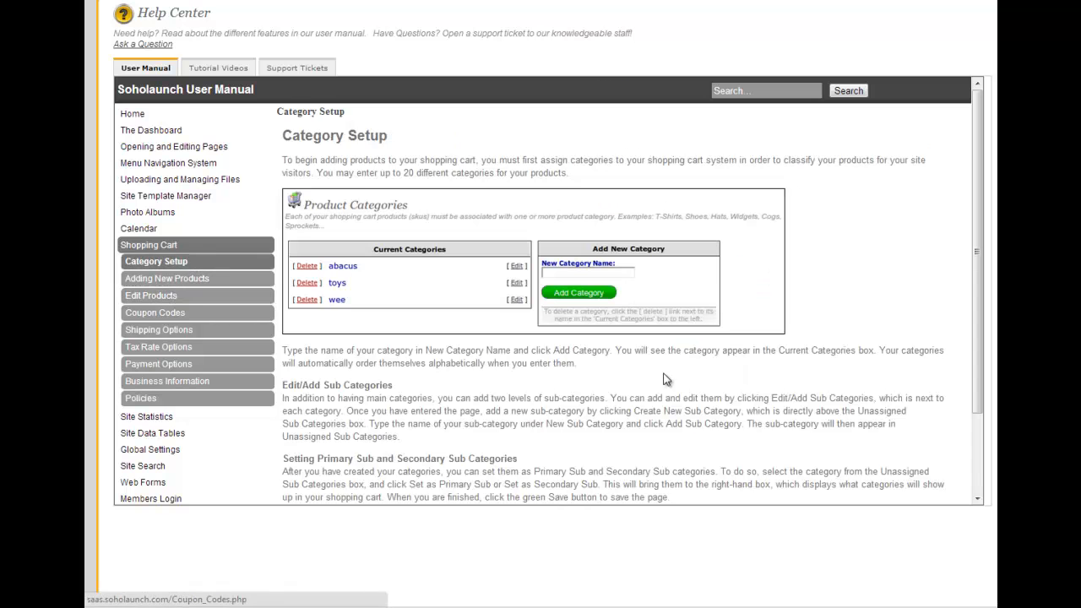
{"action": "scroll", "coordinate": [582, 388], "scroll_direction": "down", "scroll_amount": 3}
{"action": "scroll", "coordinate": [581, 388], "scroll_direction": "up", "scroll_amount": 2}
{"action": "scroll", "coordinate": [558, 390], "scroll_direction": "down", "scroll_amount": 2}
{"action": "scroll", "coordinate": [532, 380], "scroll_direction": "up", "scroll_amount": 2}
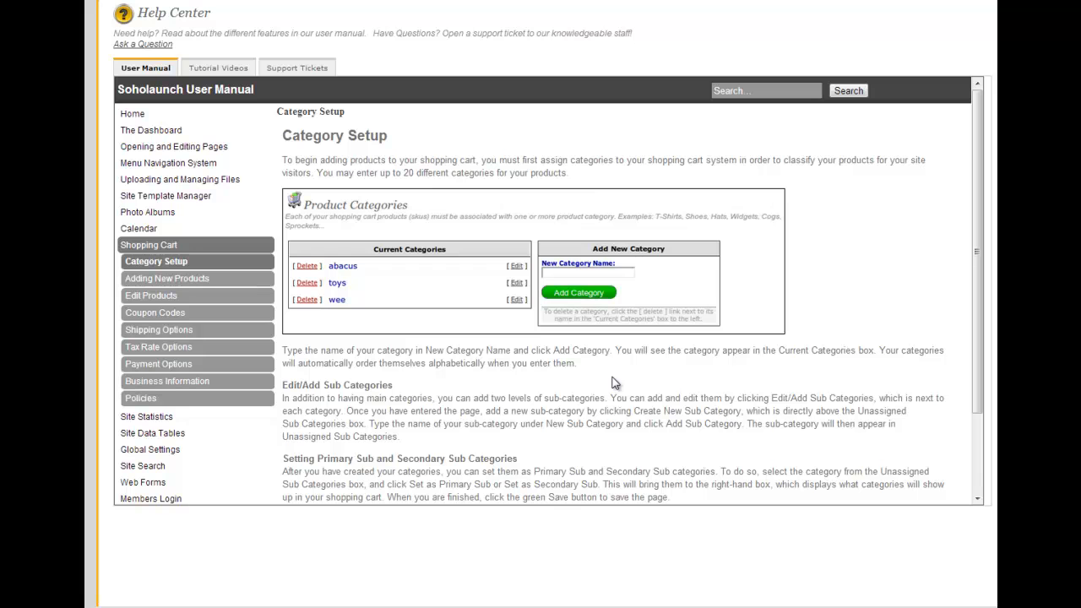
Browse the help center's Tutorial Videos and Support Tickets sections and return to the user manual
{"action": "left_click", "coordinate": [217, 71]}
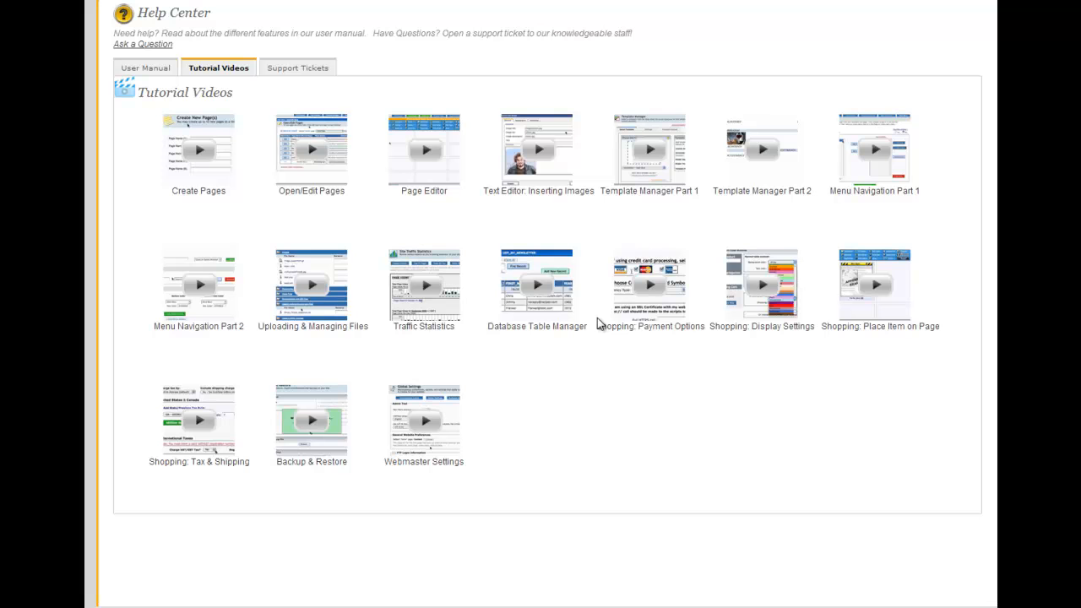
{"action": "left_click", "coordinate": [319, 68]}
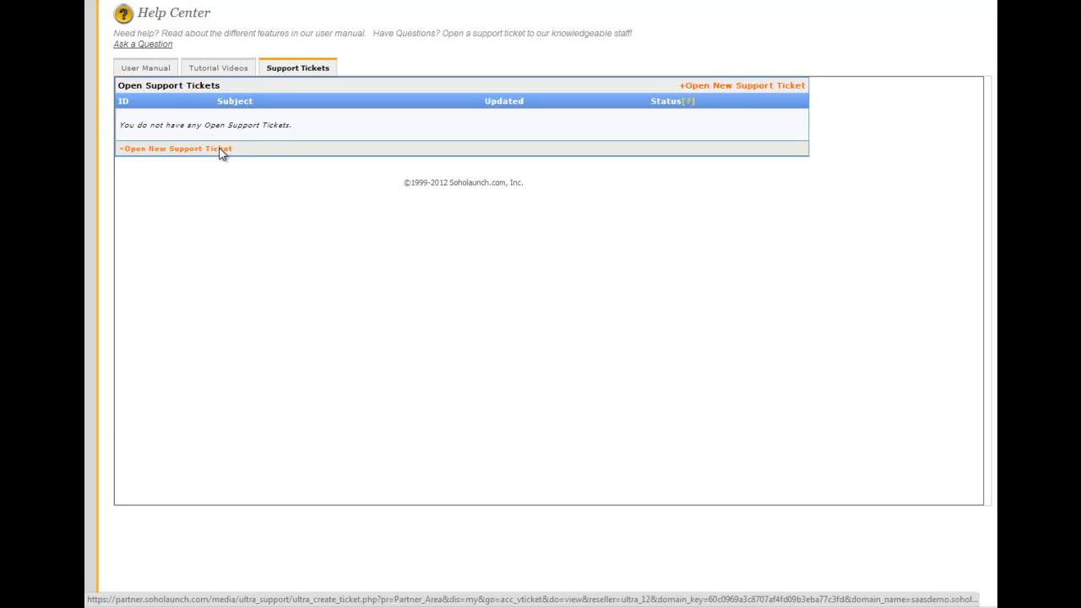
{"action": "left_click", "coordinate": [145, 68]}
{"action": "left_click", "coordinate": [230, 68]}
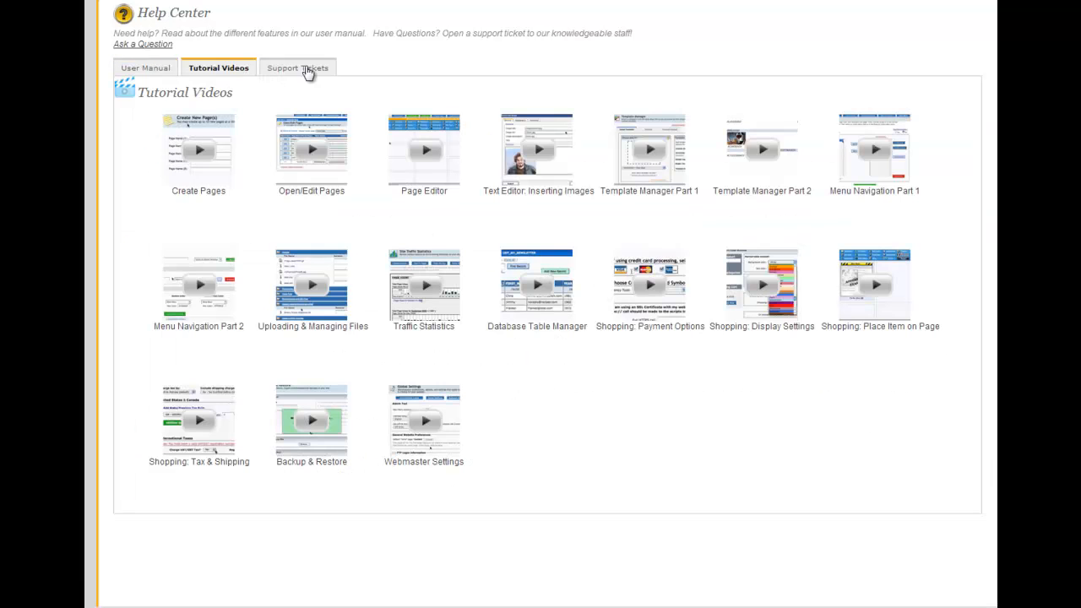
{"action": "left_click", "coordinate": [308, 71]}
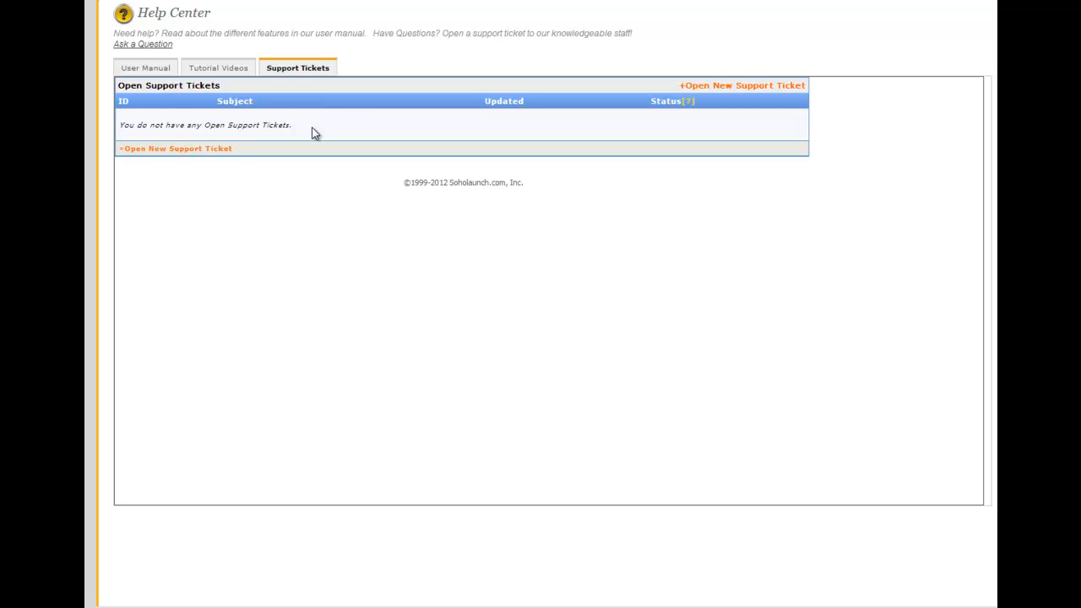
{"action": "left_click", "coordinate": [147, 67]}
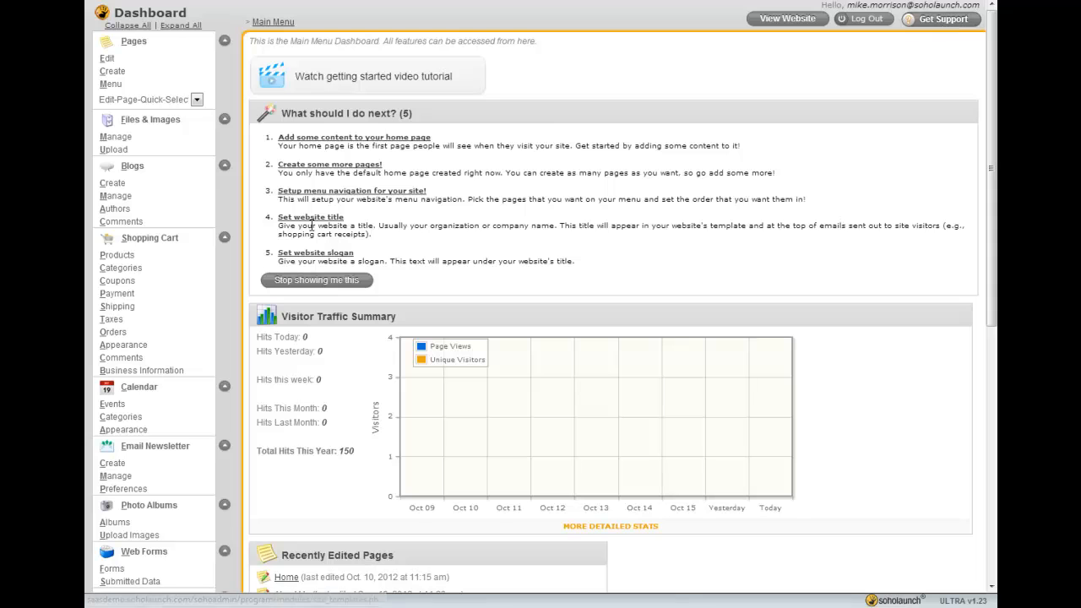
Open the file manager and expand the Images folder
{"action": "left_click", "coordinate": [141, 148]}
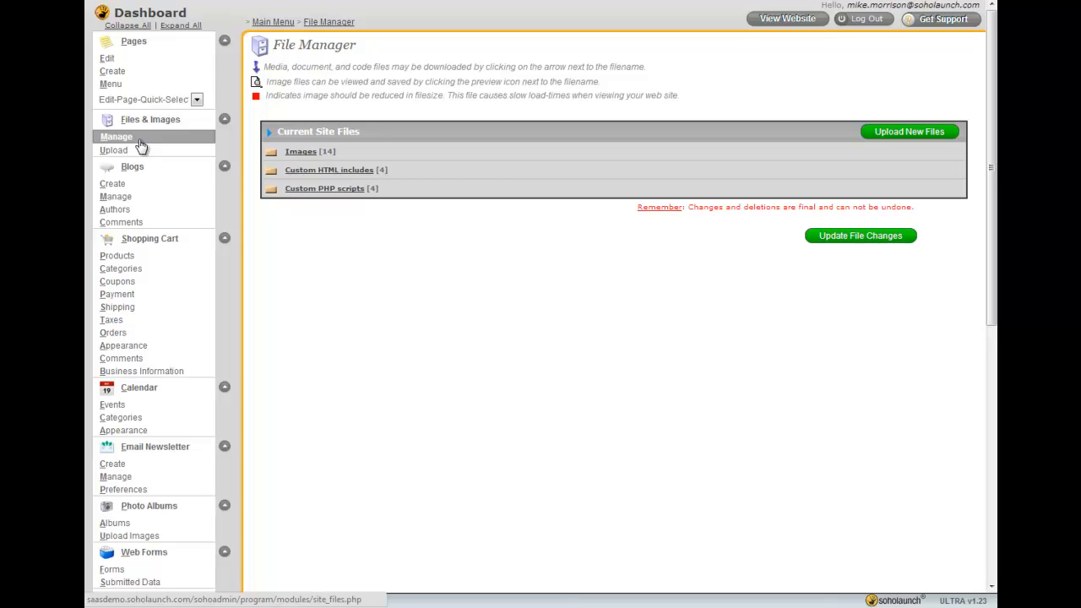
{"action": "left_click", "coordinate": [320, 154]}
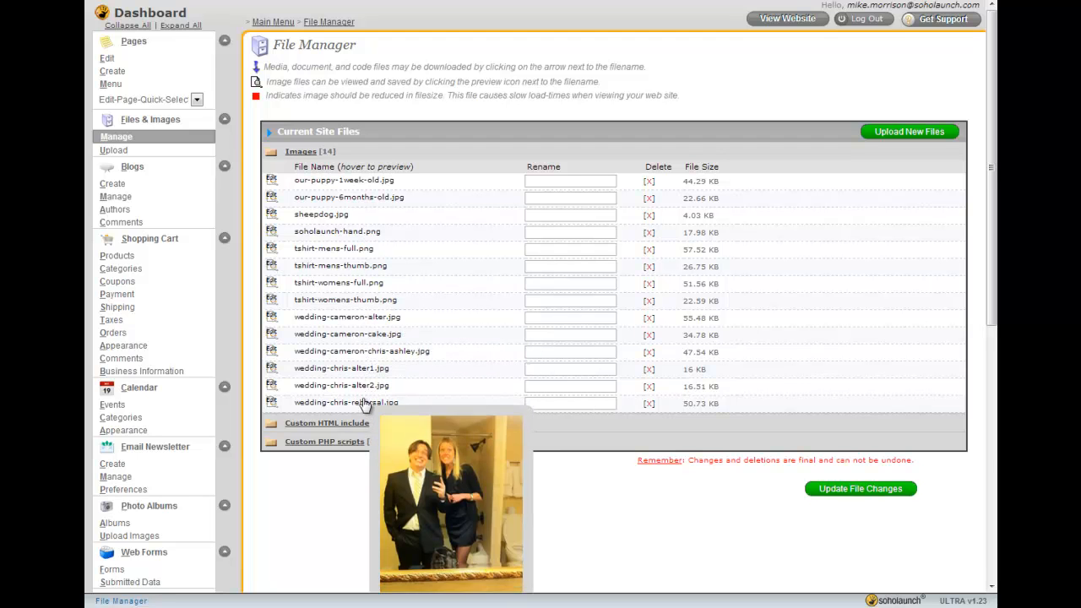
Try resizing, rotating and cropping wedding-cameron-alter.jpg in the image editor, then cancel without saving
{"action": "left_click", "coordinate": [362, 325]}
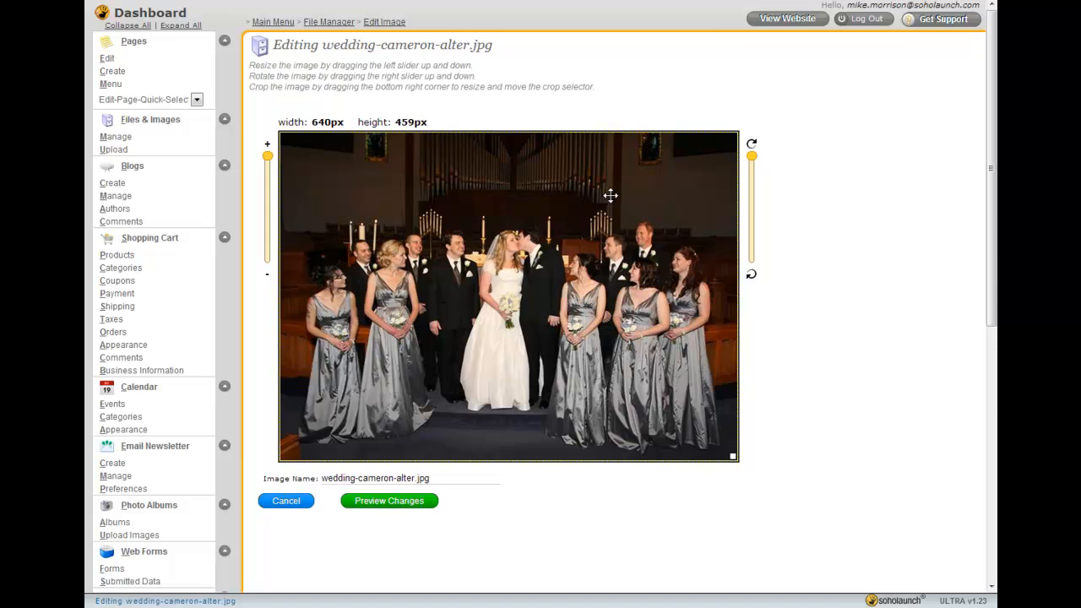
{"action": "left_click_drag", "start_coordinate": [268, 157], "coordinate": [267, 189]}
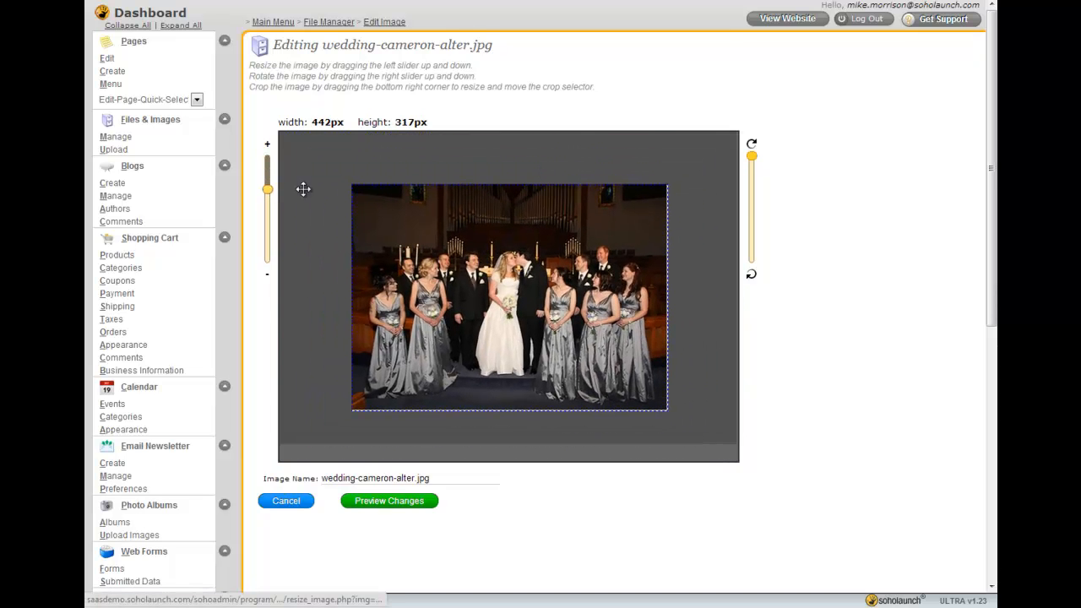
{"action": "mouse_move", "coordinate": [752, 159]}
{"action": "left_mouse_down"}
{"action": "mouse_move", "coordinate": [751, 183]}
{"action": "mouse_move", "coordinate": [749, 153]}
{"action": "left_mouse_up"}
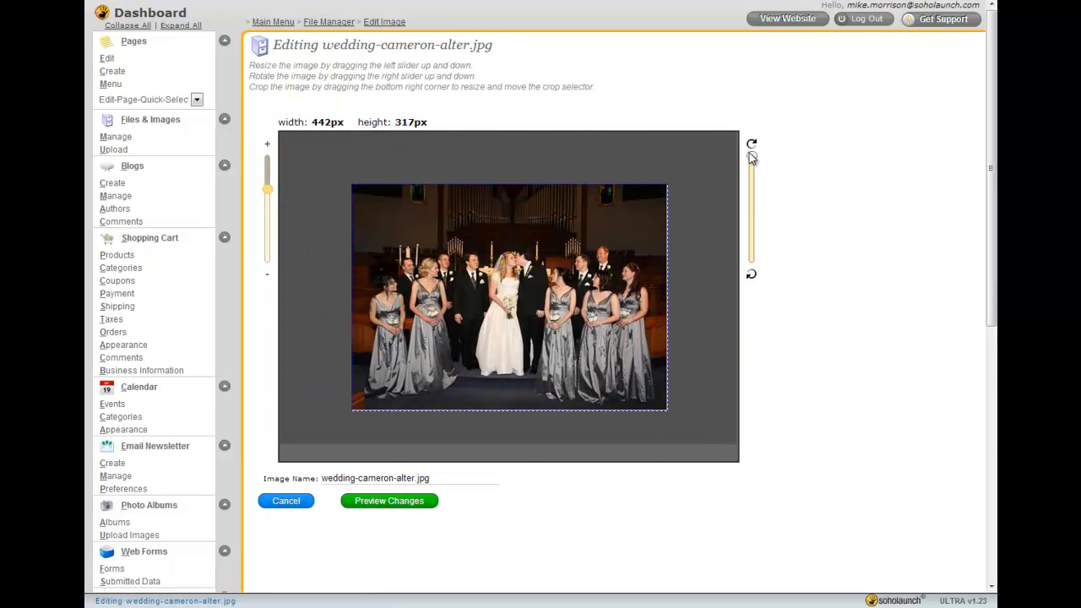
{"action": "left_click_drag", "start_coordinate": [556, 288], "coordinate": [532, 299]}
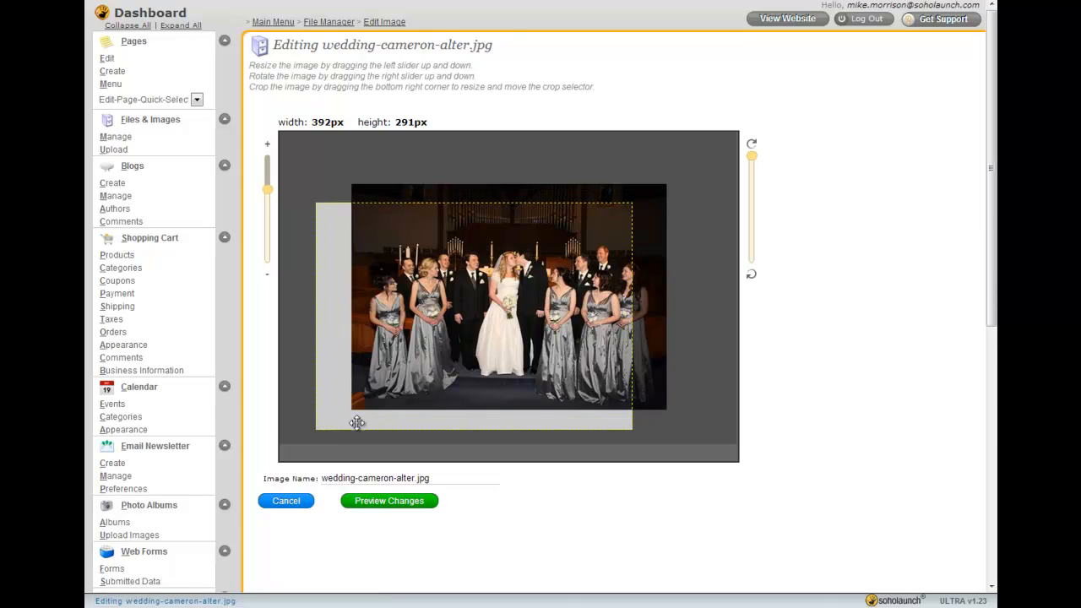
{"action": "left_click_drag", "start_coordinate": [537, 407], "coordinate": [595, 400]}
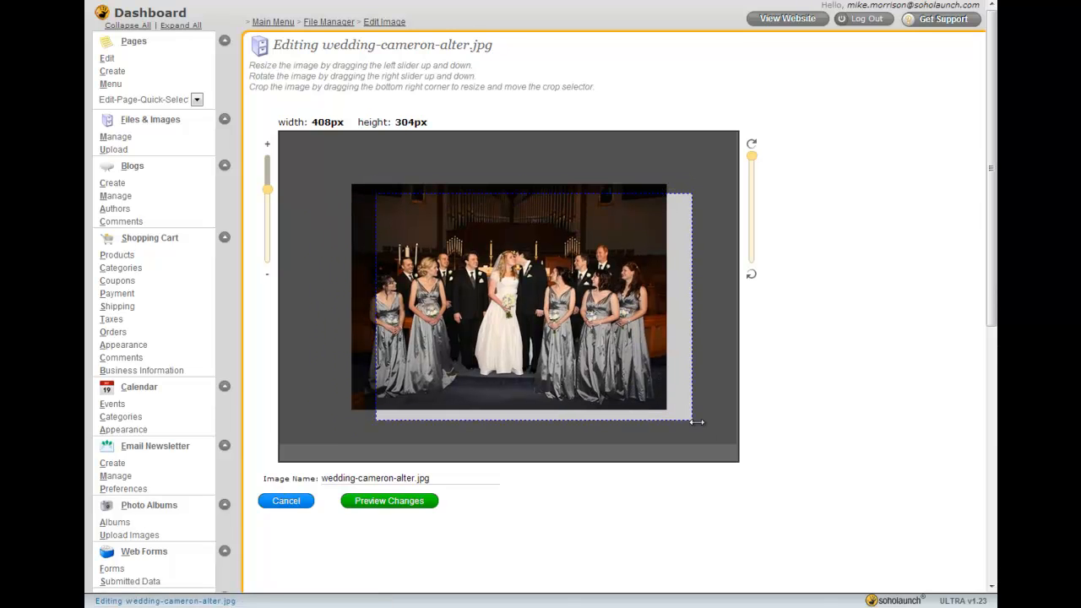
{"action": "left_click_drag", "start_coordinate": [693, 420], "coordinate": [642, 384]}
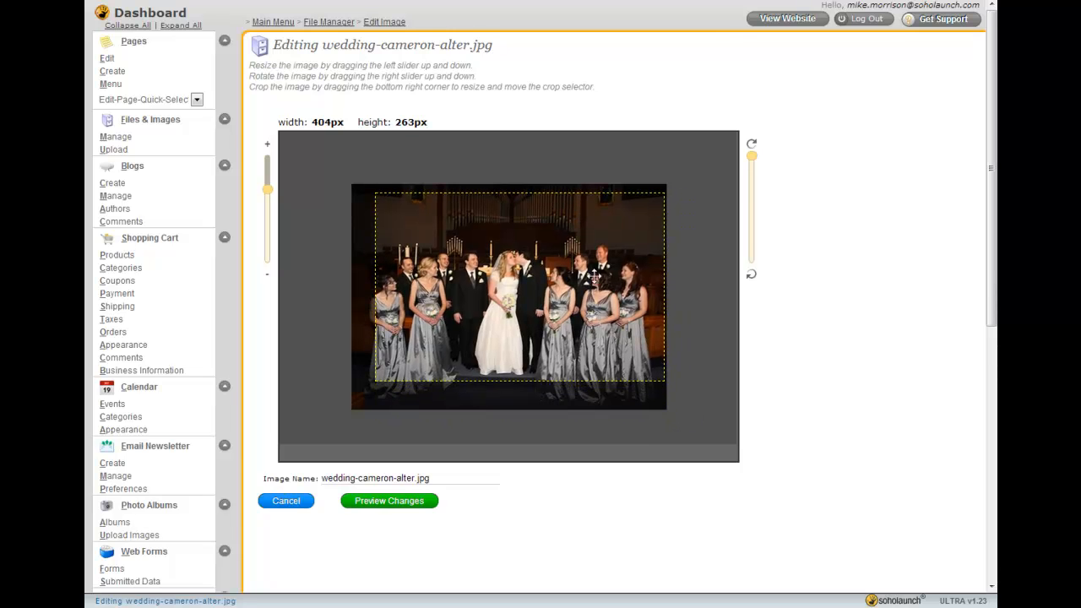
{"action": "left_click_drag", "start_coordinate": [464, 264], "coordinate": [466, 272]}
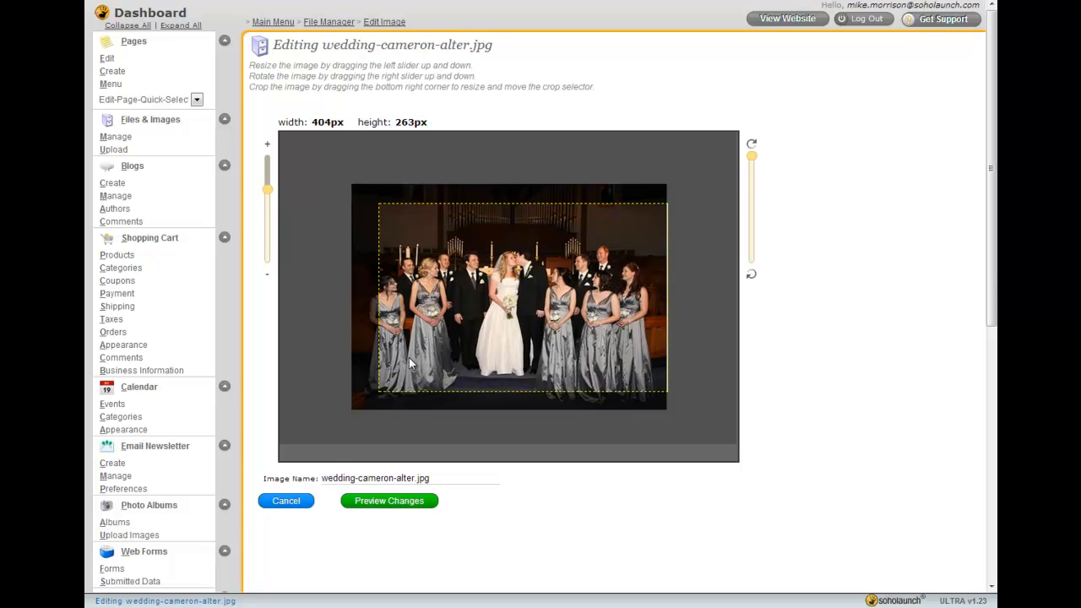
{"action": "left_click_drag", "start_coordinate": [486, 323], "coordinate": [478, 326]}
{"action": "left_click", "coordinate": [276, 506]}
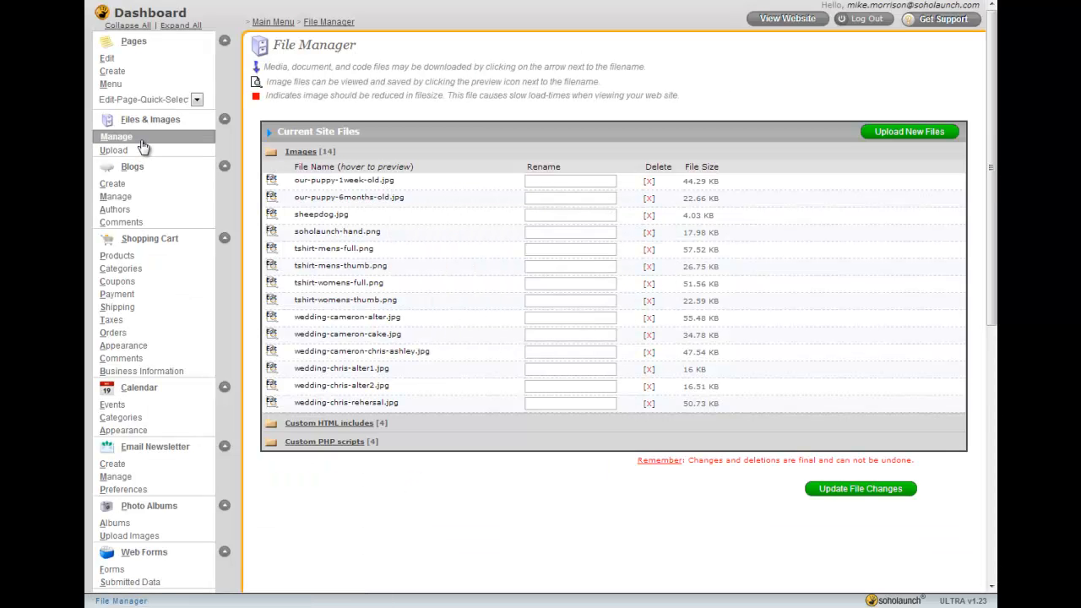
Open the file upload page, then open the blog manager
{"action": "left_click", "coordinate": [910, 132]}
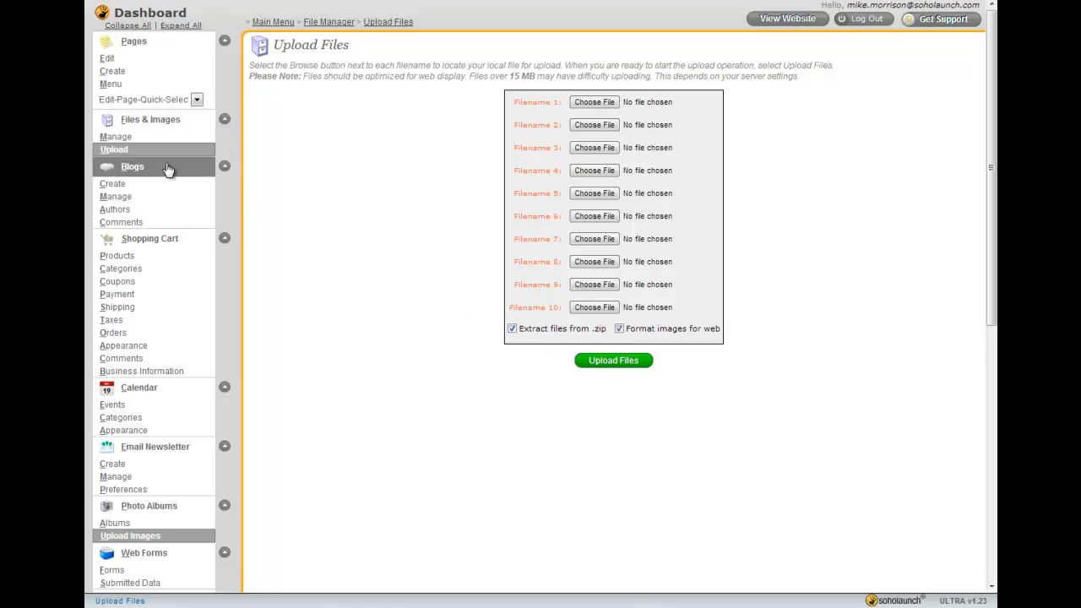
{"action": "left_click", "coordinate": [132, 167]}
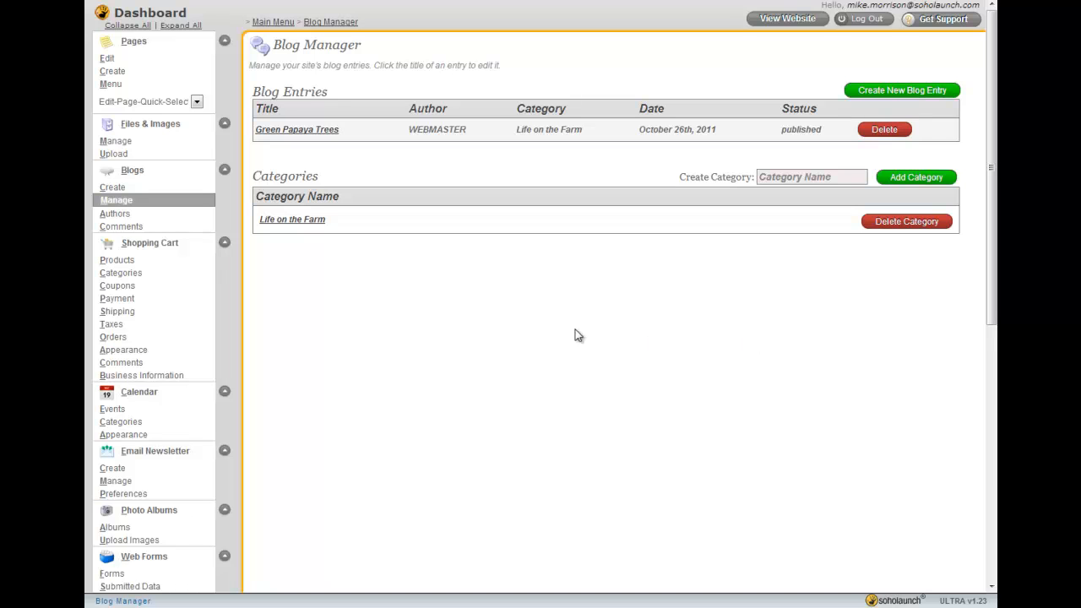
{"action": "left_click_drag", "start_coordinate": [817, 134], "coordinate": [398, 133]}
{"action": "left_click", "coordinate": [398, 133]}
{"action": "left_click_drag", "start_coordinate": [500, 66], "coordinate": [318, 48]}
{"action": "left_click", "coordinate": [648, 276]}
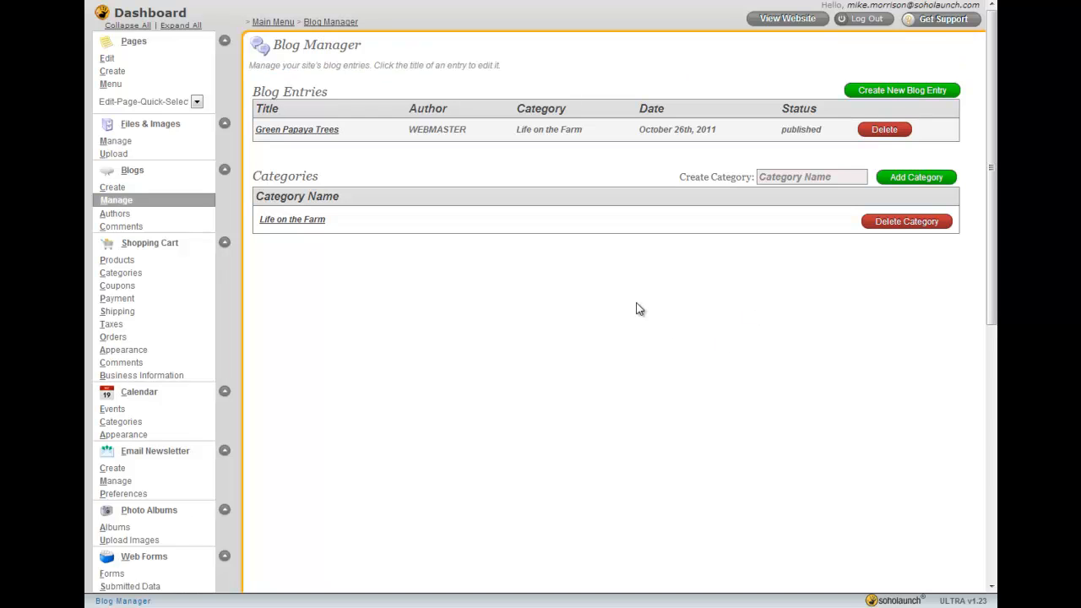
Open the form for creating a new blog entry
{"action": "left_click", "coordinate": [915, 93]}
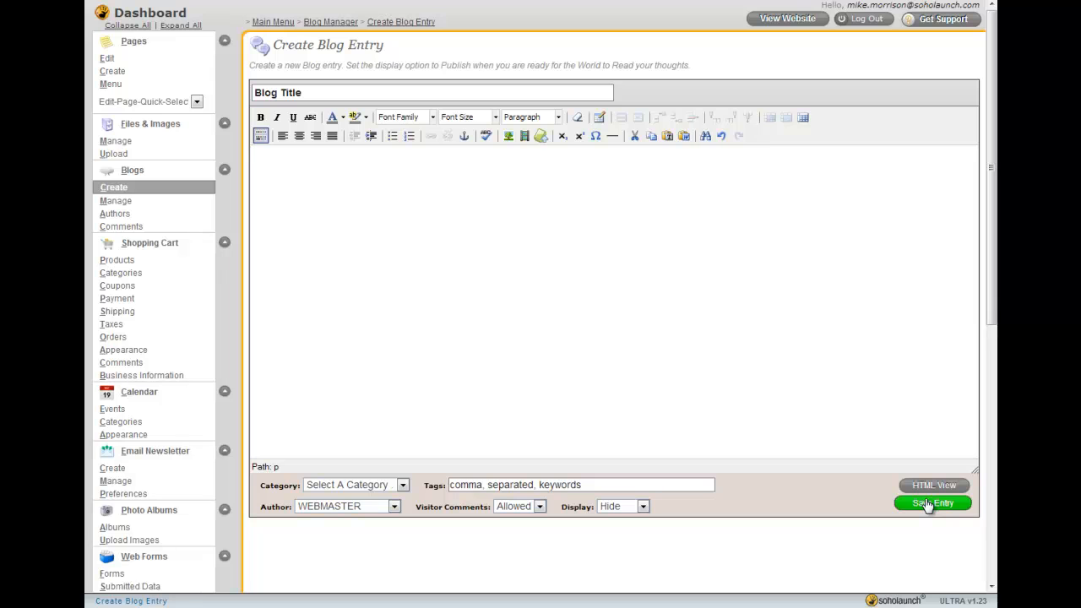
Browse the blog manager's entries, blog authors and blog comments pages
{"action": "left_click", "coordinate": [117, 203]}
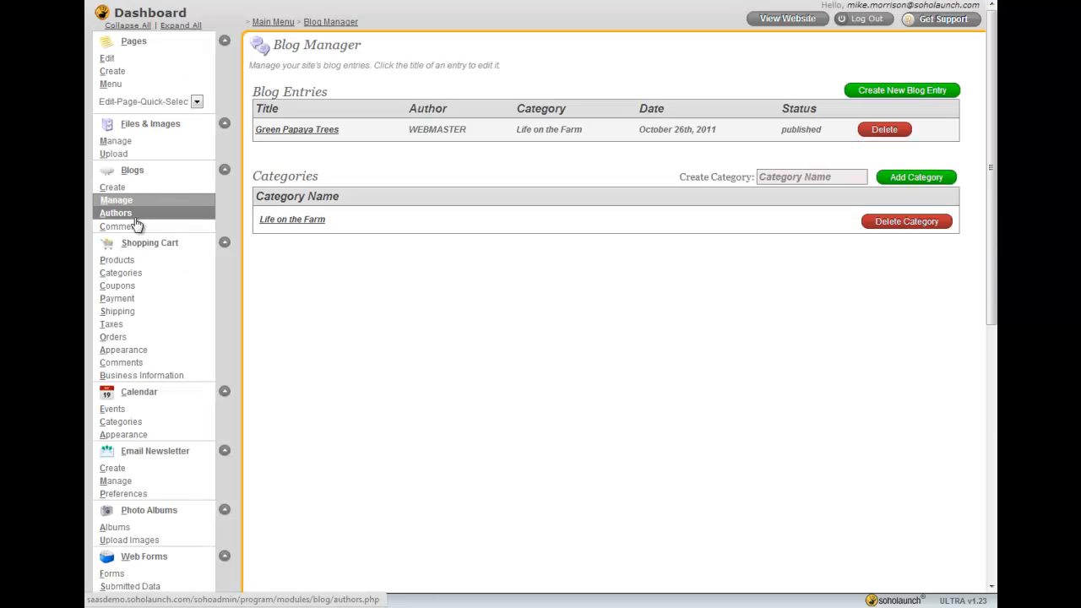
{"action": "left_click", "coordinate": [133, 225]}
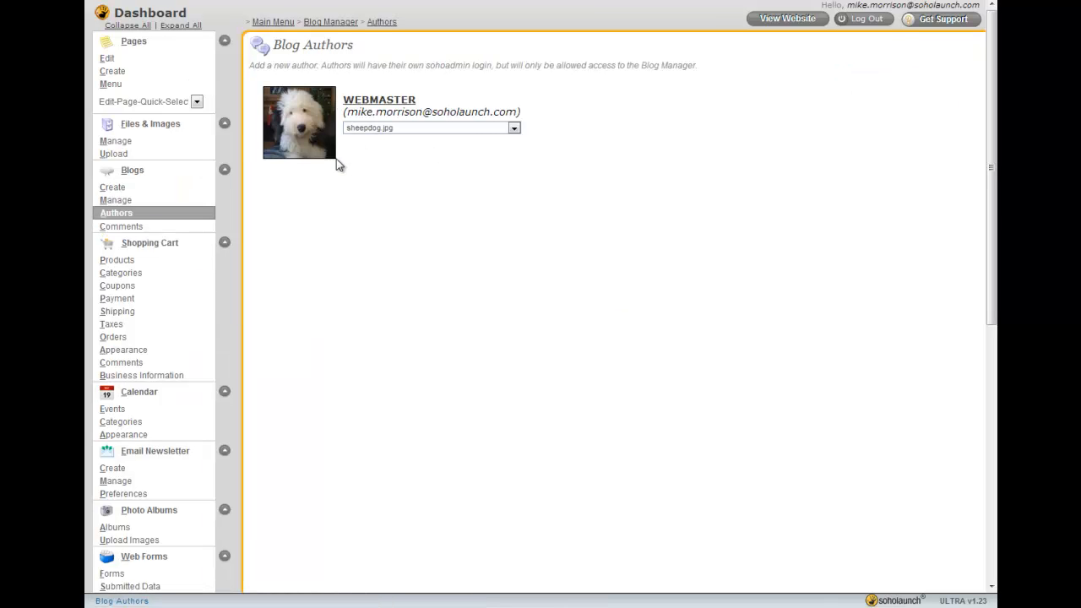
{"action": "left_click", "coordinate": [142, 228]}
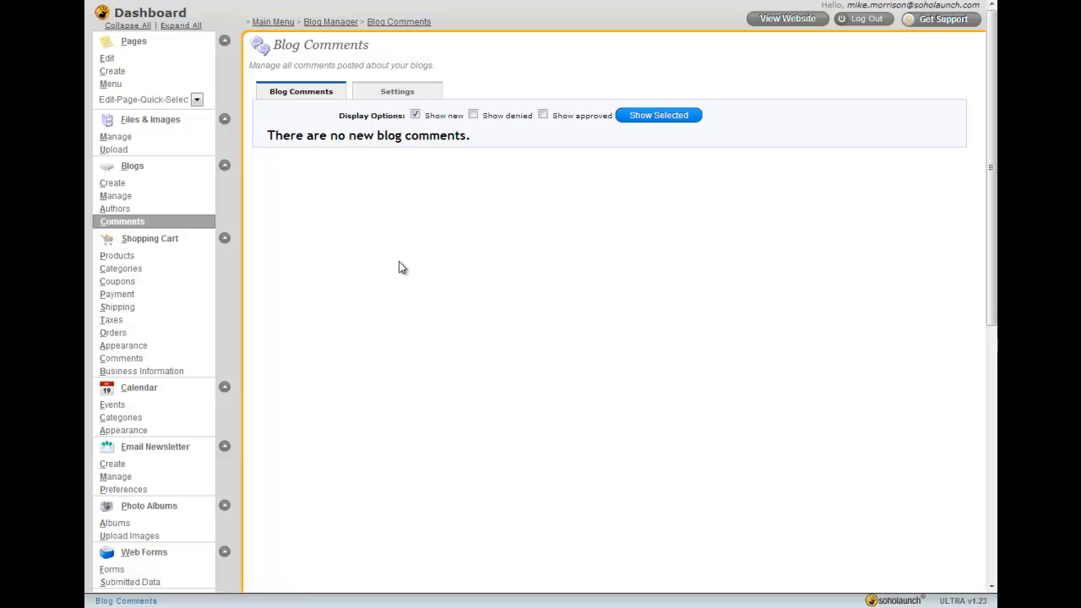
View the shopping cart's product list and the product categories page, including the new category name field
{"action": "left_click", "coordinate": [134, 262]}
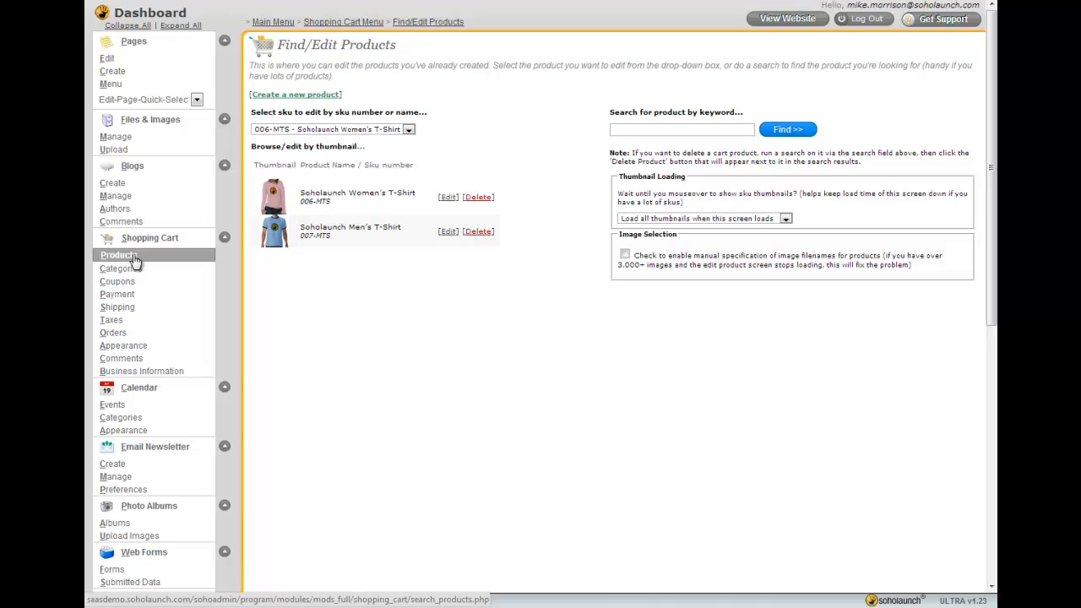
{"action": "left_click", "coordinate": [131, 276]}
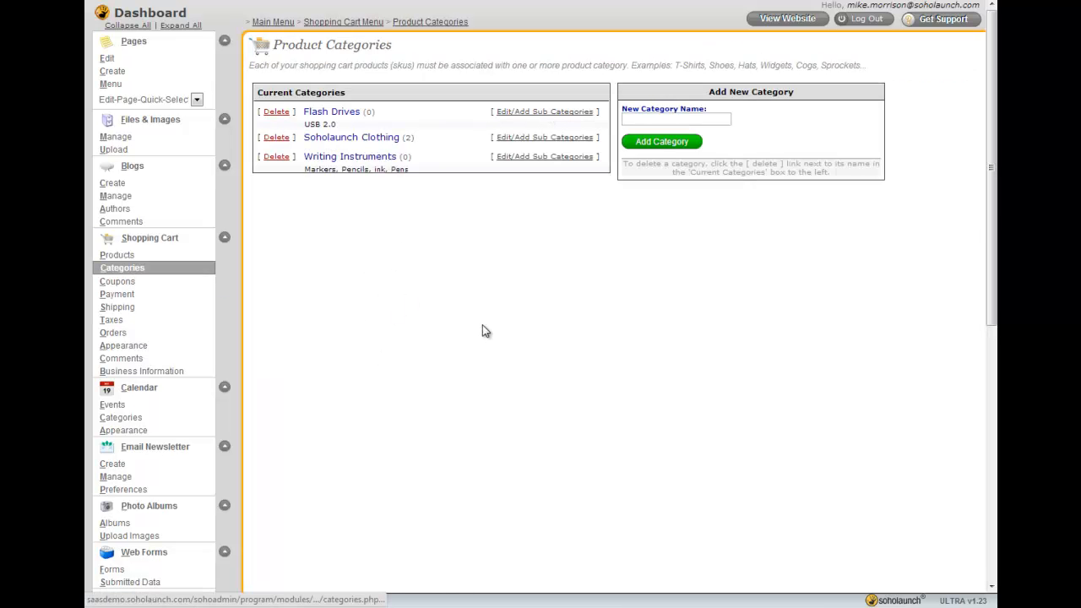
{"action": "left_click", "coordinate": [676, 121]}
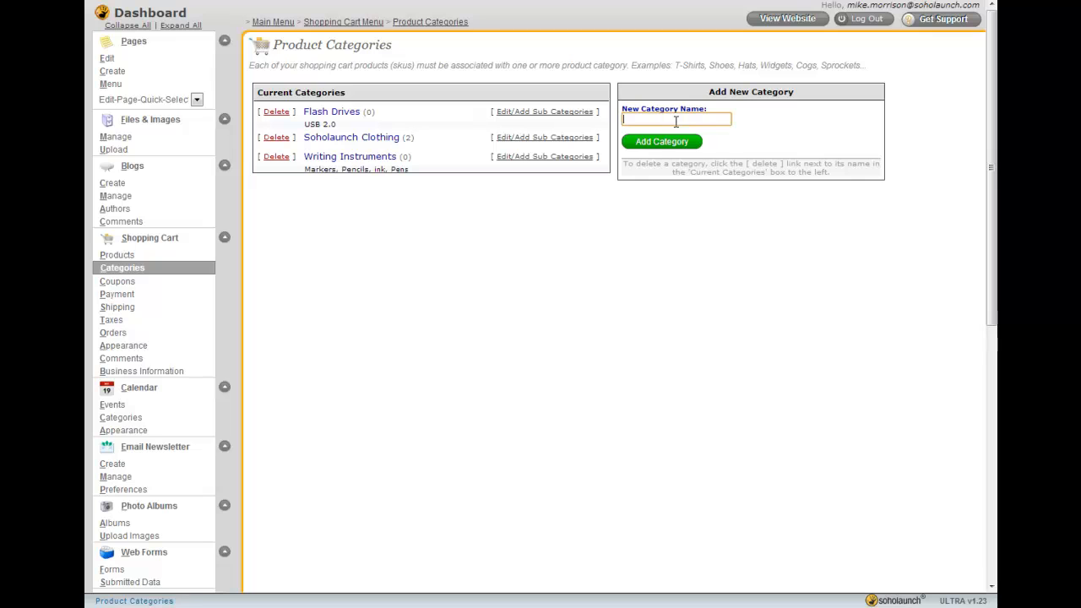
{"action": "left_click", "coordinate": [528, 385]}
Open the Soholaunch Women's T-Shirt product for editing and view its product images
{"action": "left_click", "coordinate": [127, 255]}
{"action": "left_click", "coordinate": [446, 198]}
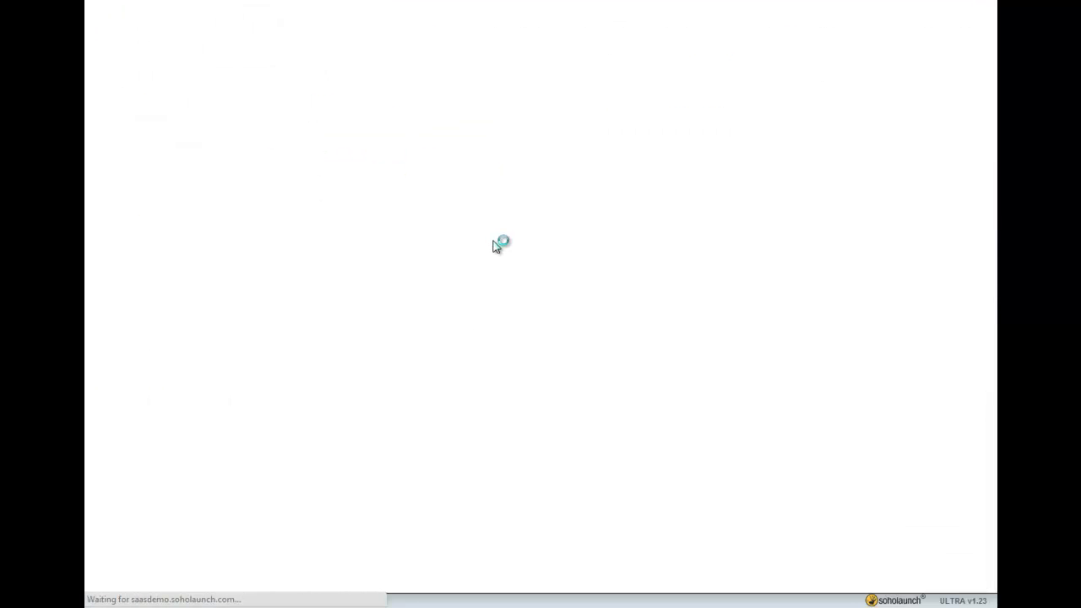
{"action": "left_click", "coordinate": [378, 78]}
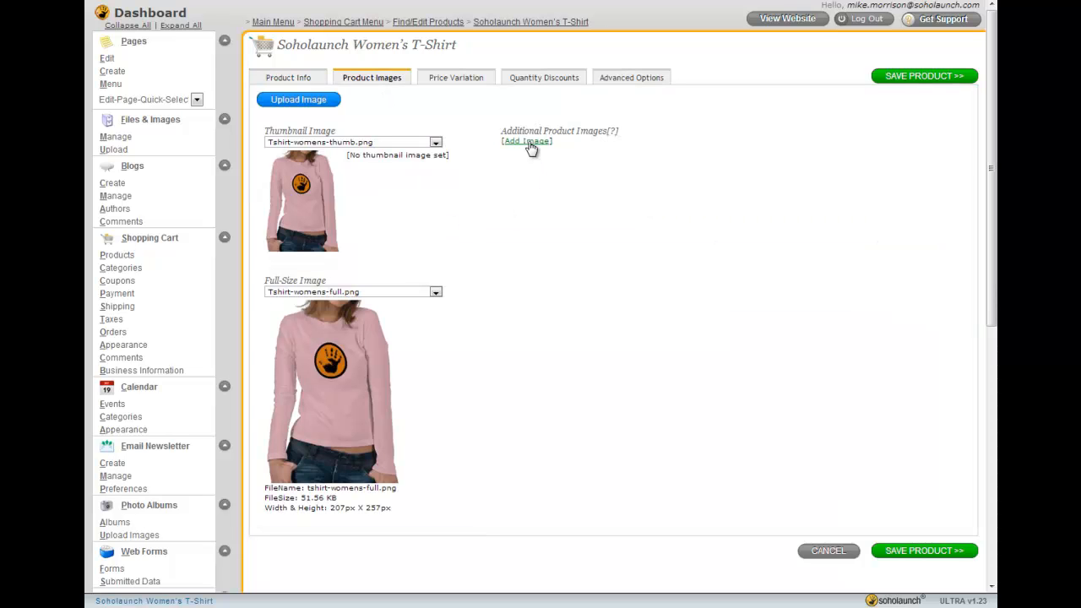
Look through the product's Price Variation, Quantity Discounts, Advanced Options and Product Info tabs
{"action": "left_click", "coordinate": [436, 82]}
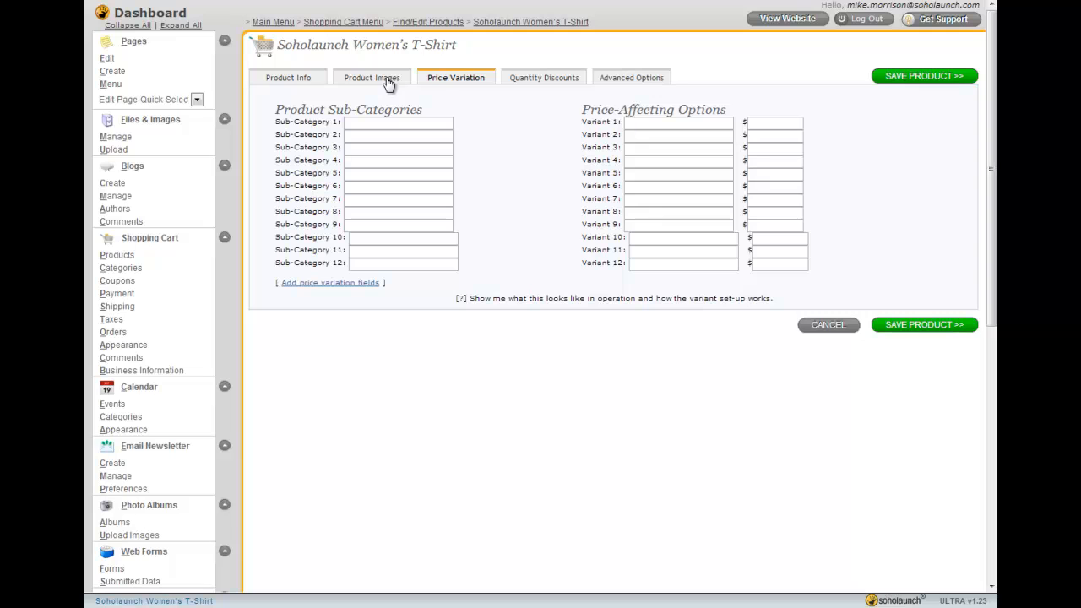
{"action": "left_click", "coordinate": [530, 80]}
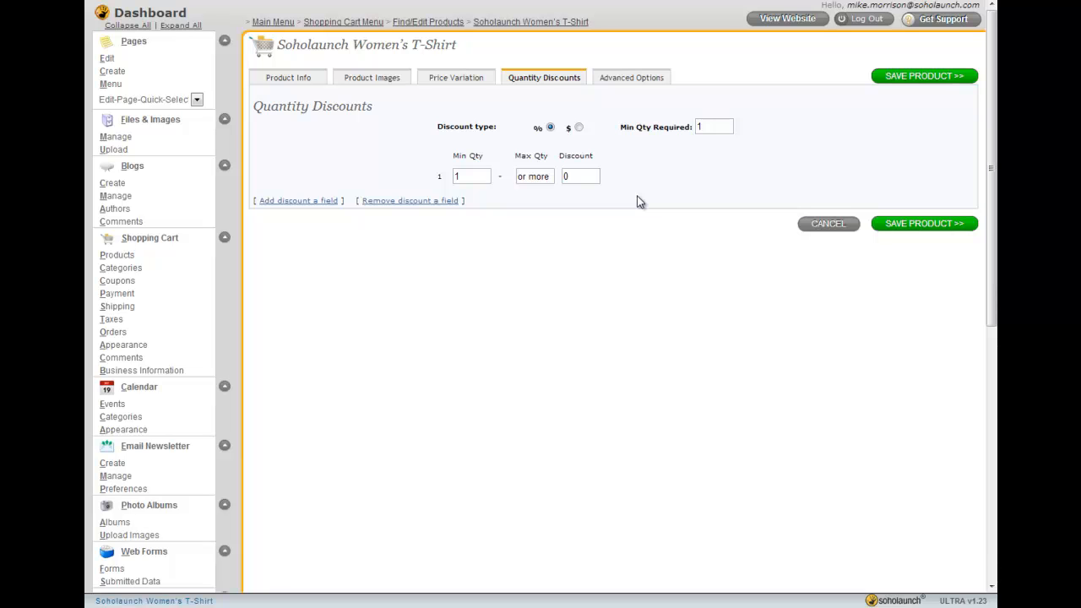
{"action": "left_click", "coordinate": [628, 78]}
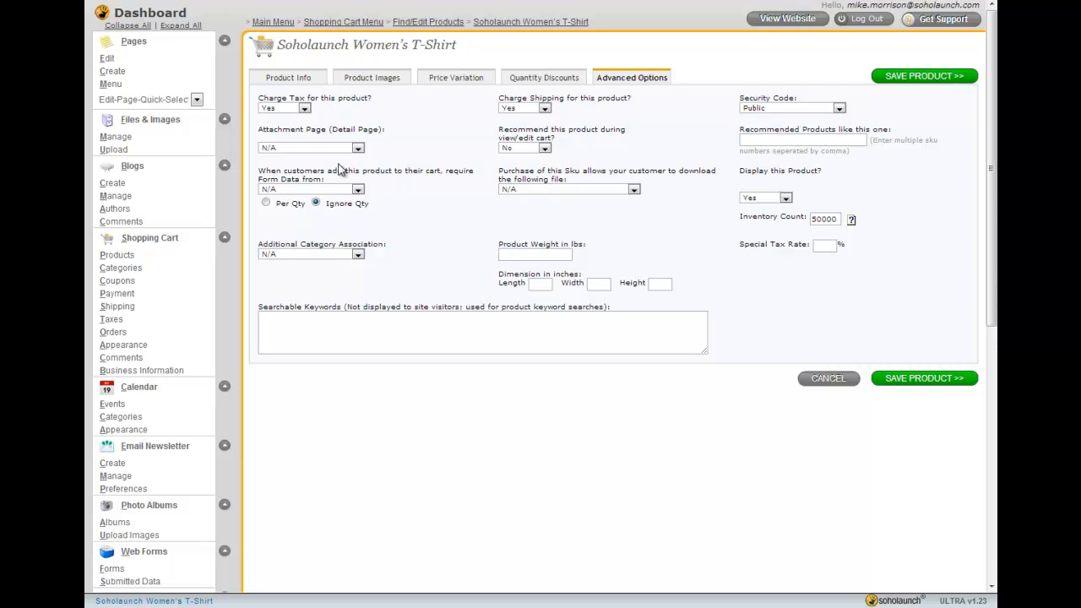
{"action": "left_click", "coordinate": [311, 79]}
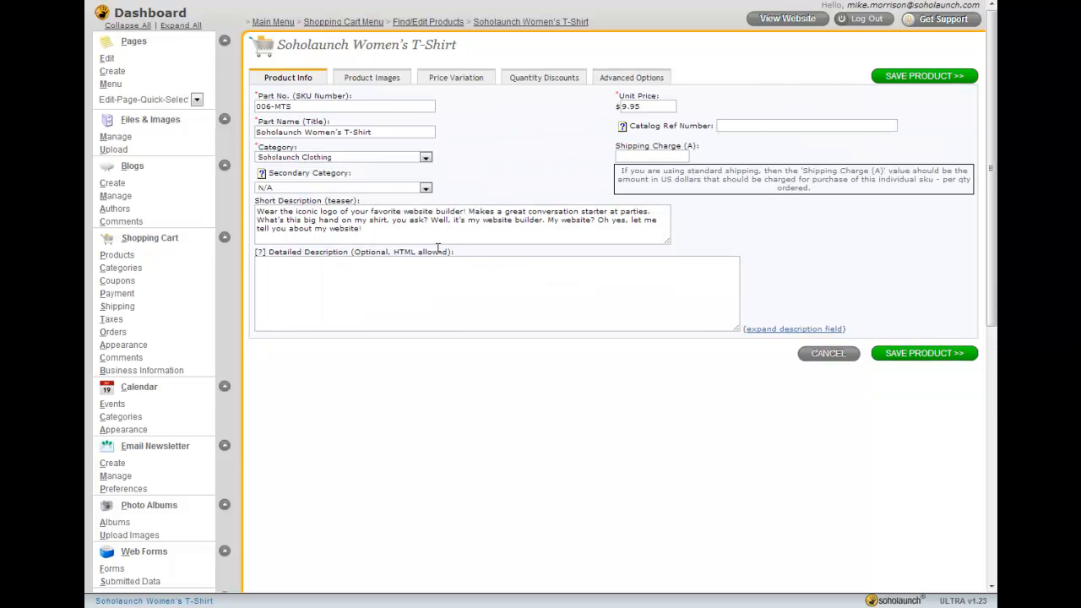
Open the coupon codes page and the form for creating a new coupon code
{"action": "left_click", "coordinate": [131, 280]}
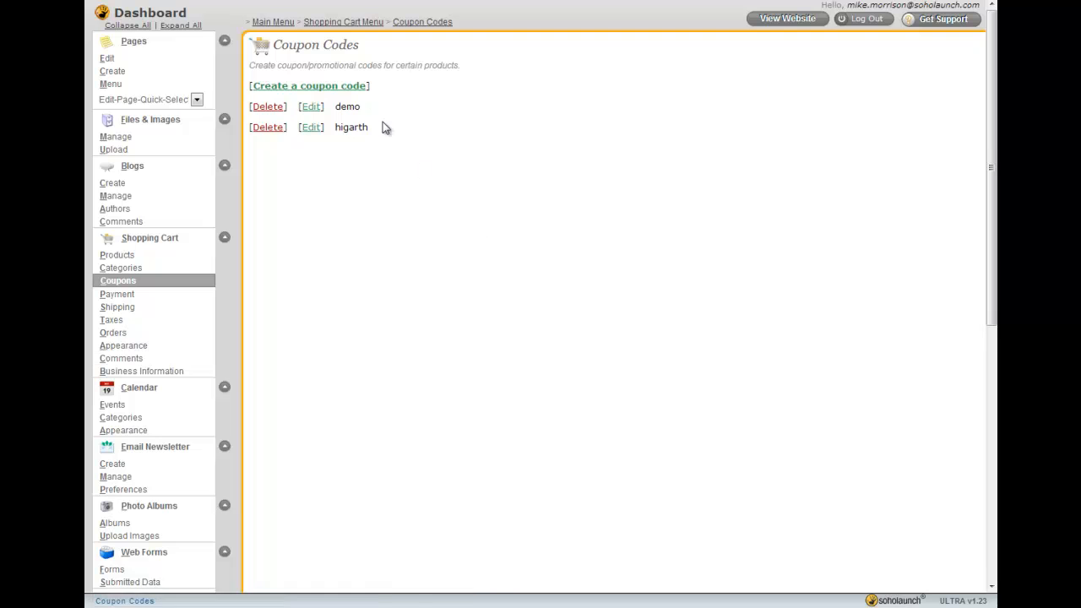
{"action": "left_click", "coordinate": [336, 86]}
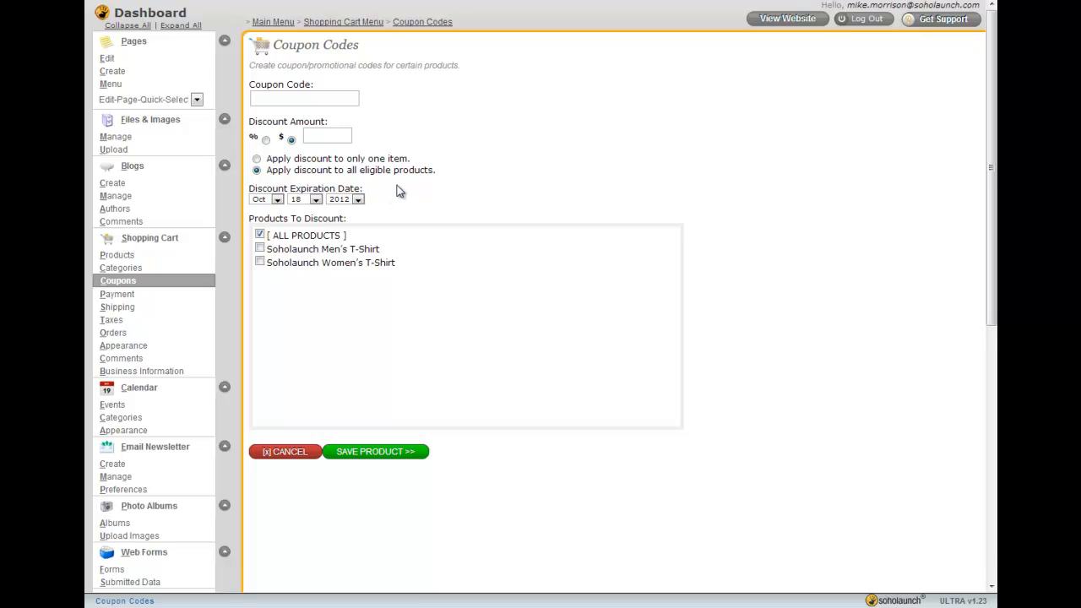
Open the payment options page and scroll through the processing method settings for each gateway
{"action": "left_click", "coordinate": [120, 297]}
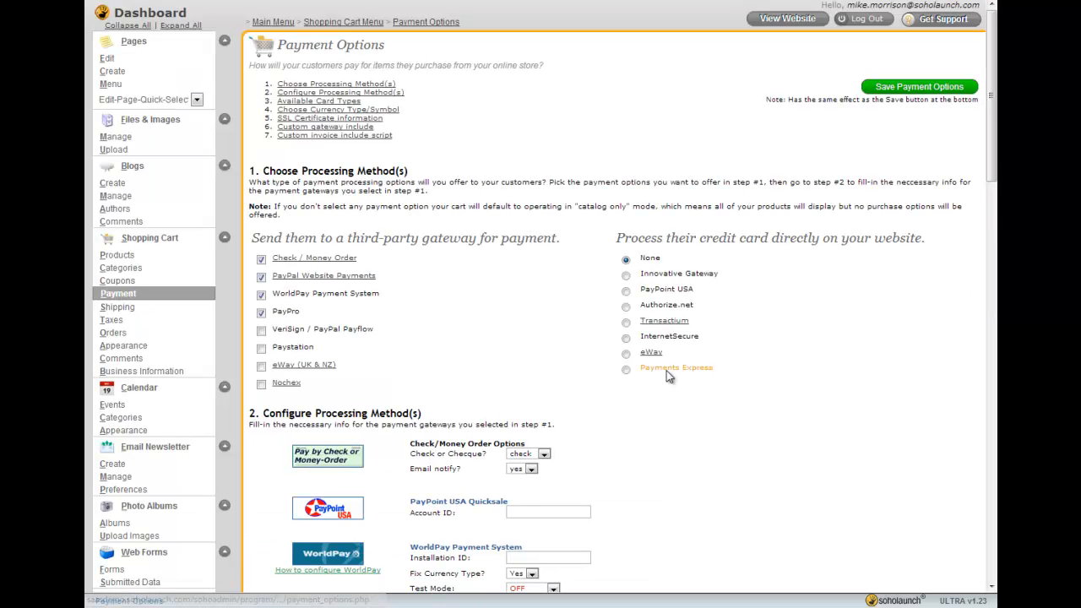
{"action": "scroll", "coordinate": [739, 382], "scroll_direction": "down", "scroll_amount": 3}
{"action": "scroll", "coordinate": [739, 382], "scroll_direction": "down", "scroll_amount": 1}
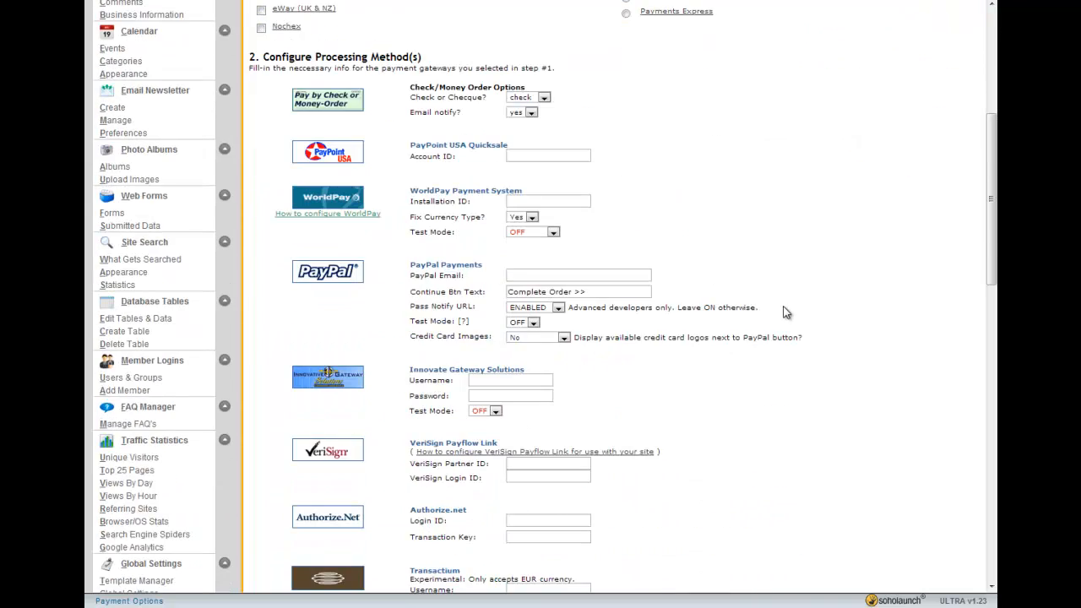
{"action": "scroll", "coordinate": [784, 312], "scroll_direction": "down", "scroll_amount": 5}
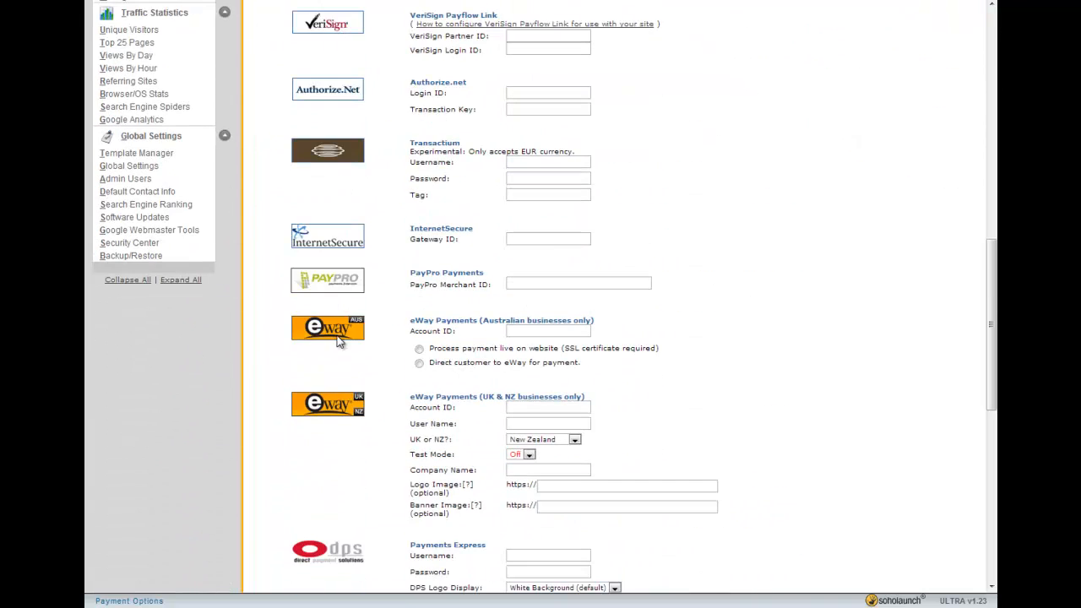
{"action": "scroll", "coordinate": [766, 315], "scroll_direction": "up", "scroll_amount": 10}
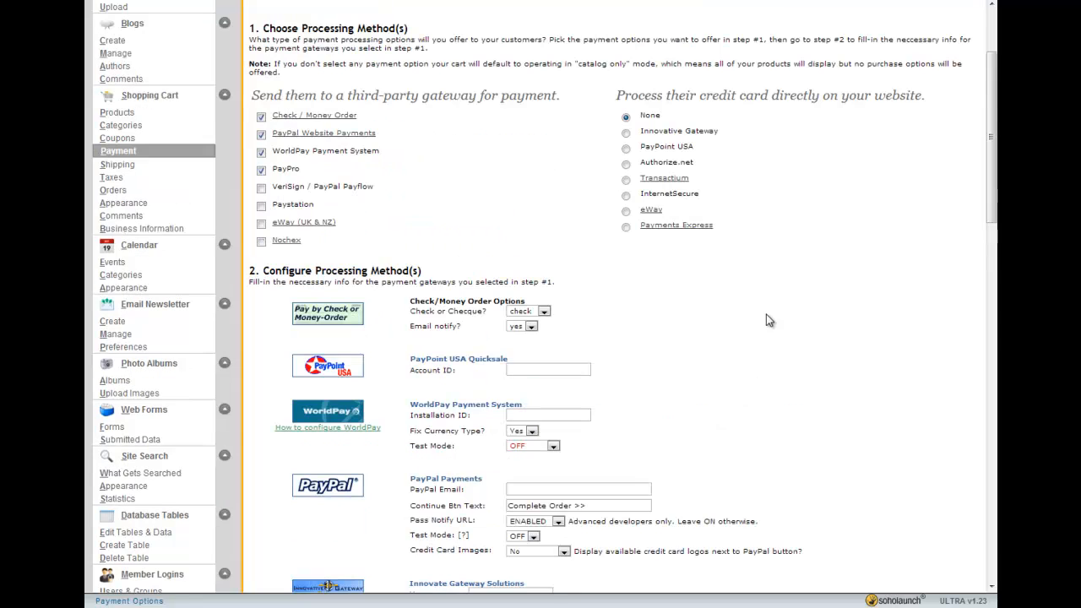
{"action": "scroll", "coordinate": [716, 380], "scroll_direction": "down", "scroll_amount": 2}
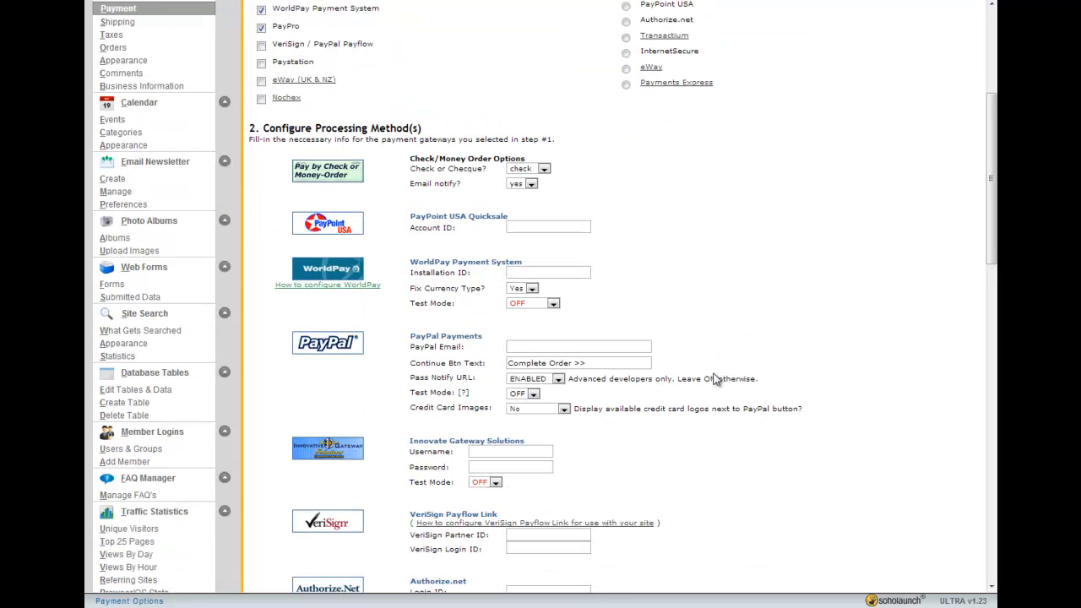
{"action": "scroll", "coordinate": [714, 379], "scroll_direction": "down", "scroll_amount": 2}
{"action": "scroll", "coordinate": [708, 379], "scroll_direction": "down", "scroll_amount": 5}
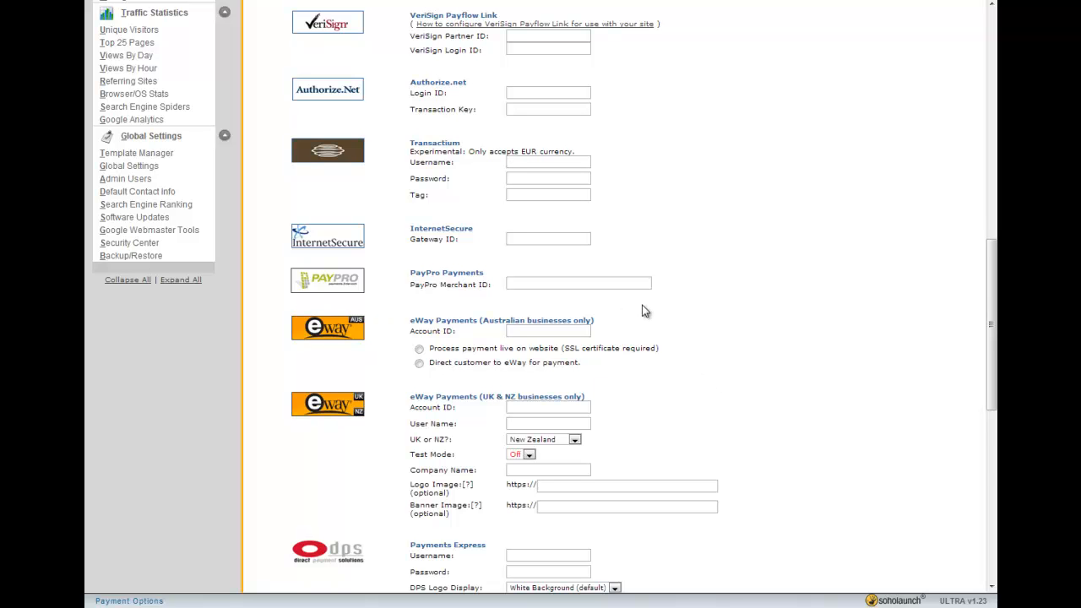
{"action": "scroll", "coordinate": [684, 266], "scroll_direction": "down", "scroll_amount": 4}
{"action": "scroll", "coordinate": [726, 320], "scroll_direction": "up", "scroll_amount": 6}
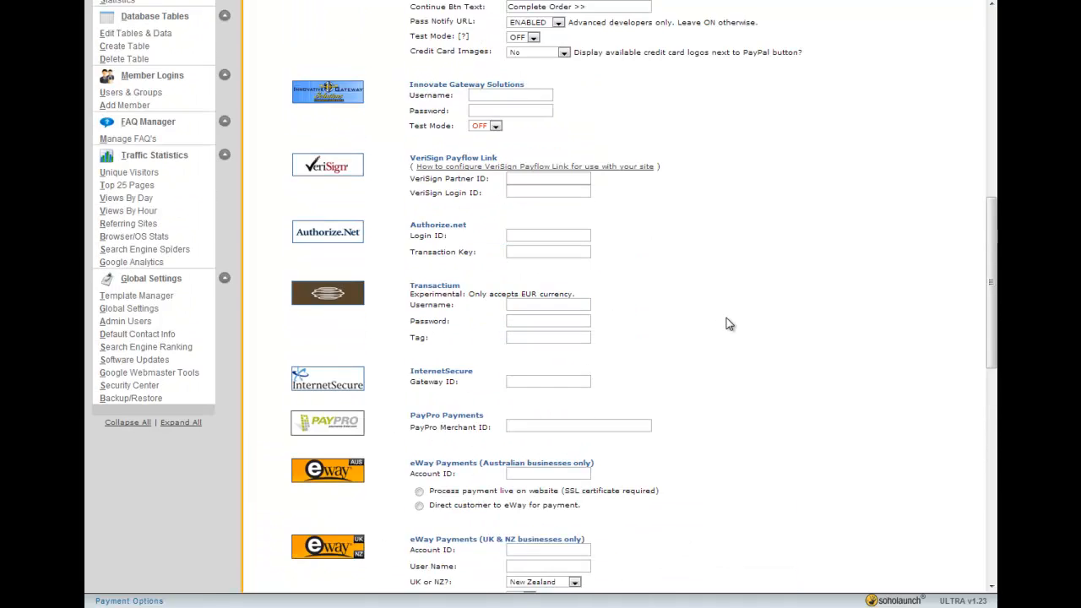
{"action": "scroll", "coordinate": [728, 323], "scroll_direction": "up", "scroll_amount": 3}
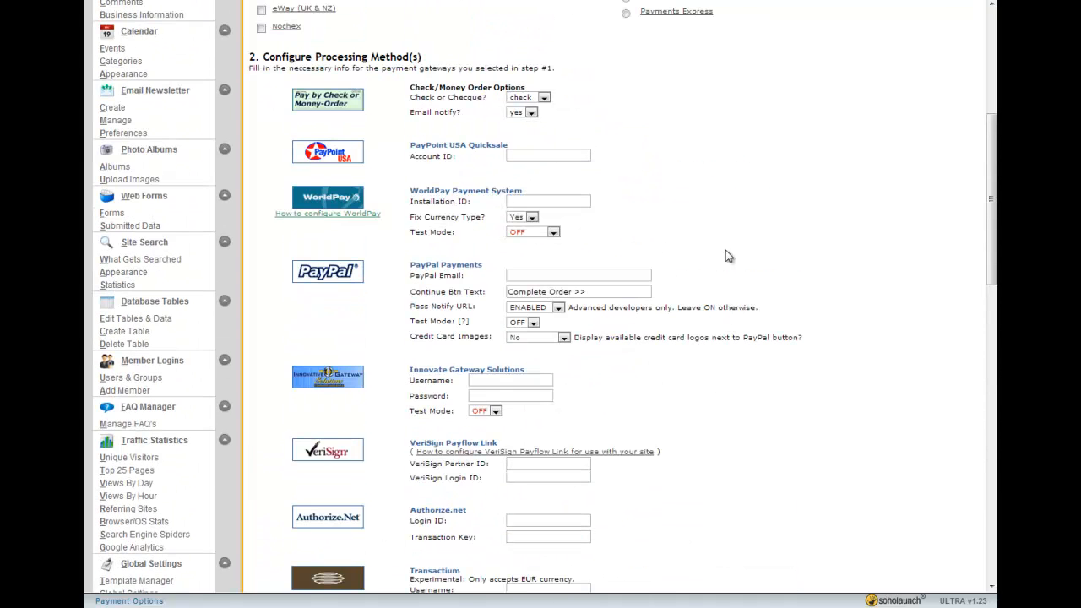
{"action": "scroll", "coordinate": [695, 273], "scroll_direction": "up", "scroll_amount": 4}
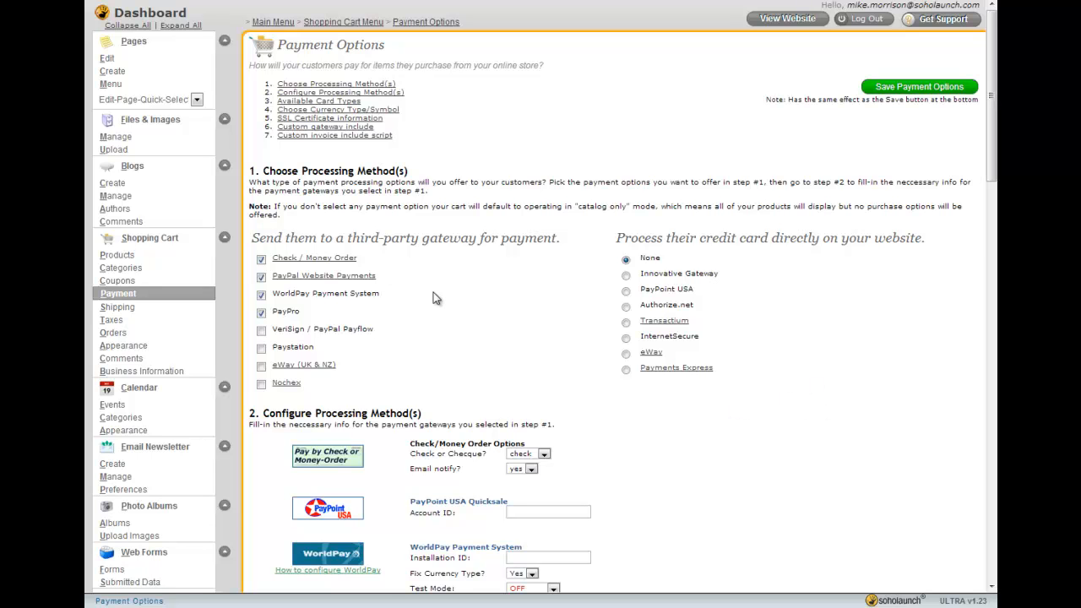
Open shipping options, switch local orders to UPS realtime shipping and follow the UPS account sign-up link, then close it
{"action": "left_click", "coordinate": [142, 307]}
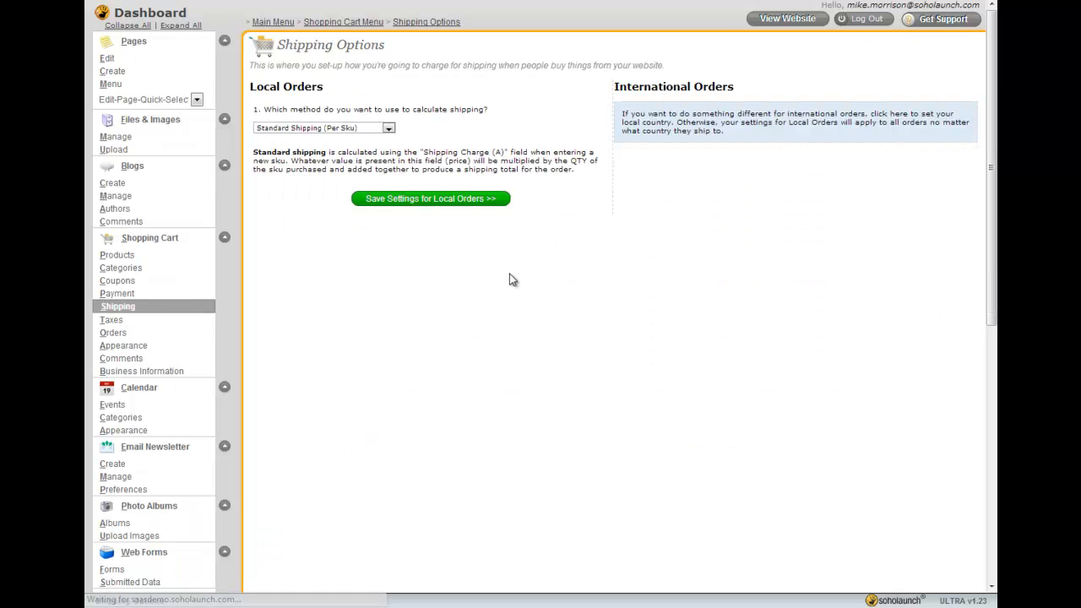
{"action": "left_click", "coordinate": [305, 129]}
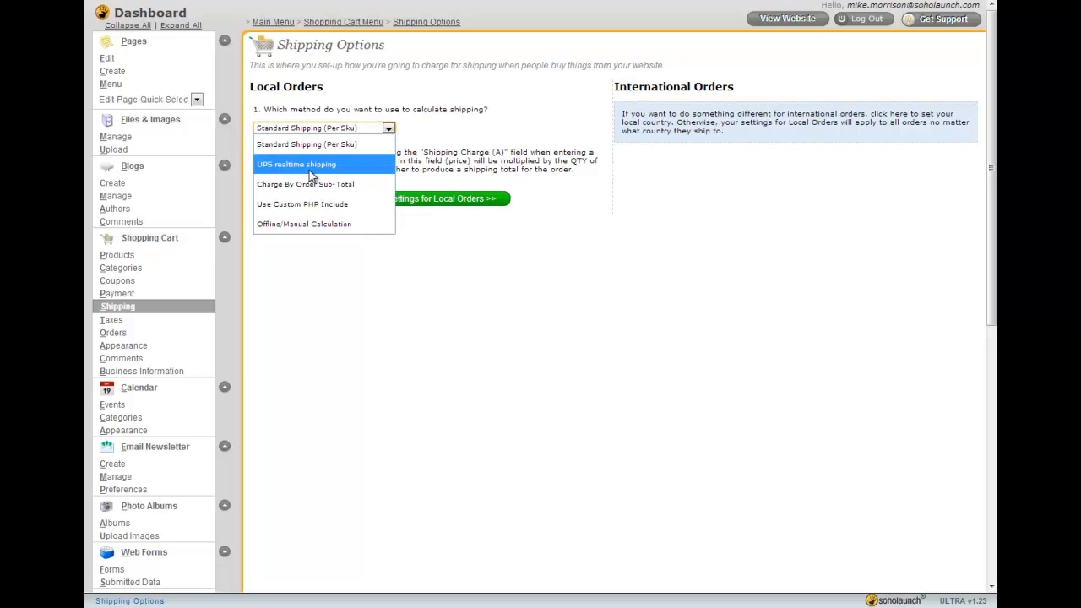
{"action": "left_click", "coordinate": [309, 166]}
{"action": "left_click", "coordinate": [456, 161]}
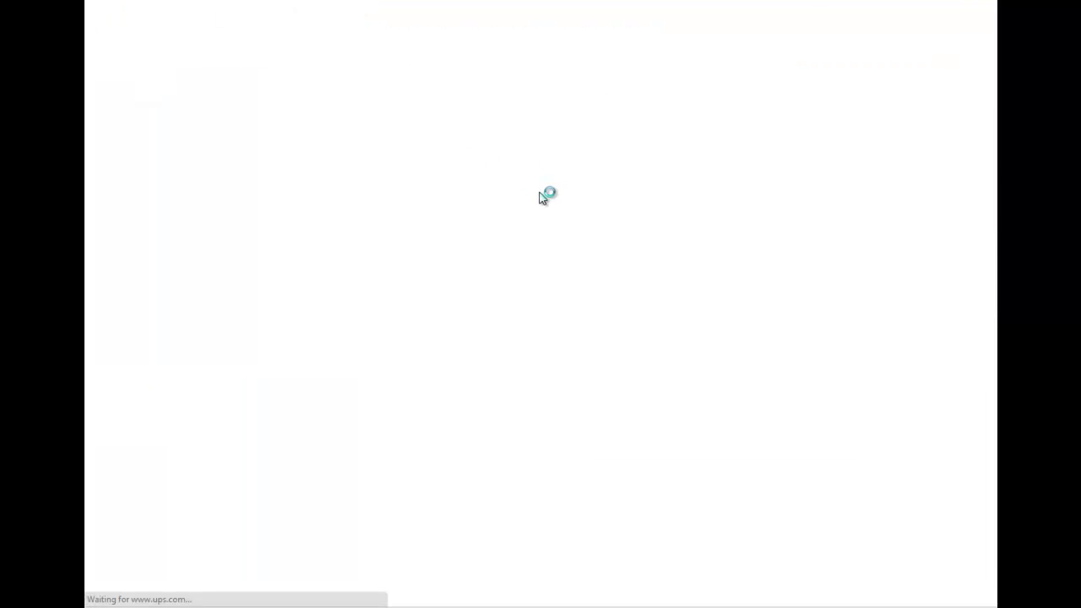
{"action": "key", "text": "ctrl+w"}
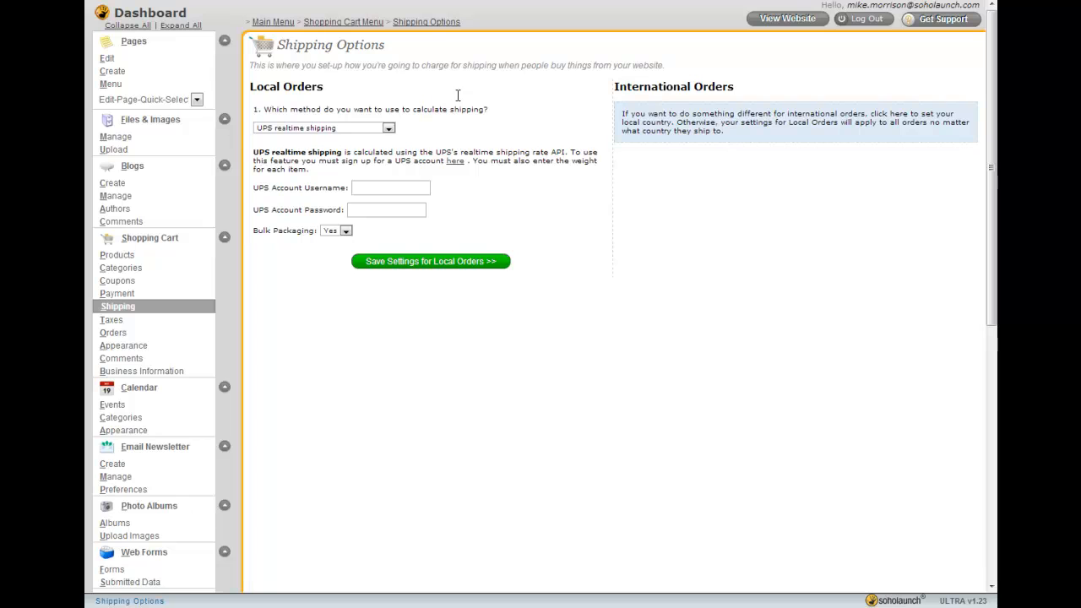
Set the local orders shipping method back to Standard Shipping (Per Sku)
{"action": "left_click", "coordinate": [353, 130]}
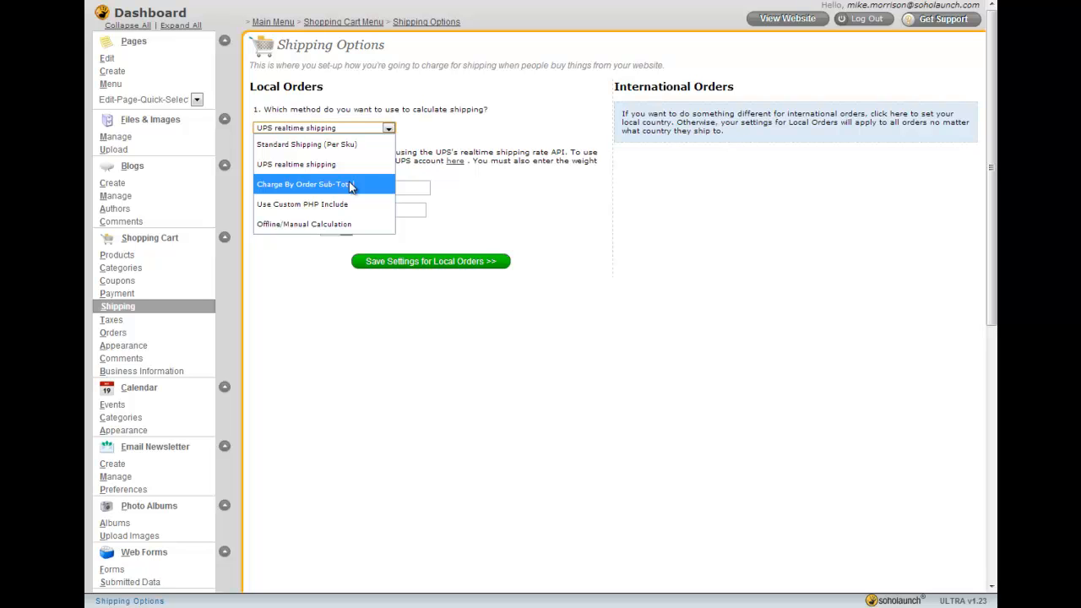
{"action": "left_click", "coordinate": [326, 145]}
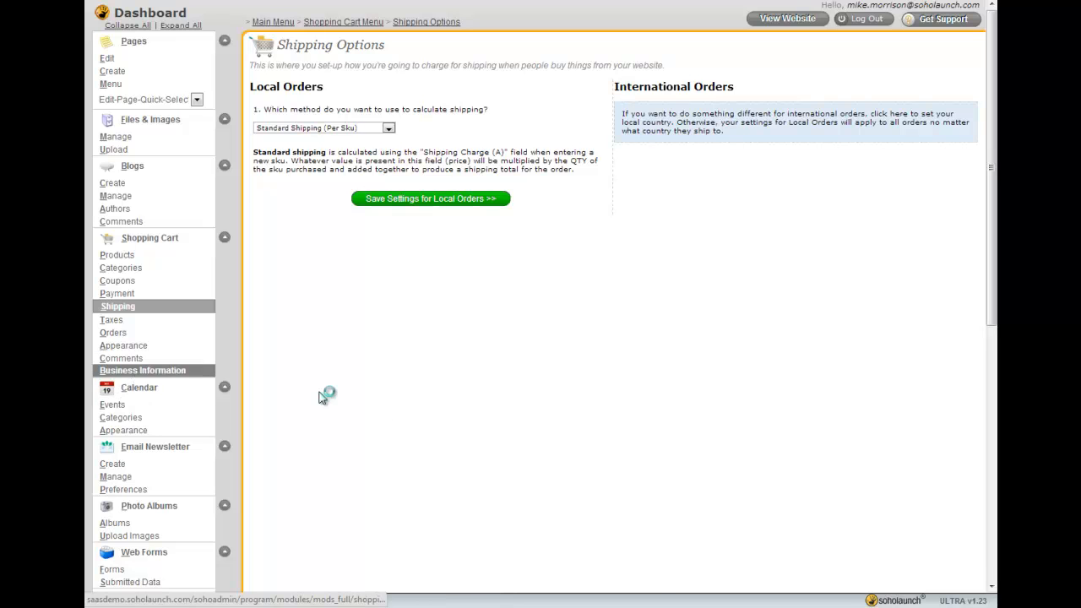
Open the business information page and collapse the Shopping Cart, Blogs and Files & Images menu sections
{"action": "left_click", "coordinate": [141, 373]}
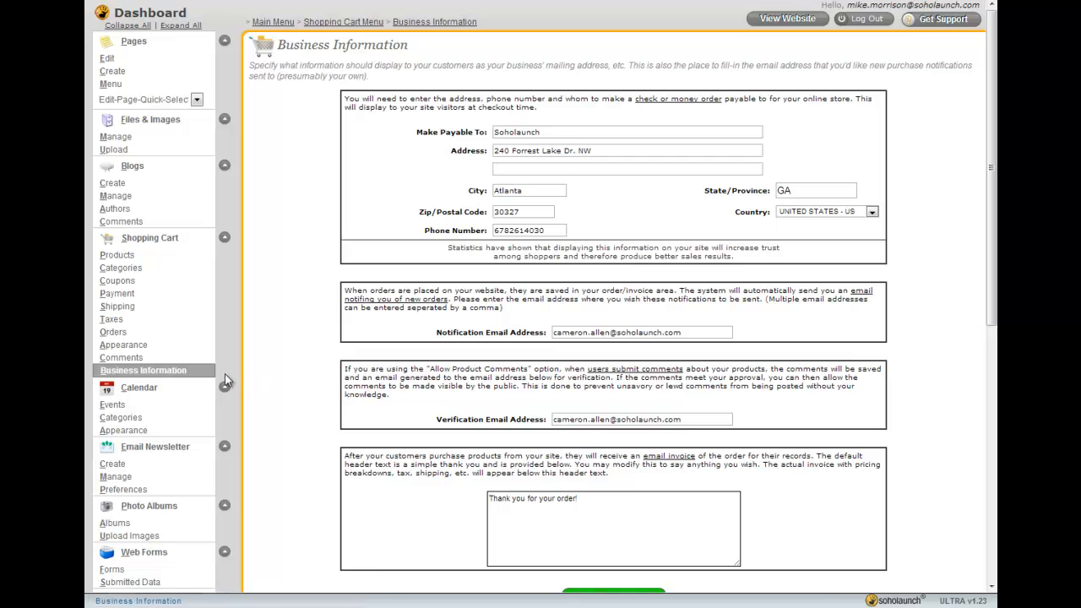
{"action": "left_click", "coordinate": [225, 237]}
{"action": "left_click", "coordinate": [224, 166]}
{"action": "left_click", "coordinate": [224, 119]}
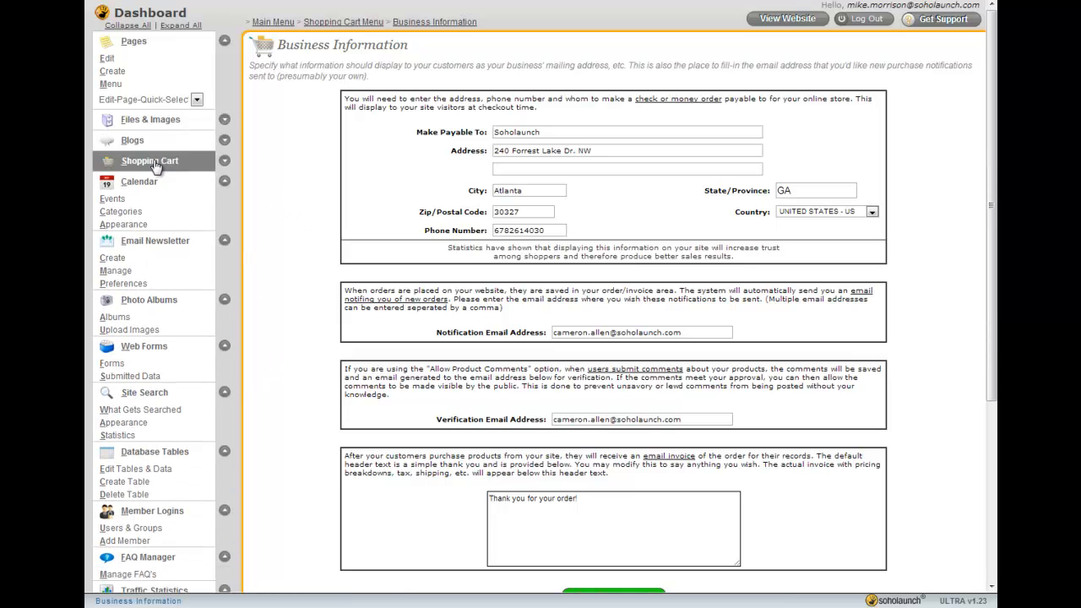
Open the event calendar and the eNewsletter campaign manager, collapsing their menu sections afterwards
{"action": "left_click", "coordinate": [113, 198]}
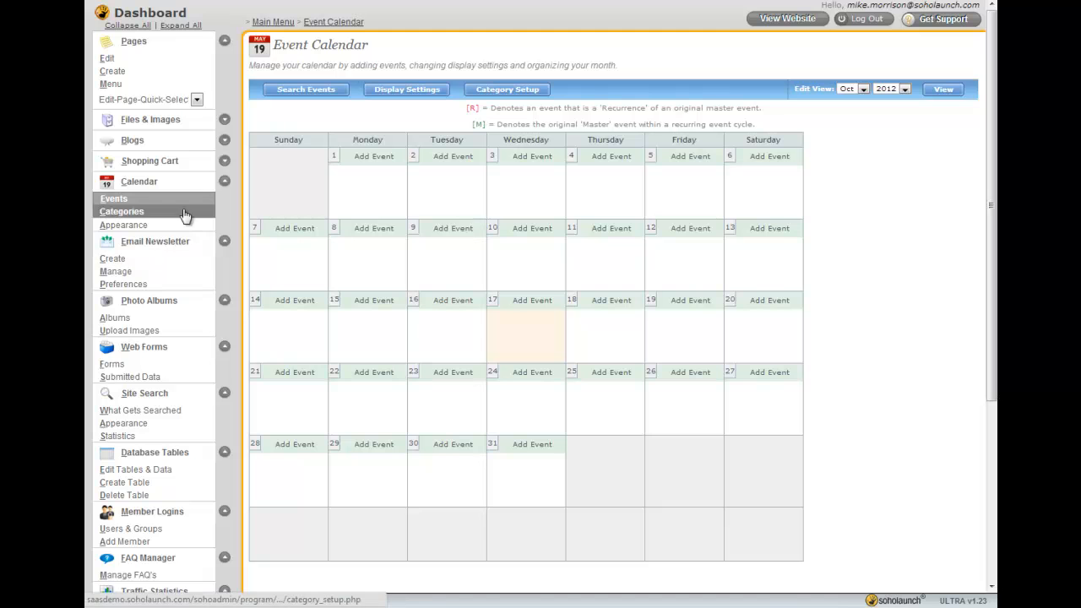
{"action": "left_click", "coordinate": [225, 184]}
{"action": "left_click", "coordinate": [115, 232]}
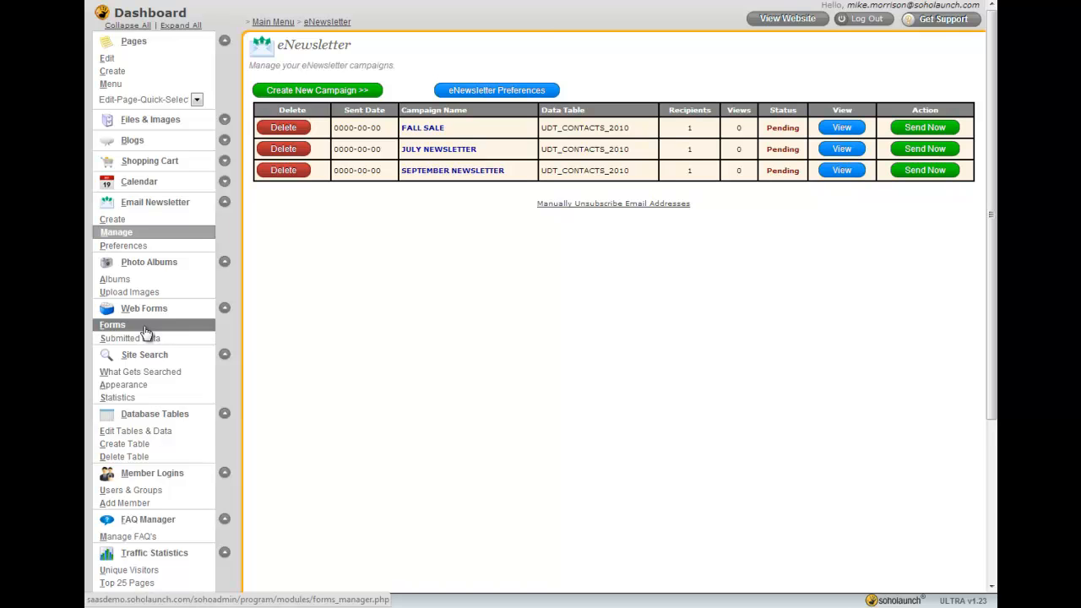
{"action": "left_click", "coordinate": [224, 203]}
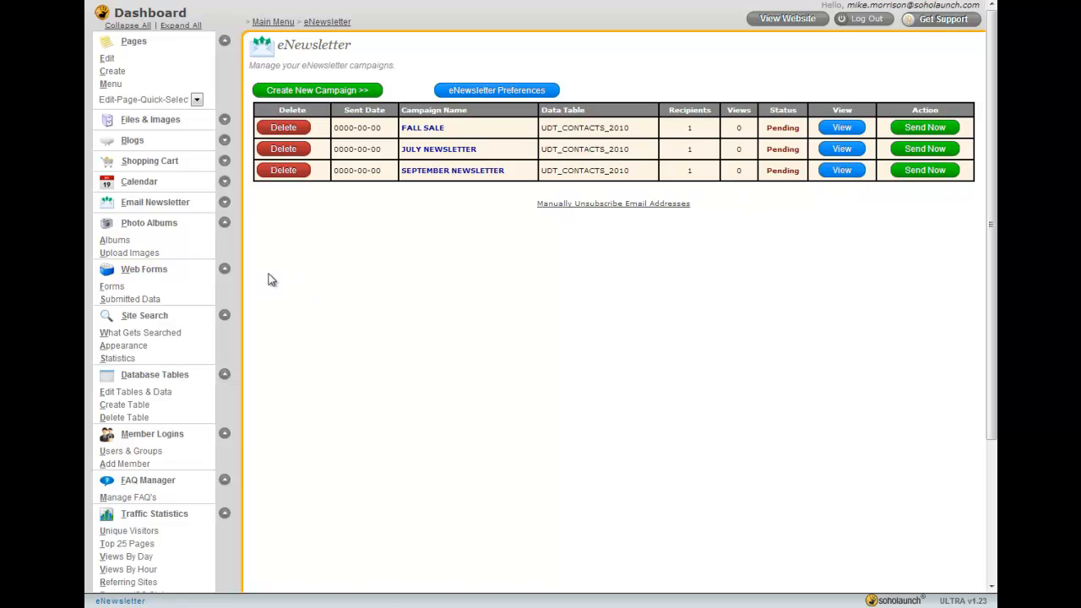
Open the Soholaunch Weddings photo album for editing
{"action": "left_click", "coordinate": [224, 222]}
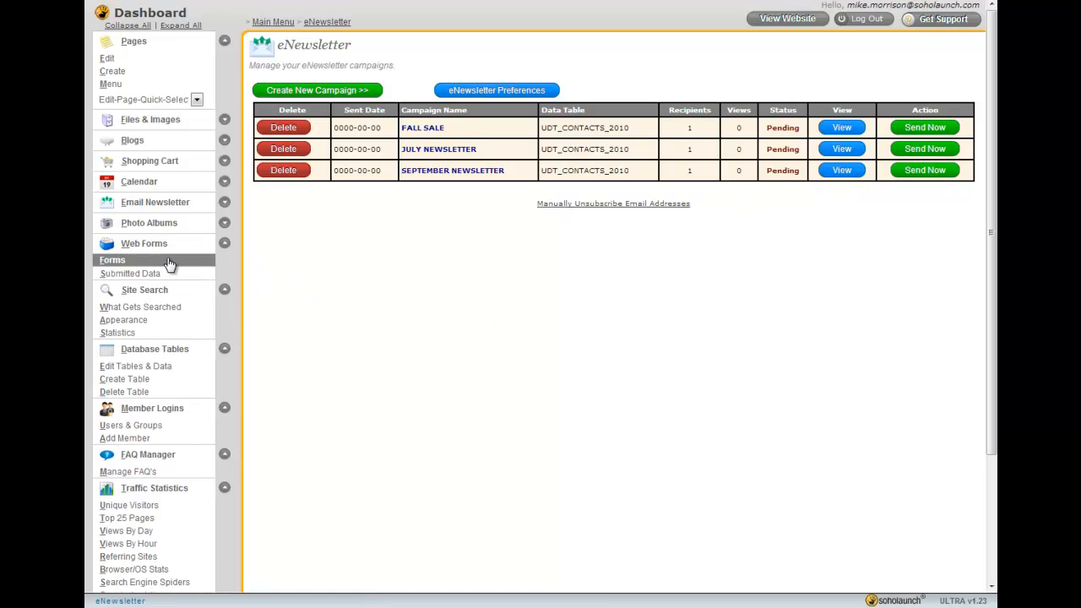
{"action": "left_click", "coordinate": [224, 225]}
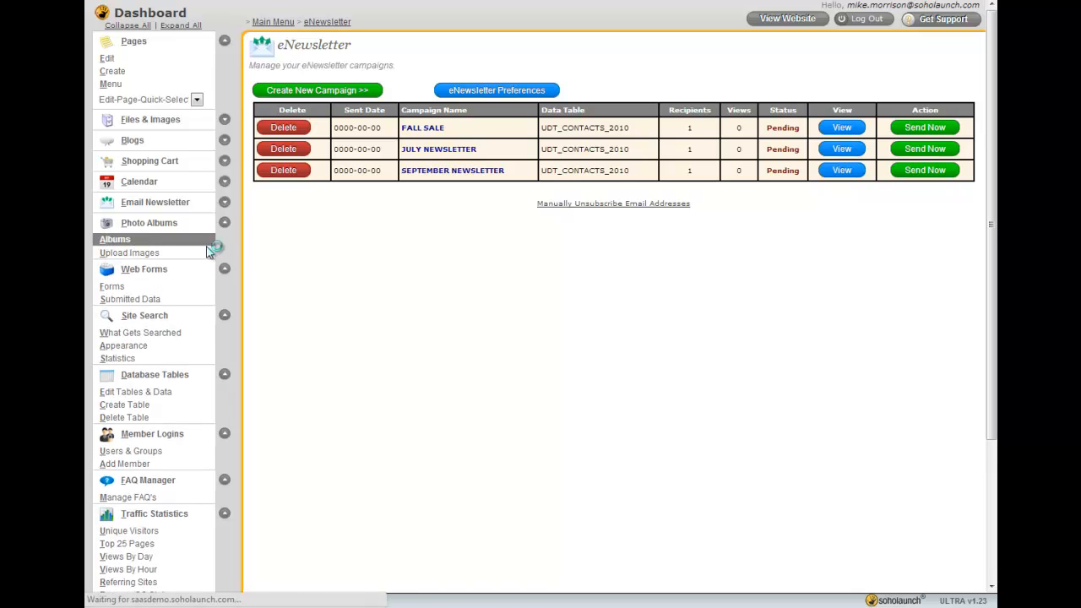
{"action": "left_click", "coordinate": [376, 171]}
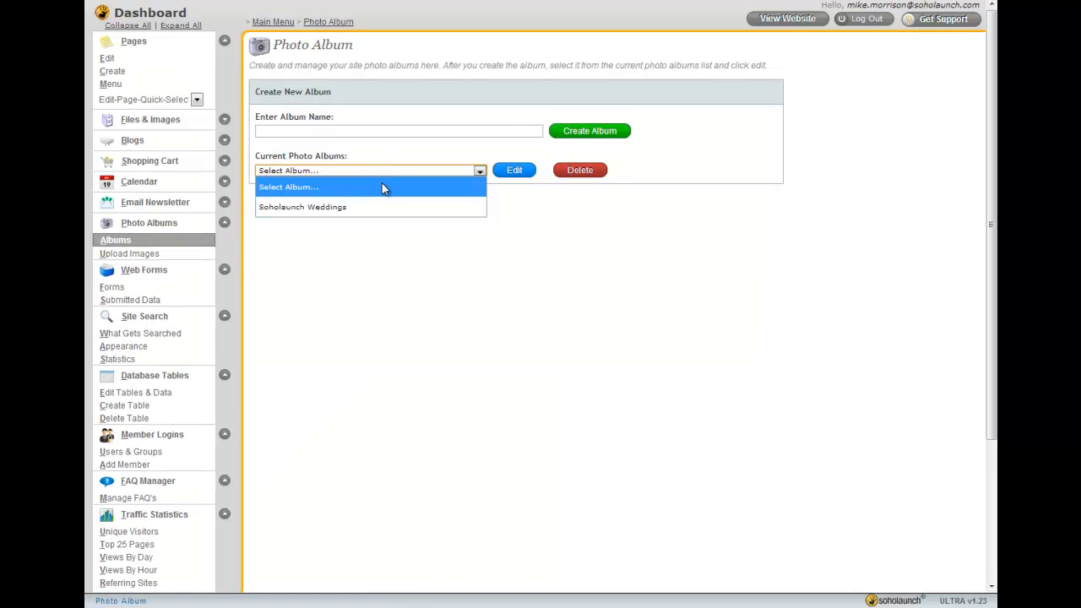
{"action": "left_click", "coordinate": [380, 202]}
{"action": "left_click", "coordinate": [512, 170]}
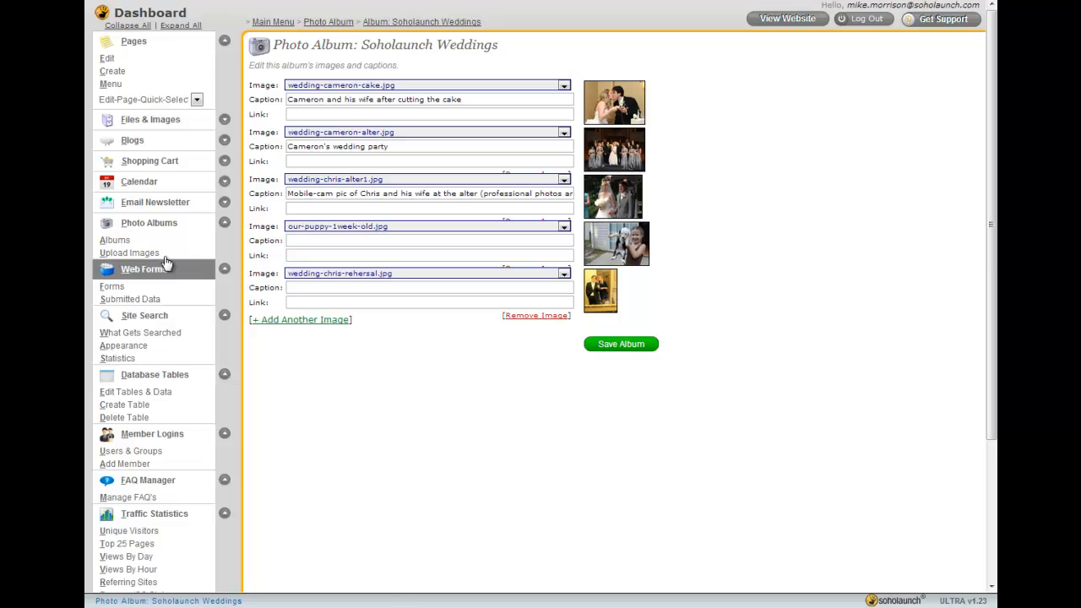
Collapse the Photo Albums section and open the Contact Us web form for editing
{"action": "left_click", "coordinate": [223, 222]}
{"action": "left_click", "coordinate": [112, 261]}
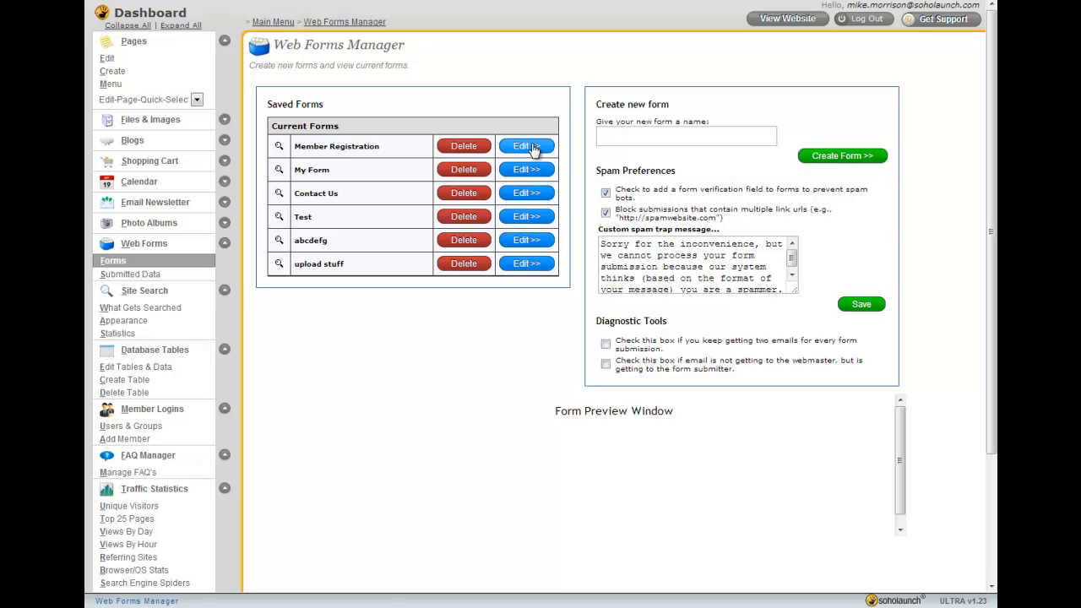
{"action": "left_click", "coordinate": [522, 195]}
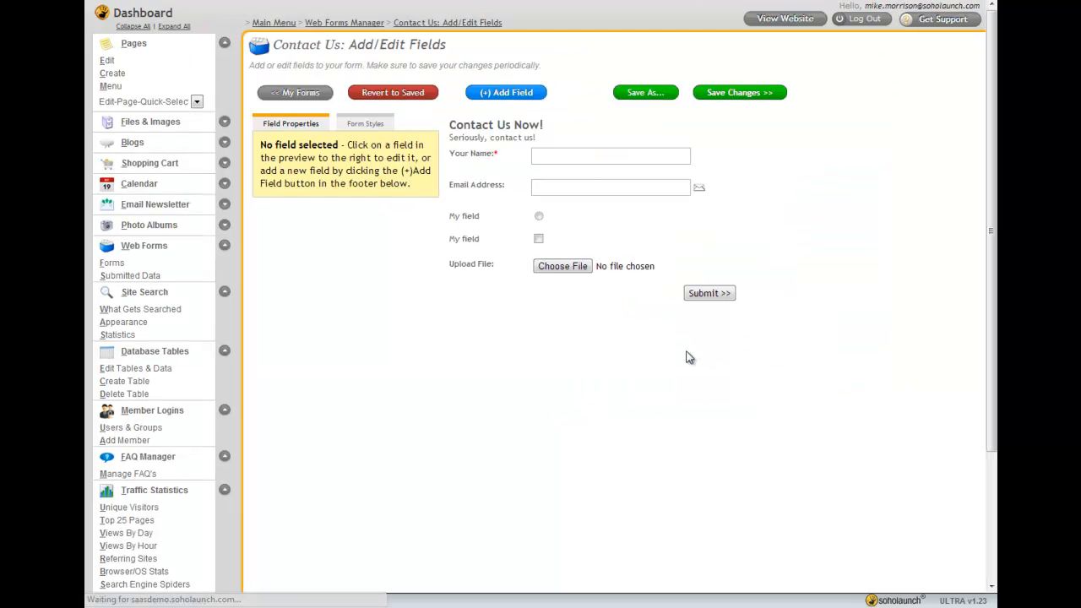
Select the name, radio and checkbox fields in the form preview to view their properties
{"action": "left_click", "coordinate": [589, 162]}
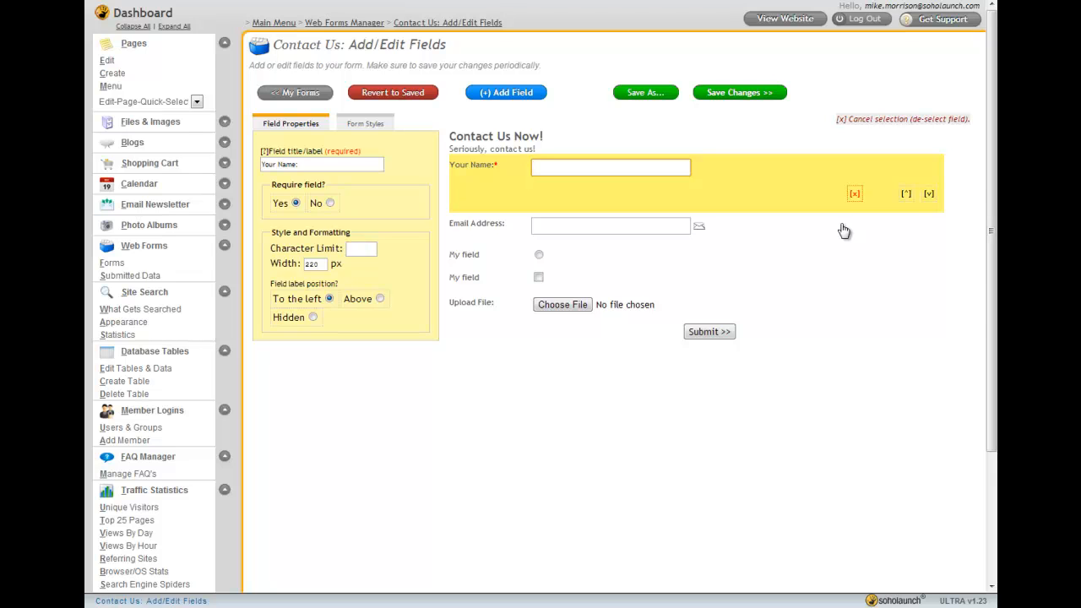
{"action": "left_click", "coordinate": [557, 257]}
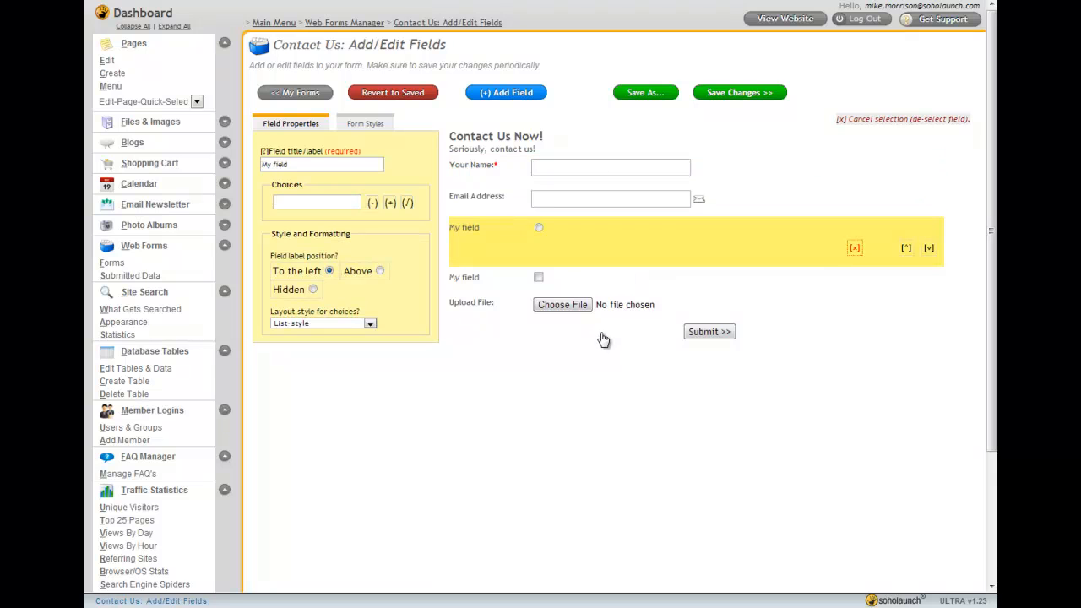
{"action": "left_click", "coordinate": [581, 279]}
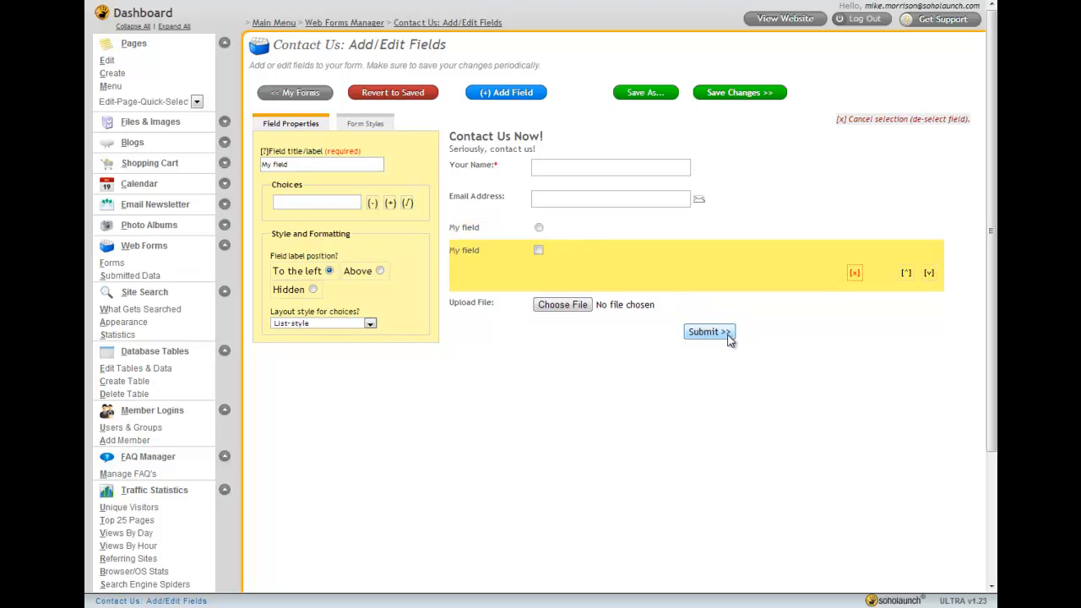
Add a multi-line text field to the Contact Us form and move it above the file upload field
{"action": "left_click", "coordinate": [505, 94]}
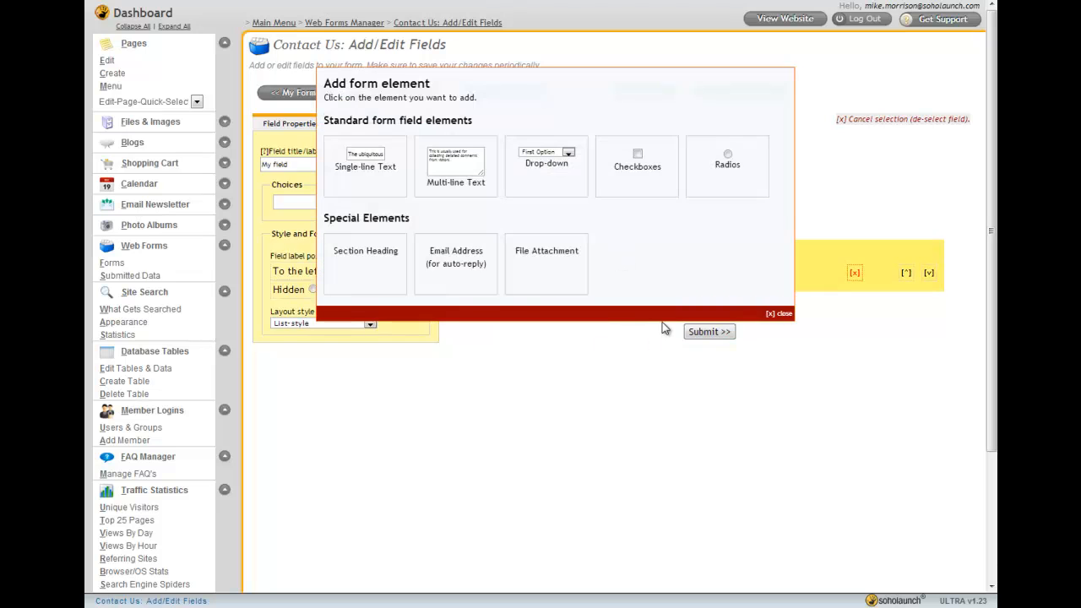
{"action": "left_click", "coordinate": [456, 173]}
{"action": "left_click", "coordinate": [571, 301]}
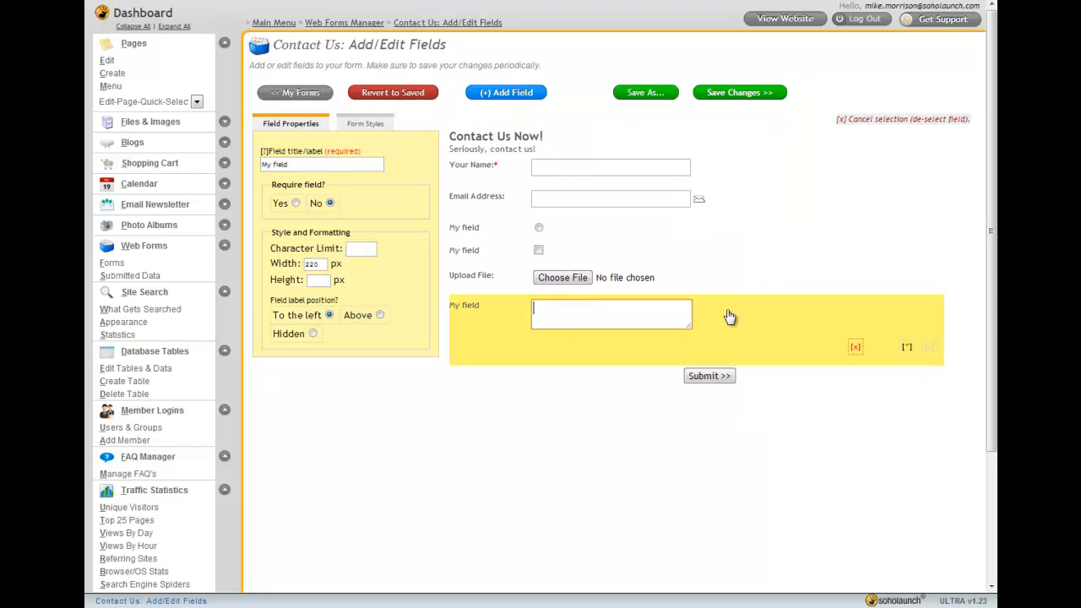
{"action": "left_click", "coordinate": [906, 346]}
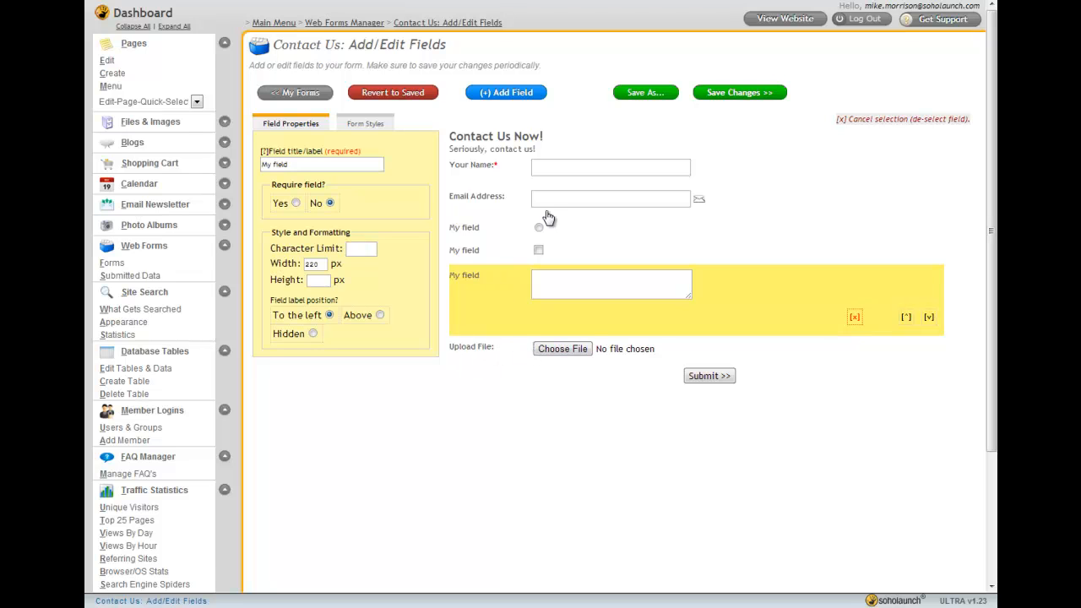
Add the choices Choice 1 and Choice 2 to the radio button field
{"action": "left_click", "coordinate": [552, 239]}
{"action": "left_click", "coordinate": [330, 201]}
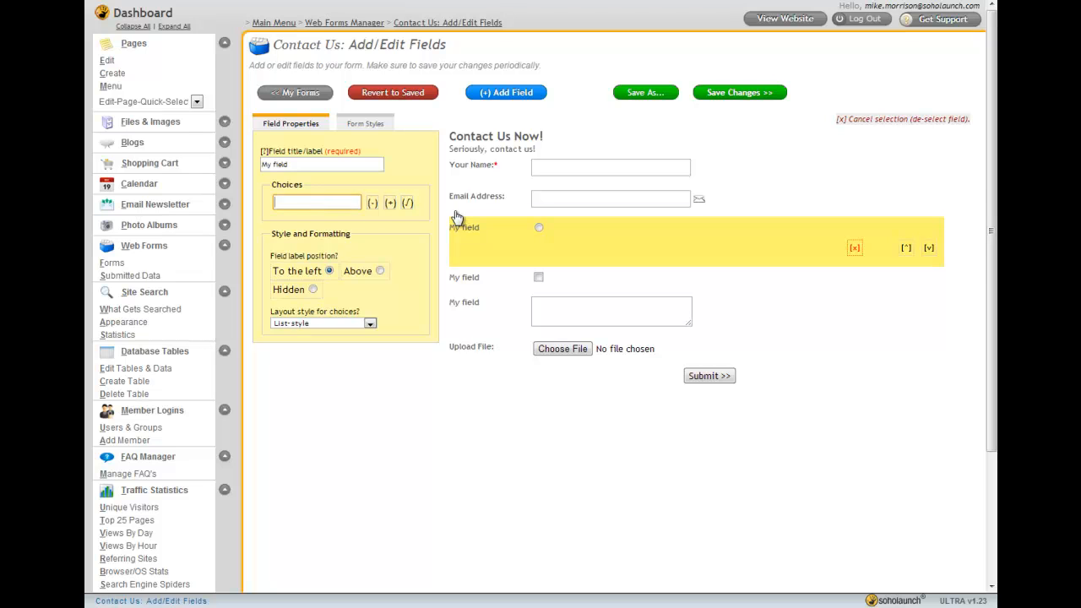
{"action": "type", "text": "Choice 1"}
{"action": "left_click", "coordinate": [390, 203]}
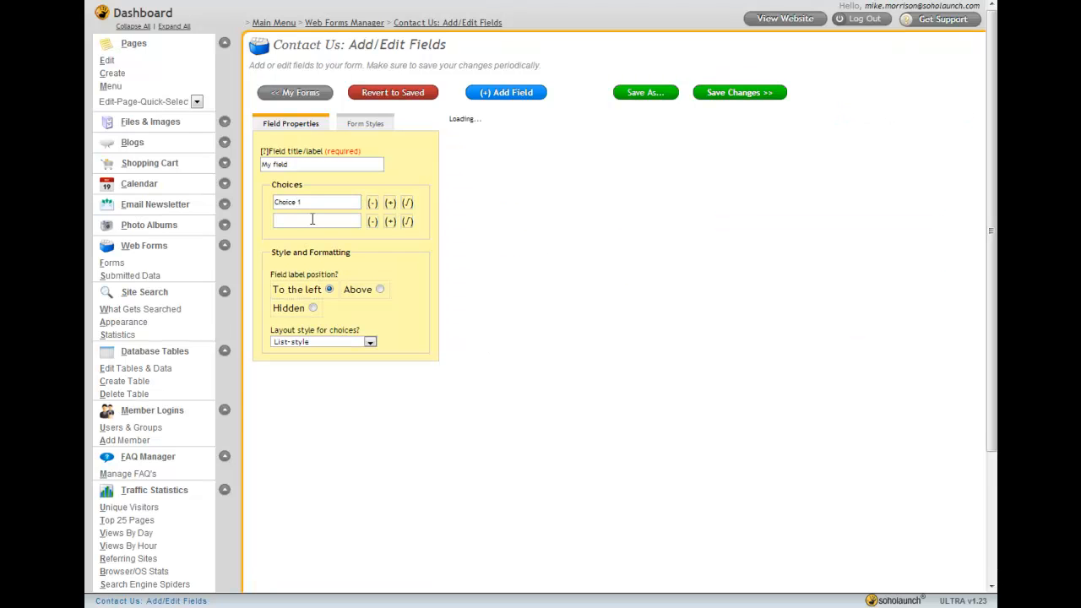
{"action": "left_click", "coordinate": [297, 220]}
{"action": "type", "text": "Choice 2"}
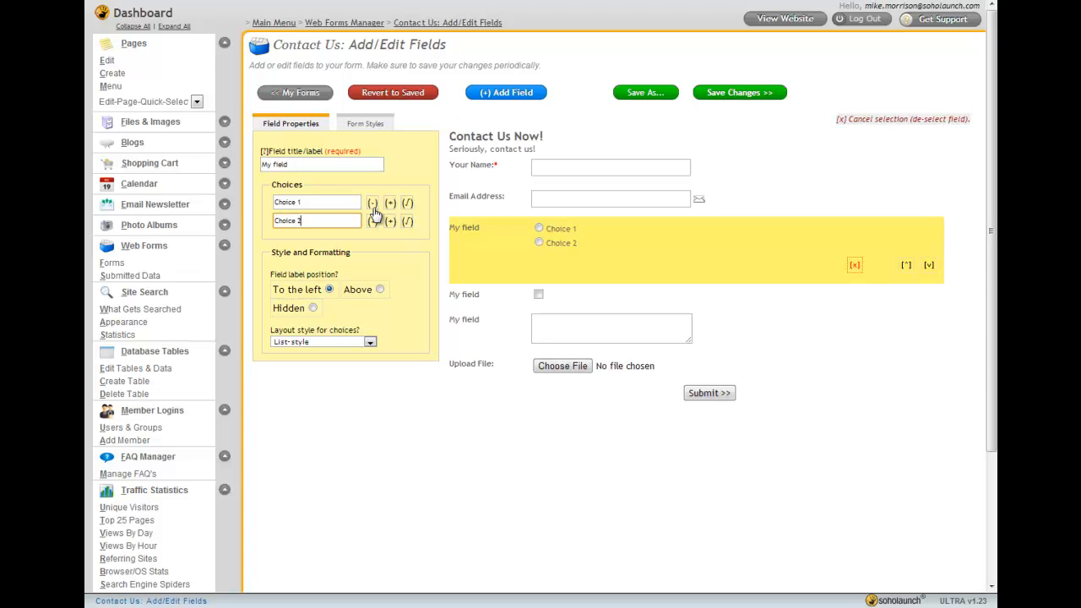
{"action": "left_click", "coordinate": [407, 202]}
Add a single-line text field and move it up above the file upload field
{"action": "left_click", "coordinate": [614, 204]}
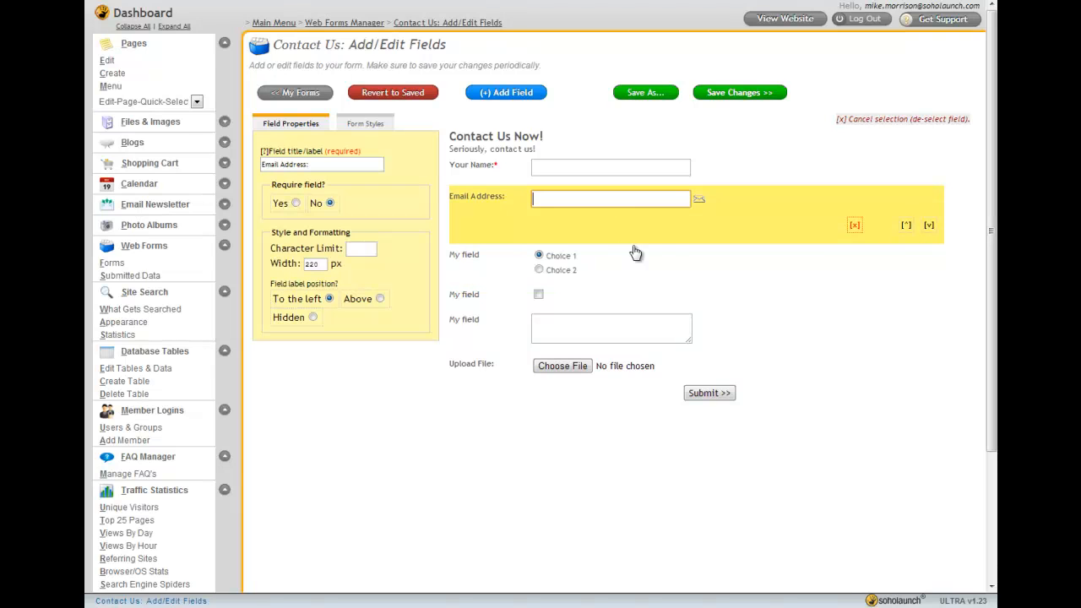
{"action": "left_click", "coordinate": [507, 92]}
{"action": "left_click", "coordinate": [362, 192]}
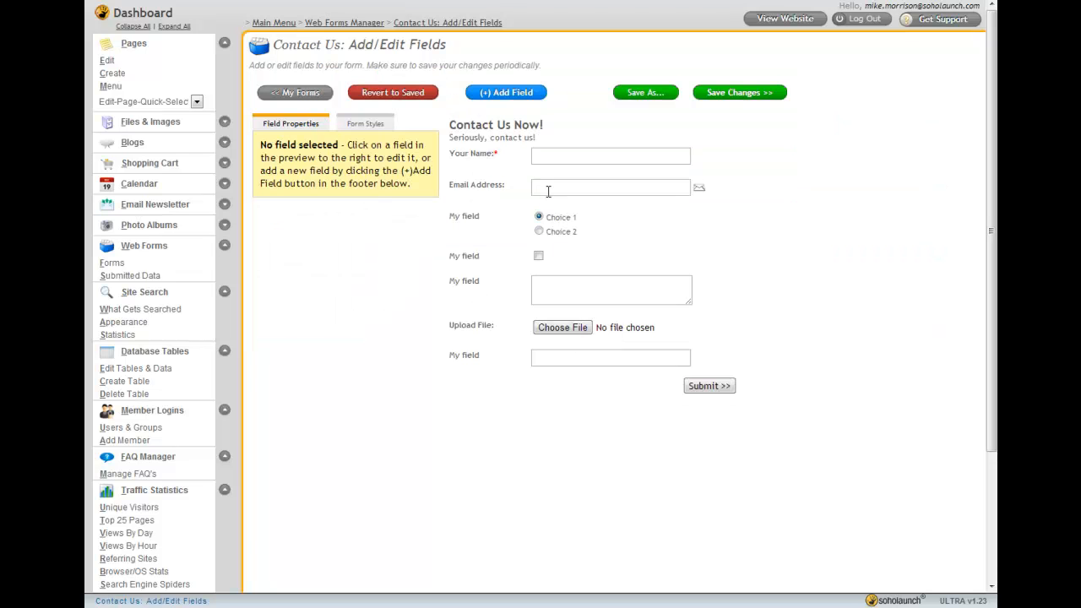
{"action": "left_click", "coordinate": [559, 359]}
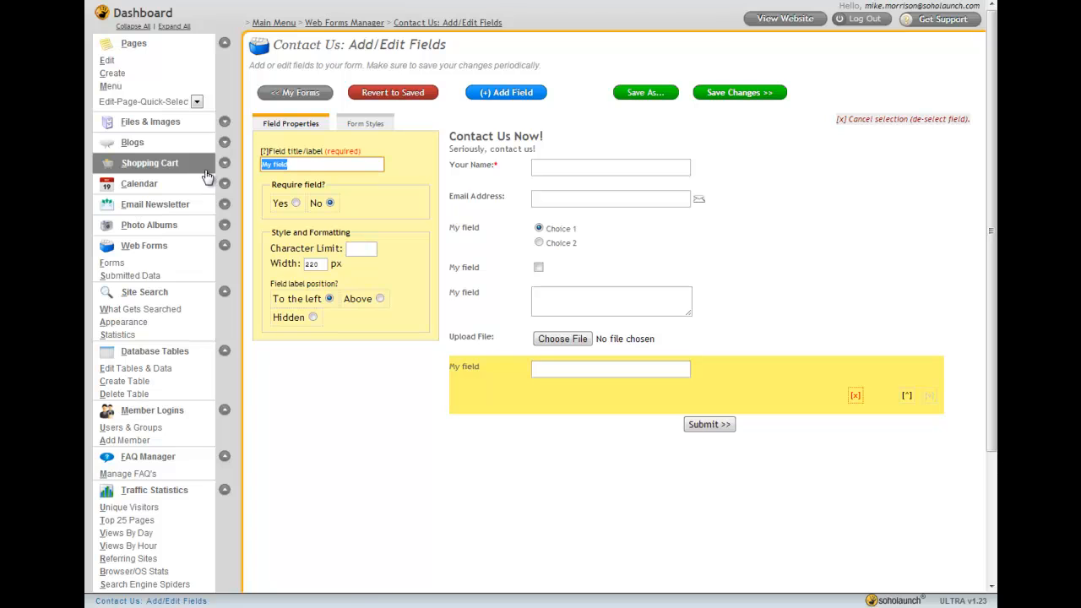
{"action": "type", "text": "Email Address:"}
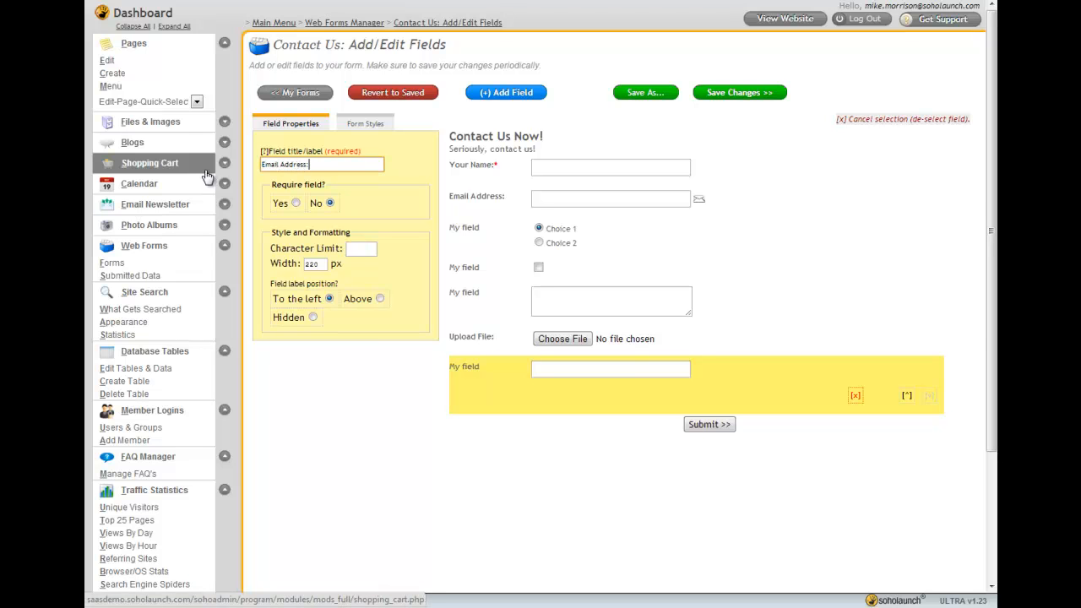
{"action": "left_click", "coordinate": [633, 370]}
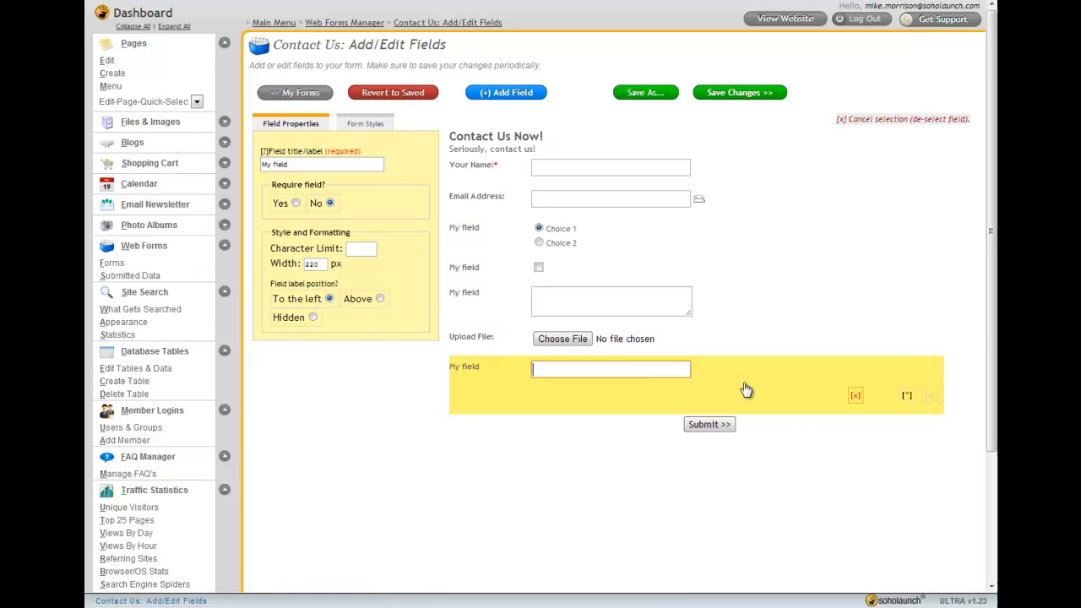
{"action": "left_click", "coordinate": [908, 396]}
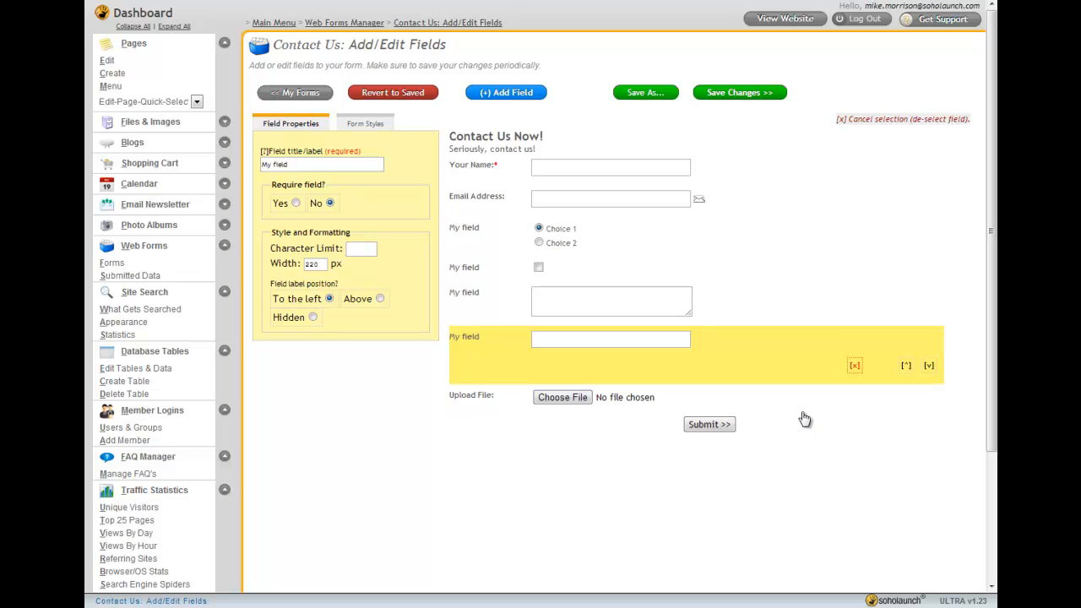
Title the new single-line field Email Address: and move it up above the checkbox field
{"action": "left_click", "coordinate": [318, 165]}
{"action": "left_click_drag", "start_coordinate": [318, 165], "coordinate": [183, 170]}
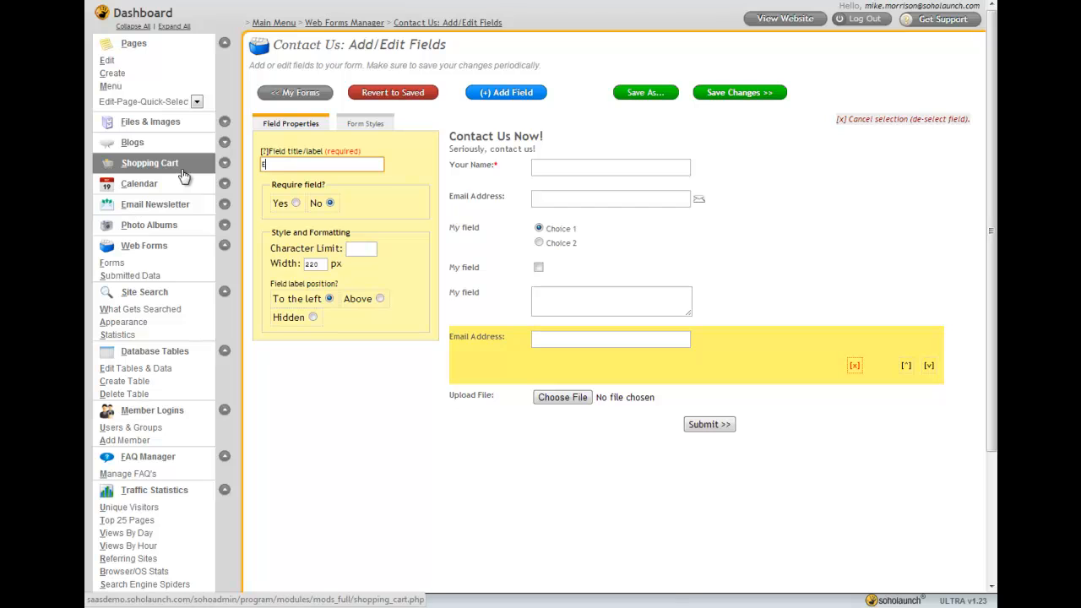
{"action": "left_click", "coordinate": [651, 309]}
{"action": "left_click", "coordinate": [592, 368]}
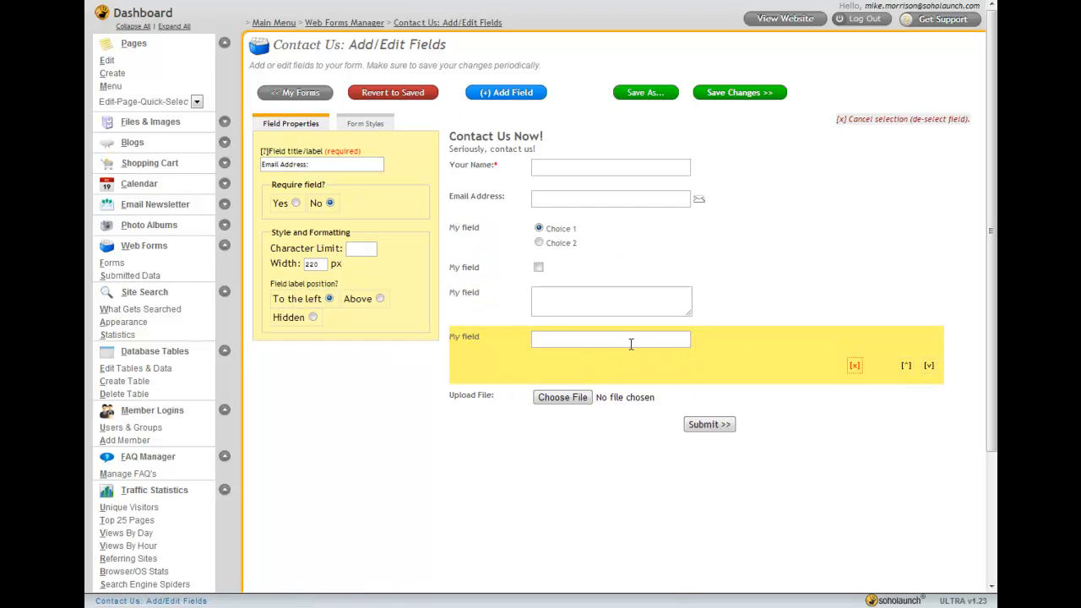
{"action": "left_click", "coordinate": [339, 168]}
{"action": "left_click", "coordinate": [346, 161]}
{"action": "left_click", "coordinate": [572, 357]}
{"action": "left_click", "coordinate": [907, 366]}
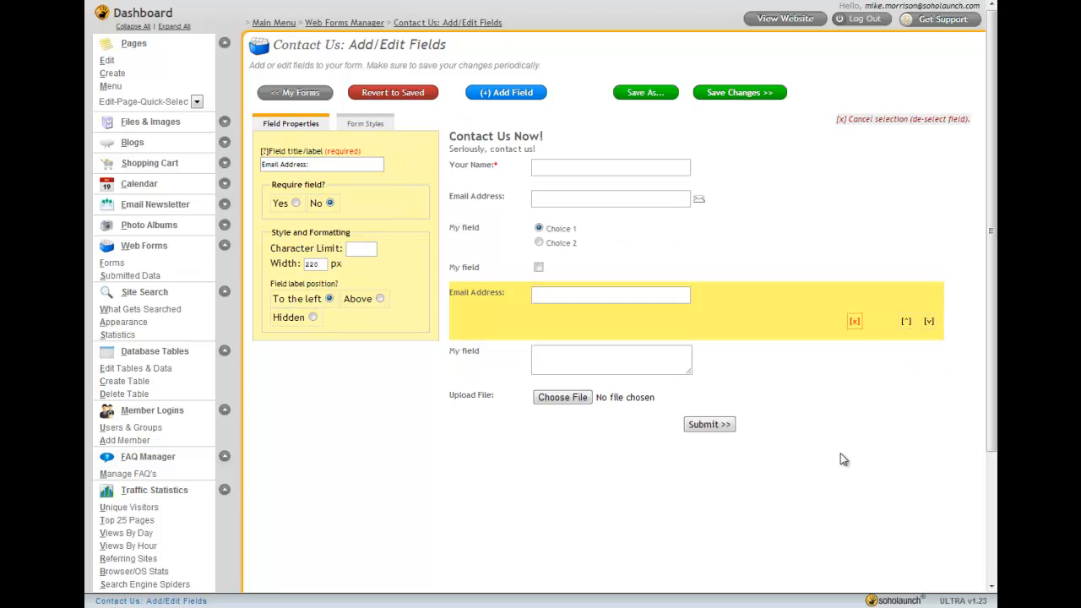
{"action": "left_click", "coordinate": [908, 321]}
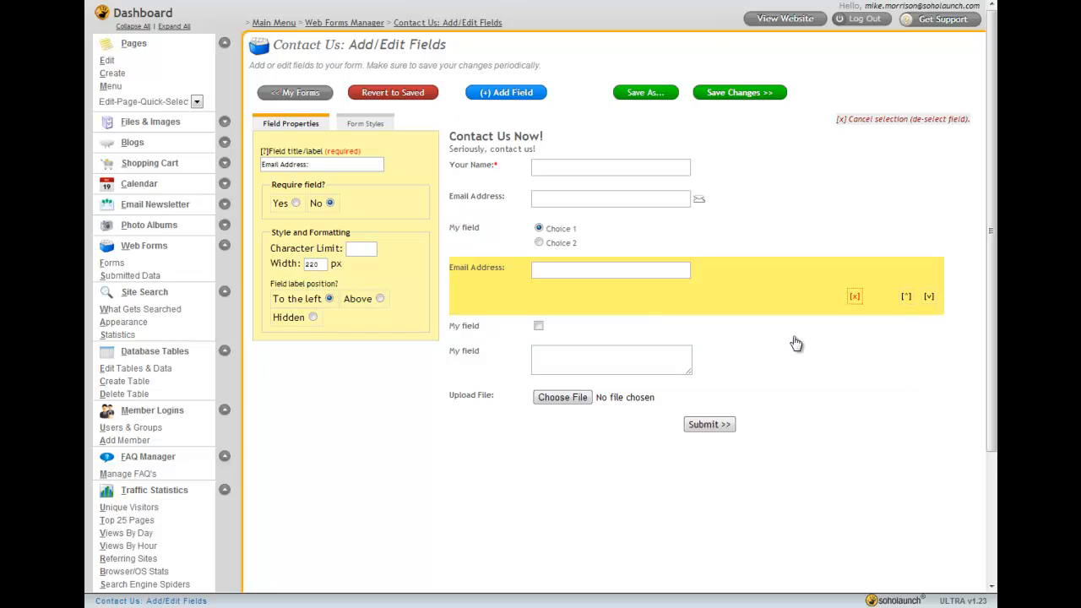
Retype the field's title as Email Address: and move it up above the radio button field
{"action": "left_click", "coordinate": [323, 166]}
{"action": "key", "text": "ctrl+a"}
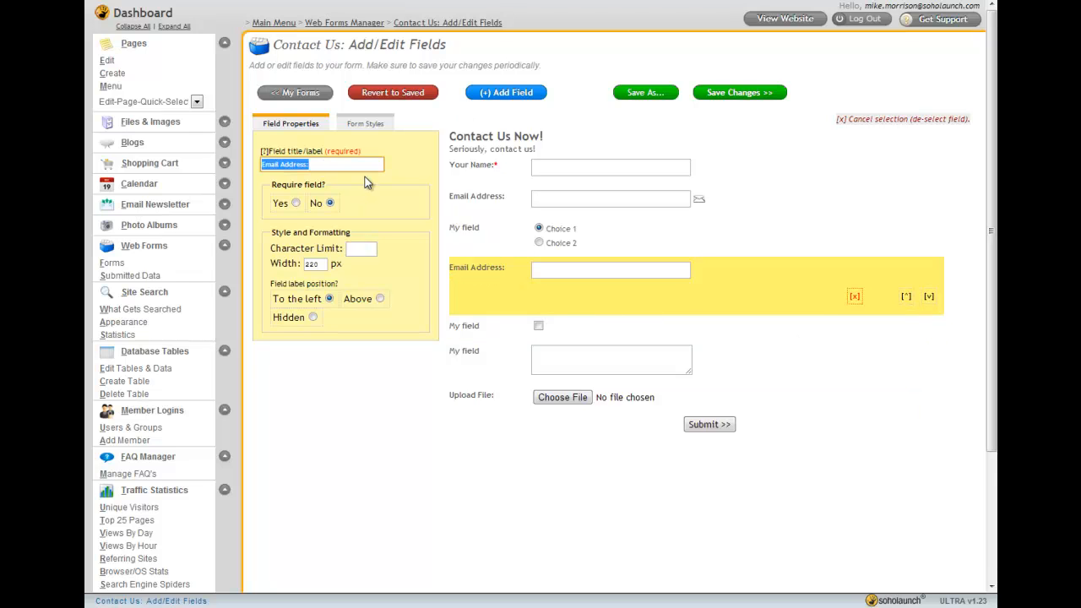
{"action": "type", "text": "Email Addo"}
{"action": "key", "text": "BackSpace"}
{"action": "key", "text": "BackSpace"}
{"action": "type", "text": "ress:"}
{"action": "left_click", "coordinate": [412, 165]}
{"action": "left_click", "coordinate": [494, 309]}
{"action": "left_click", "coordinate": [305, 165]}
{"action": "double_click", "coordinate": [291, 165]}
{"action": "type", "text": "Address"}
{"action": "left_click", "coordinate": [404, 165]}
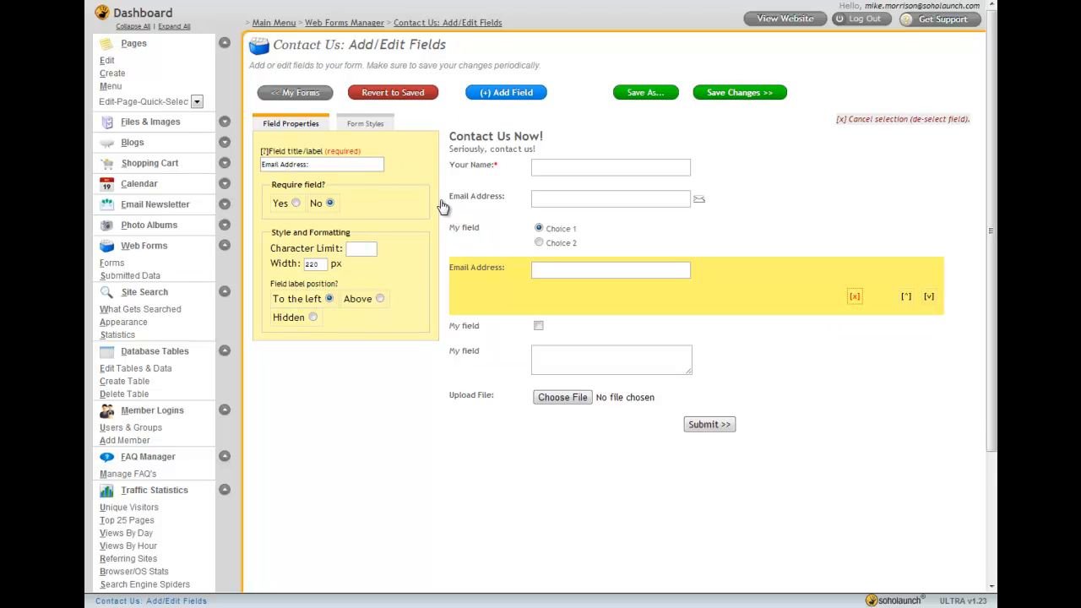
{"action": "left_click", "coordinate": [907, 298]}
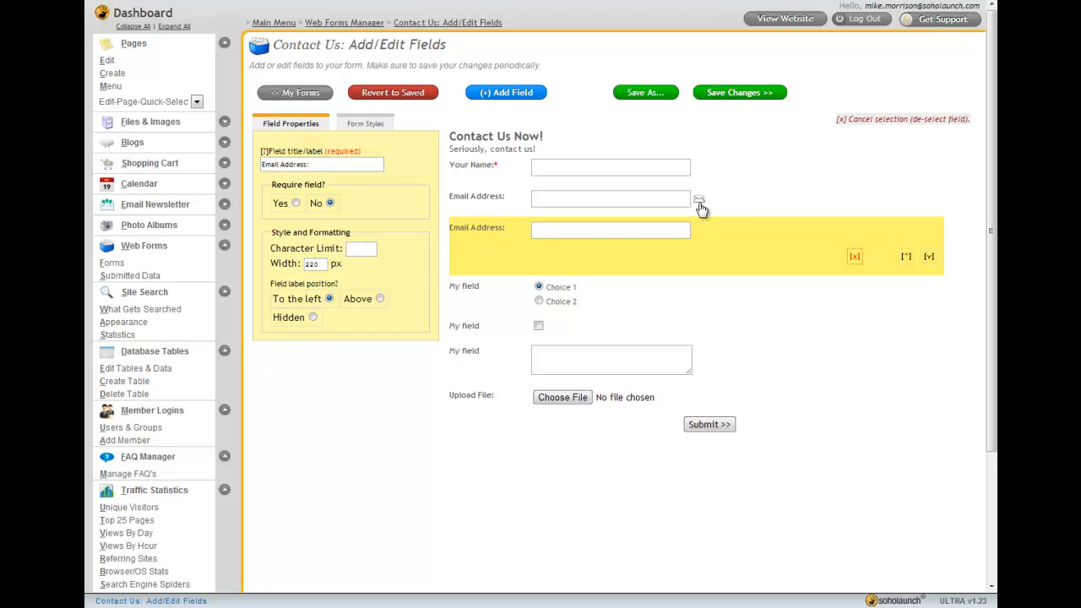
Delete the original auto-reply Email Address field from the form
{"action": "left_click", "coordinate": [575, 197]}
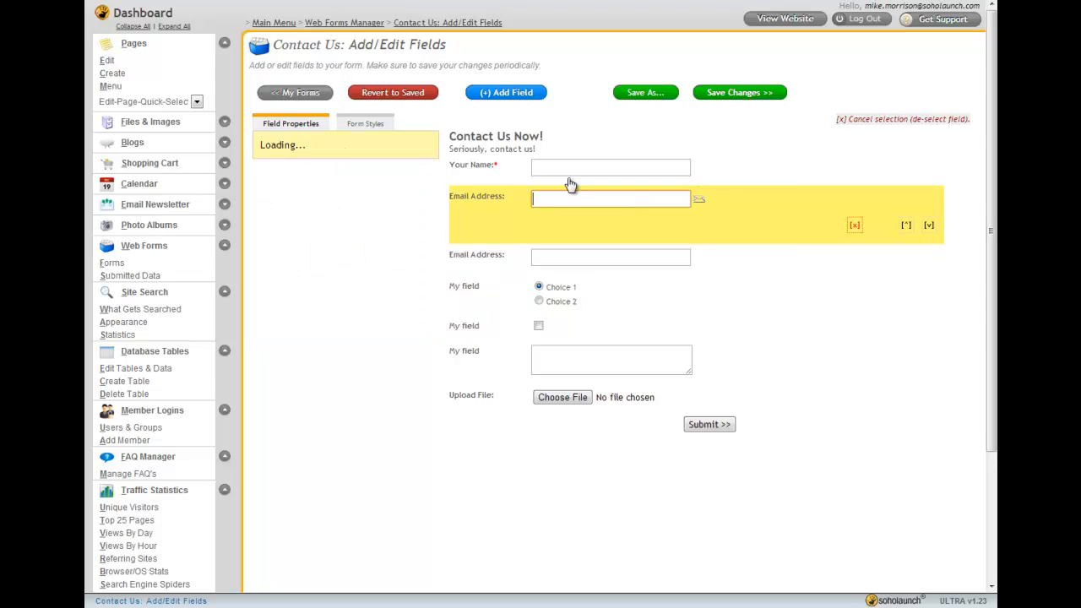
{"action": "left_click", "coordinate": [514, 94]}
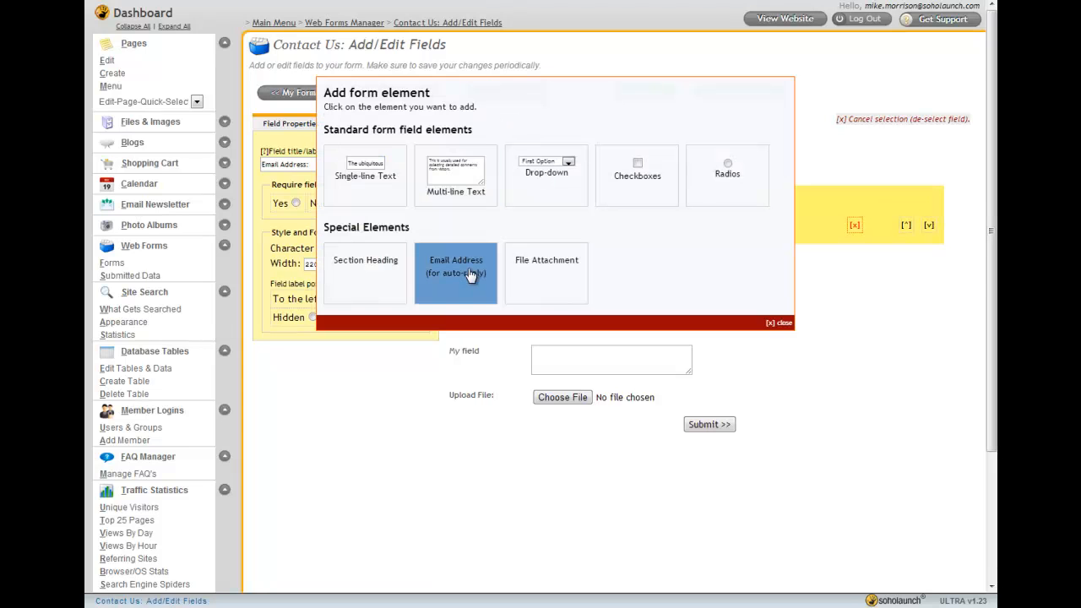
{"action": "left_click", "coordinate": [544, 327]}
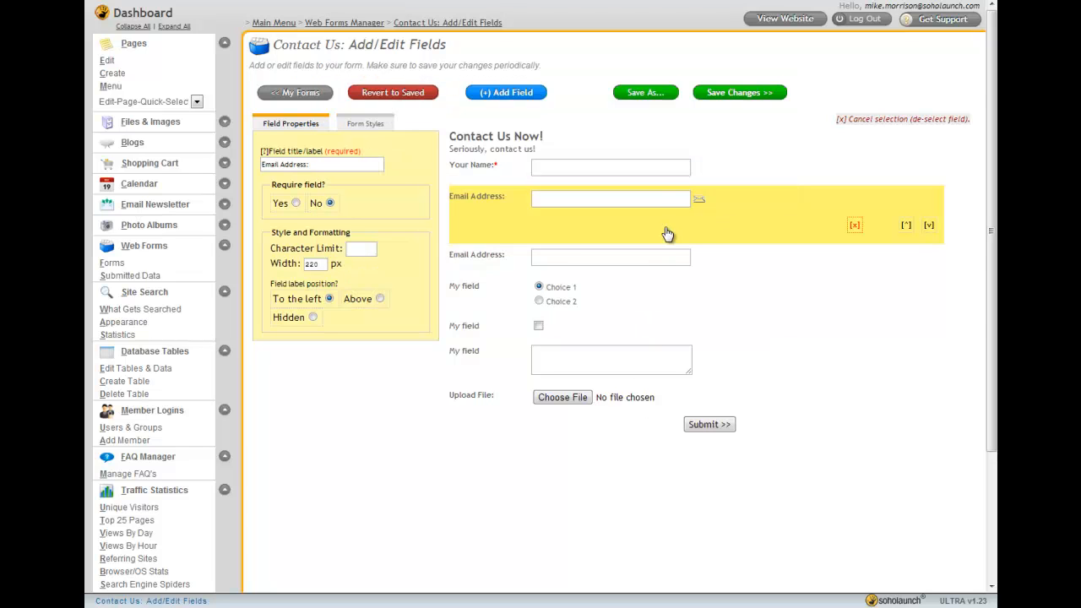
{"action": "left_click", "coordinate": [855, 225]}
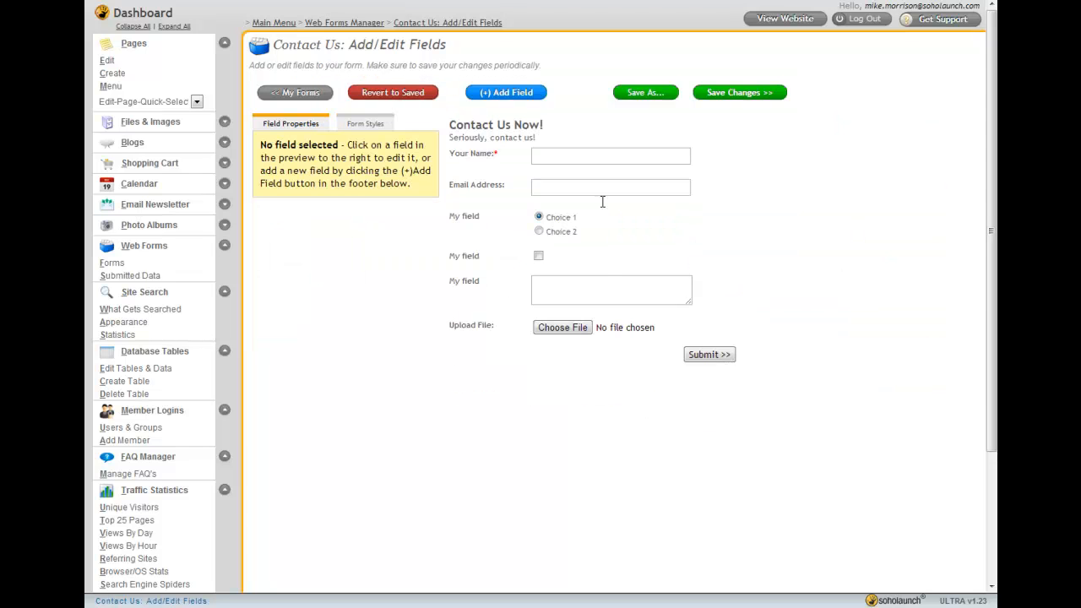
Save the changes to the Contact Us form
{"action": "left_click", "coordinate": [598, 197]}
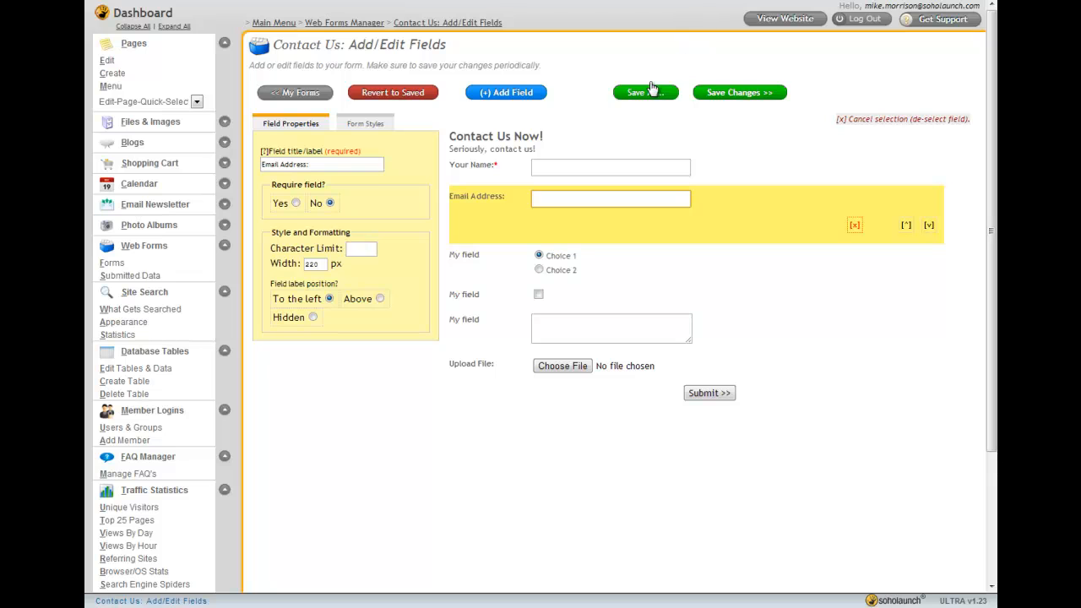
{"action": "left_click", "coordinate": [739, 93]}
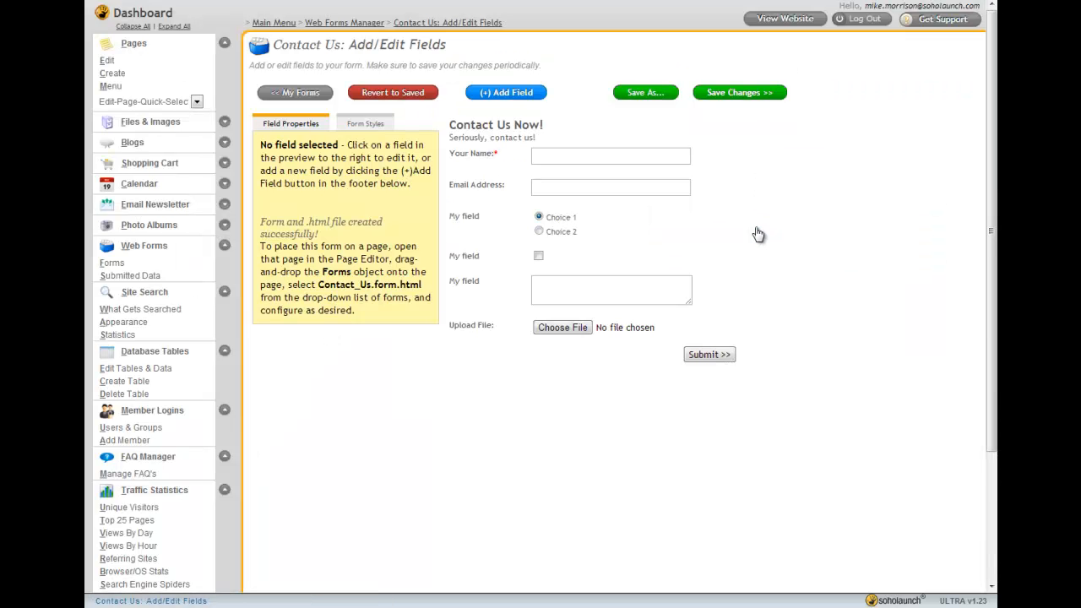
{"action": "left_click", "coordinate": [810, 268]}
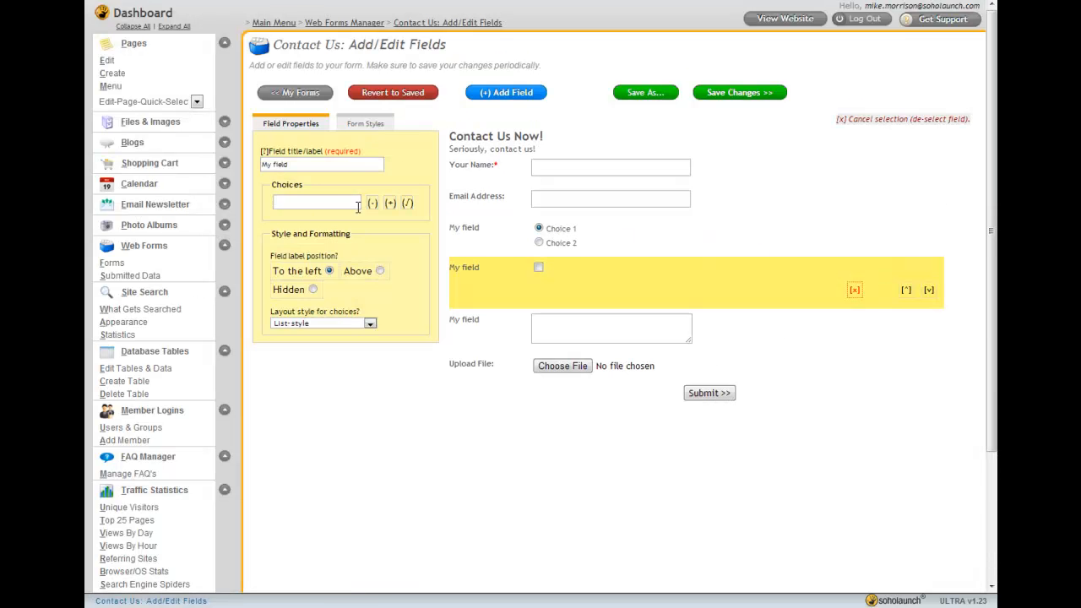
Review the site search's What Gets Searched page, its display settings and the search statistics
{"action": "left_click", "coordinate": [224, 245]}
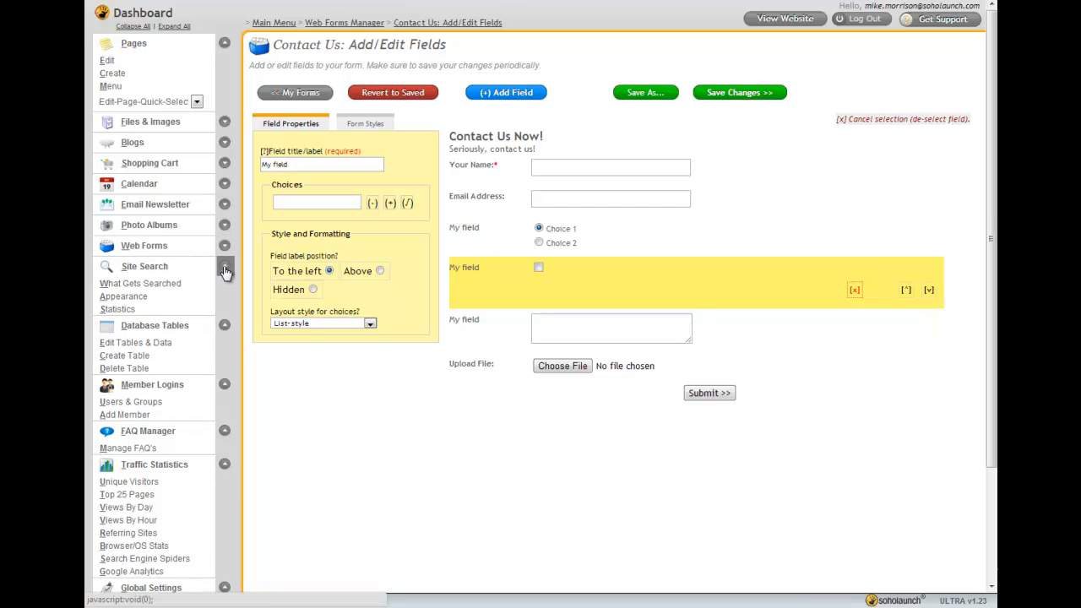
{"action": "left_click", "coordinate": [171, 270]}
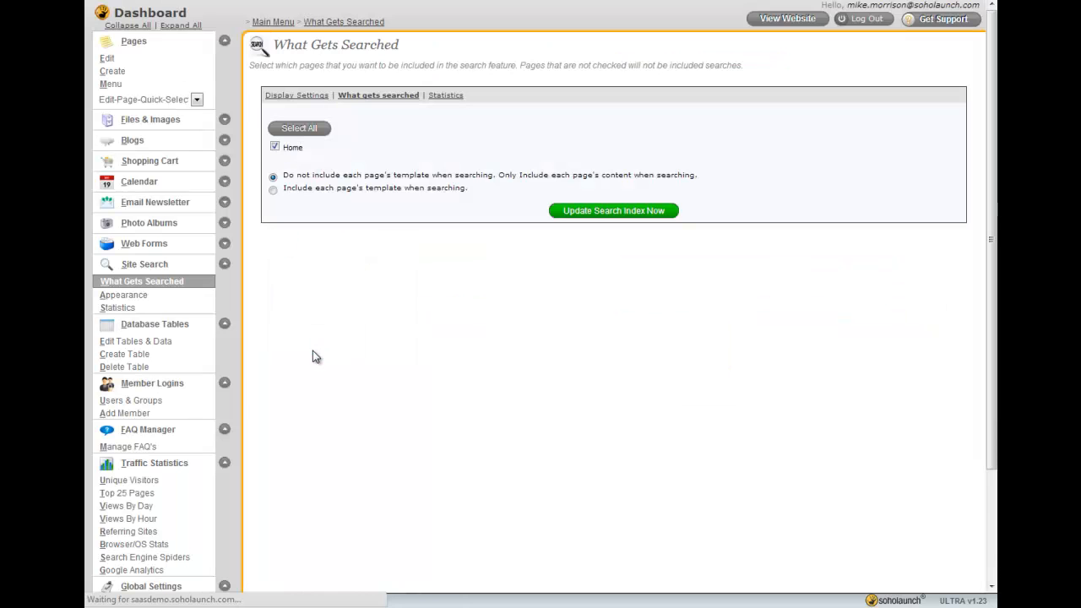
{"action": "left_click", "coordinate": [308, 100]}
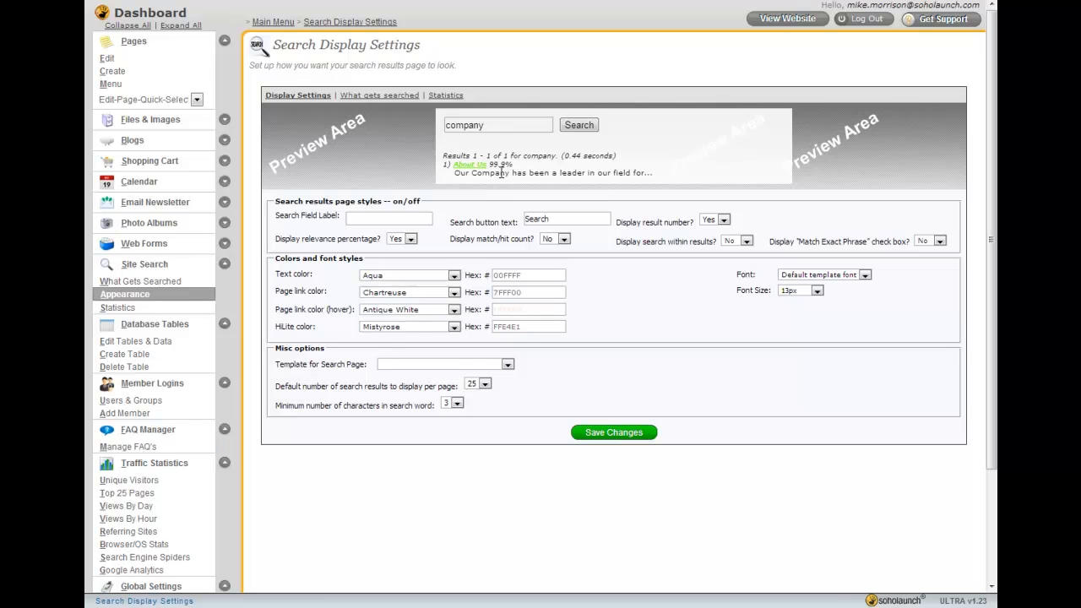
{"action": "left_click", "coordinate": [448, 97]}
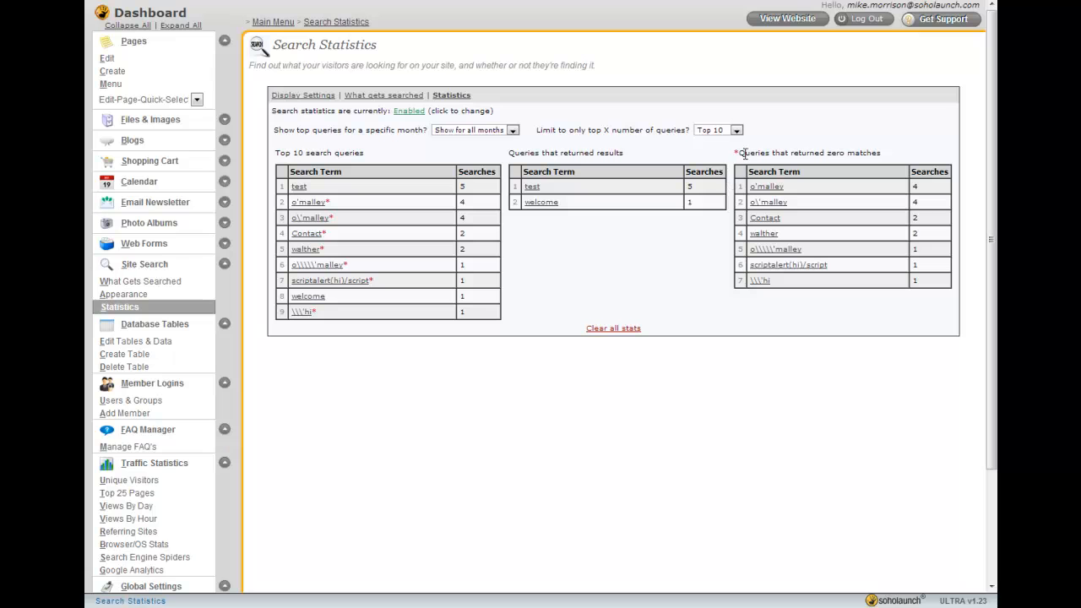
{"action": "left_click_drag", "start_coordinate": [739, 153], "coordinate": [888, 153]}
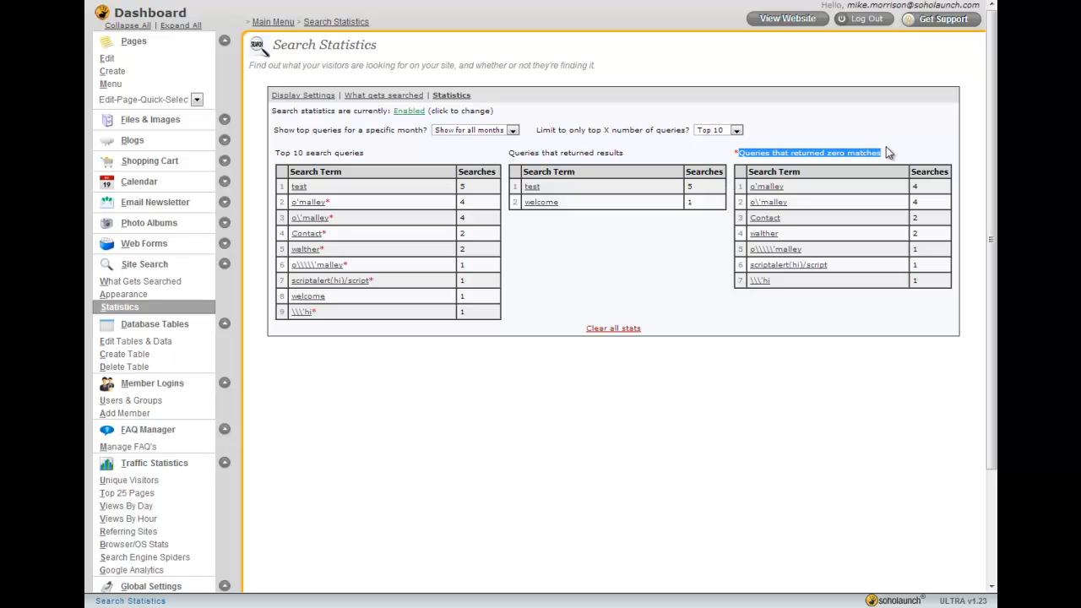
{"action": "left_click", "coordinate": [591, 257]}
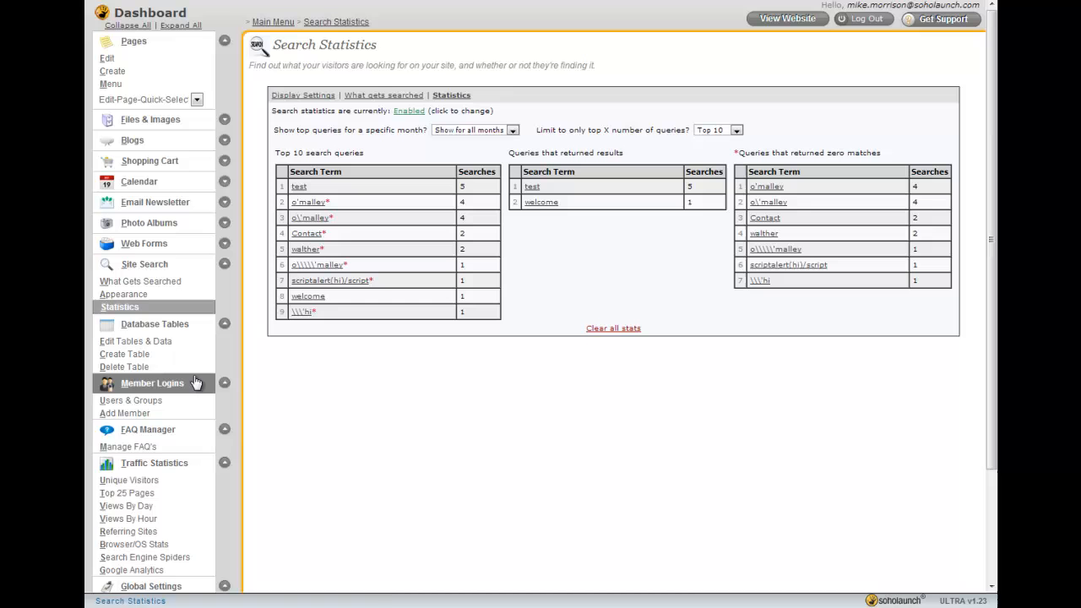
Open the database table manager and view the records of the UDT_CONTACTS_2010 table
{"action": "left_click", "coordinate": [159, 346]}
{"action": "left_click", "coordinate": [224, 264]}
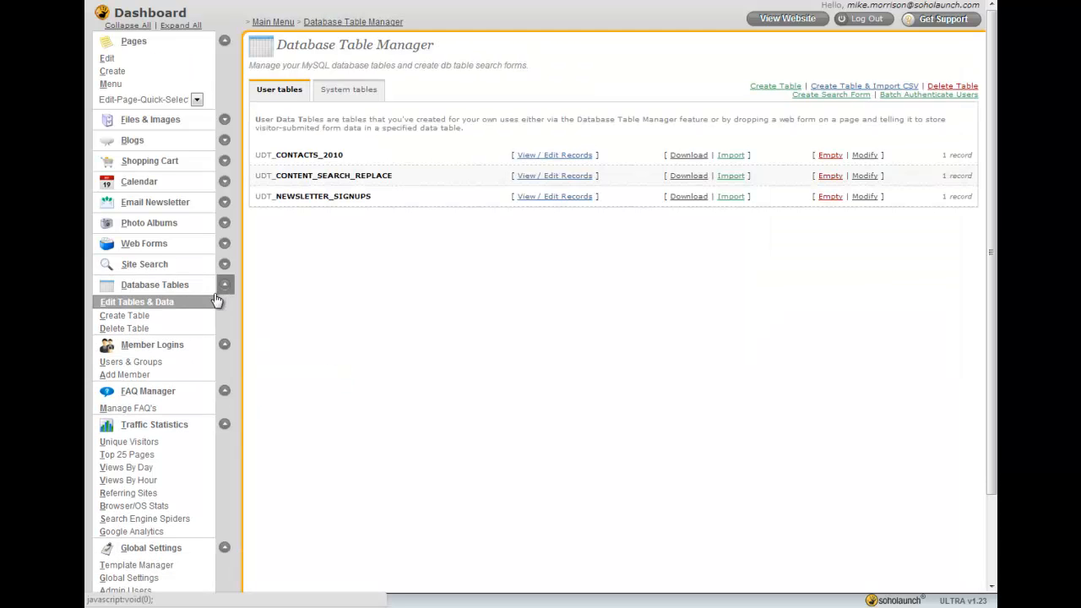
{"action": "left_click", "coordinate": [150, 288]}
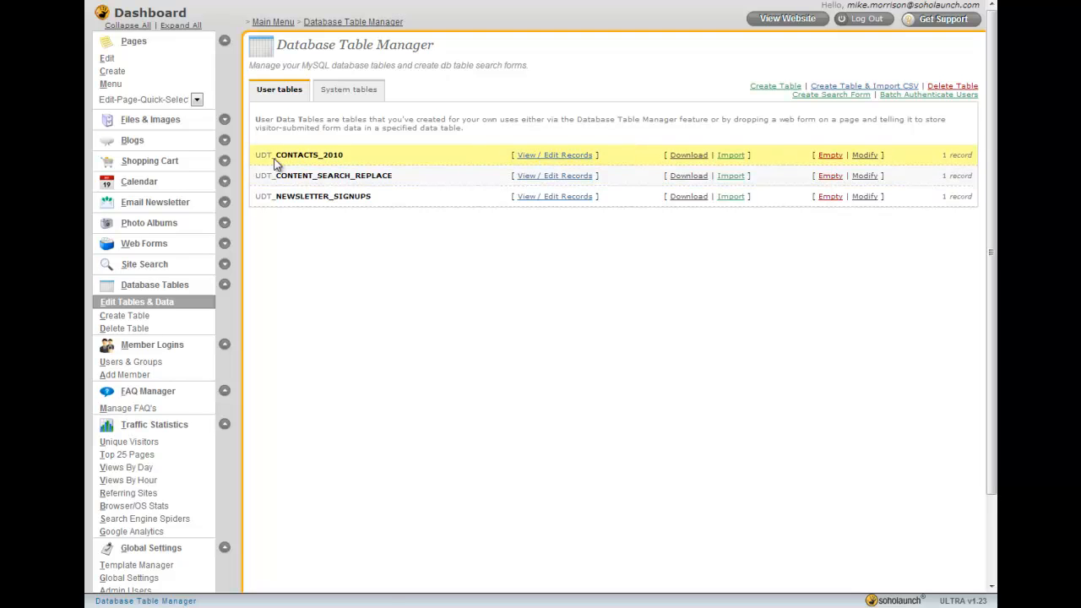
{"action": "left_click", "coordinate": [557, 155]}
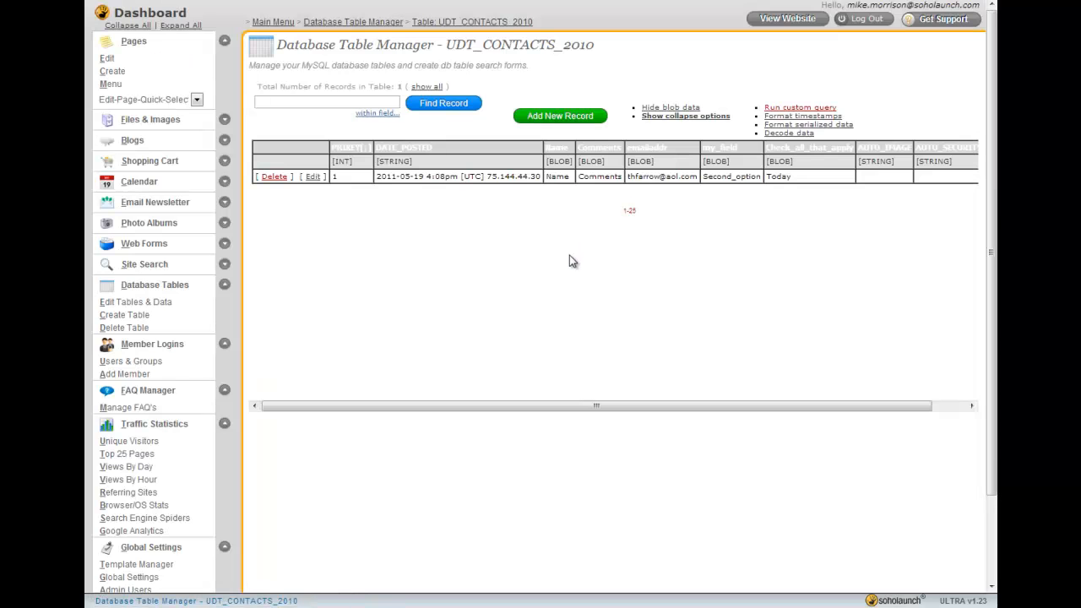
{"action": "mouse_move", "coordinate": [568, 406]}
{"action": "left_mouse_down"}
{"action": "mouse_move", "coordinate": [676, 407]}
{"action": "mouse_move", "coordinate": [560, 407]}
{"action": "left_mouse_up"}
Browse the database table manager's recent, user and system table lists
{"action": "key", "text": "alt+Left"}
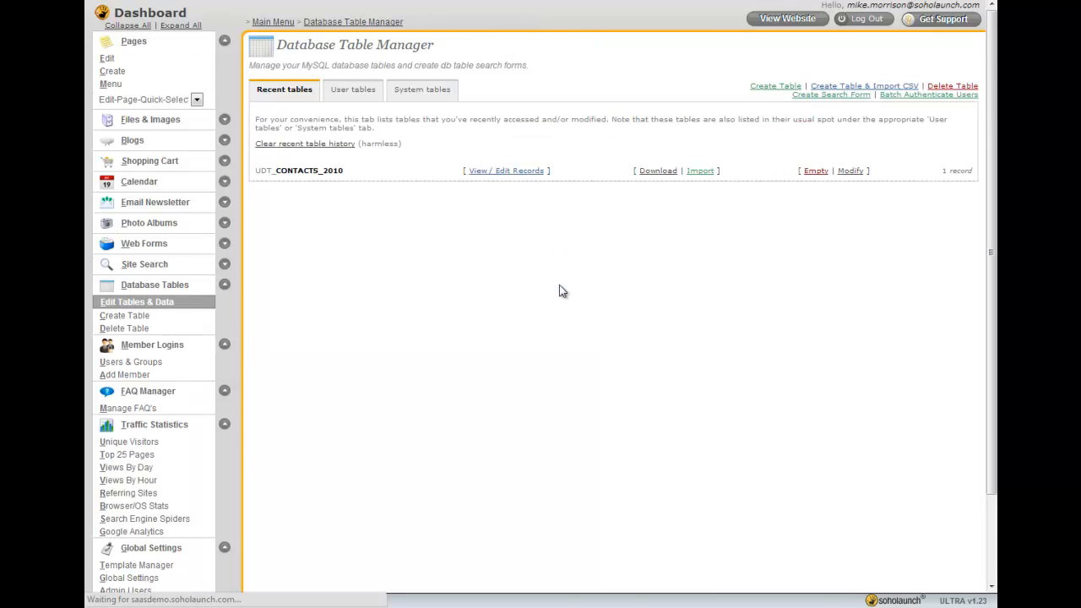
{"action": "left_click", "coordinate": [353, 103]}
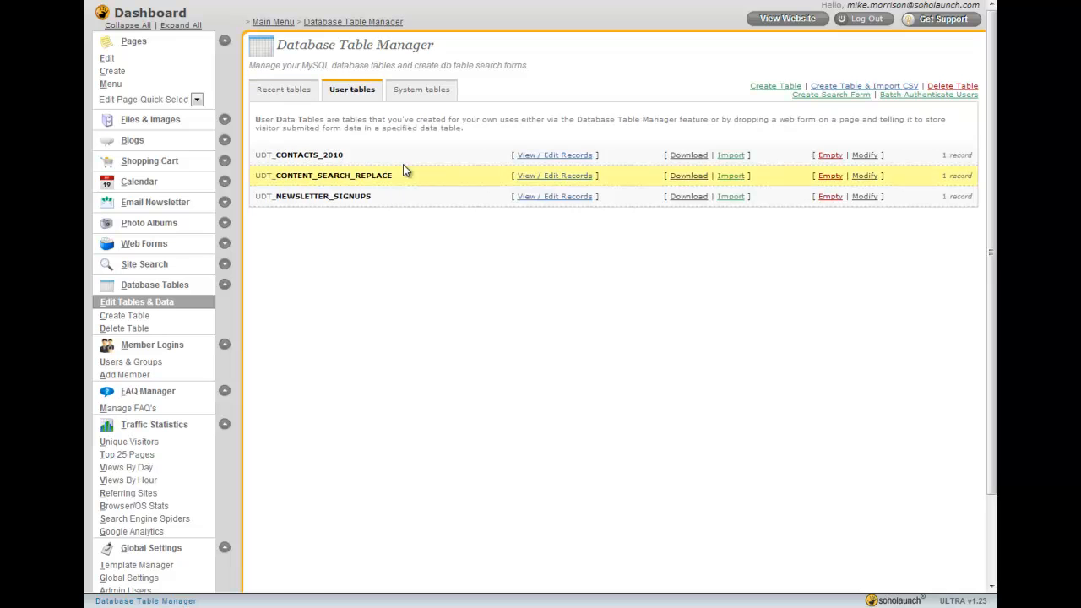
{"action": "left_click", "coordinate": [425, 98]}
{"action": "left_click", "coordinate": [335, 94]}
{"action": "left_click", "coordinate": [291, 96]}
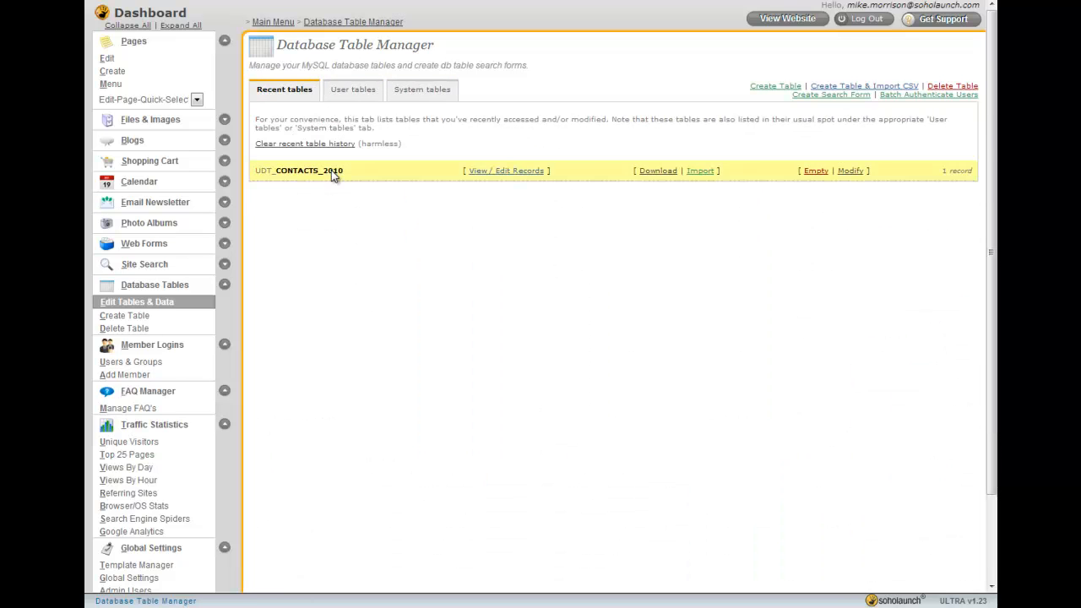
{"action": "left_click", "coordinate": [342, 98]}
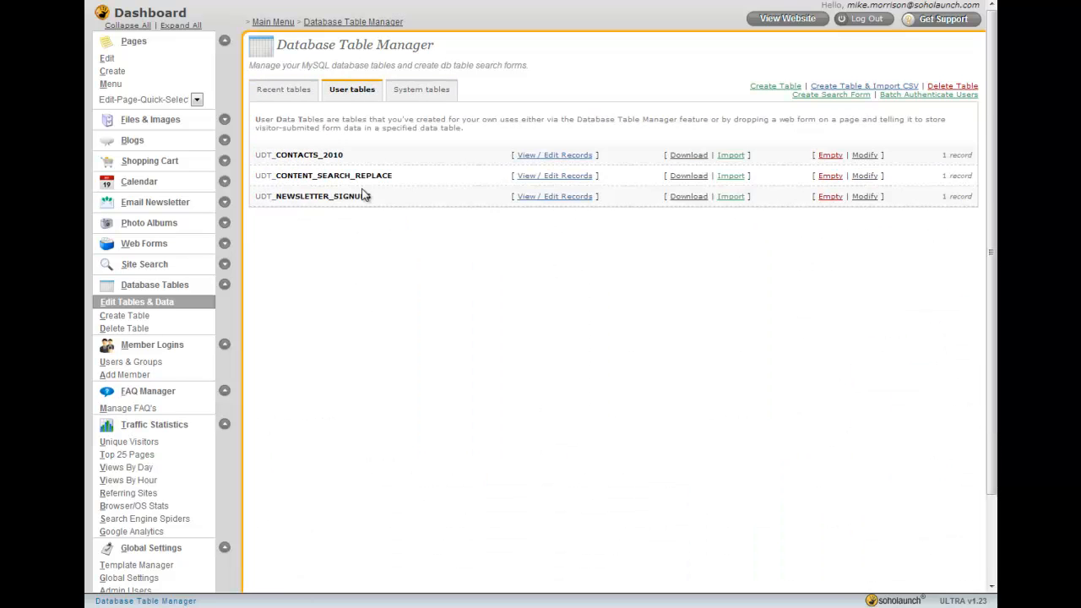
{"action": "left_click", "coordinate": [425, 93]}
{"action": "left_click", "coordinate": [345, 96]}
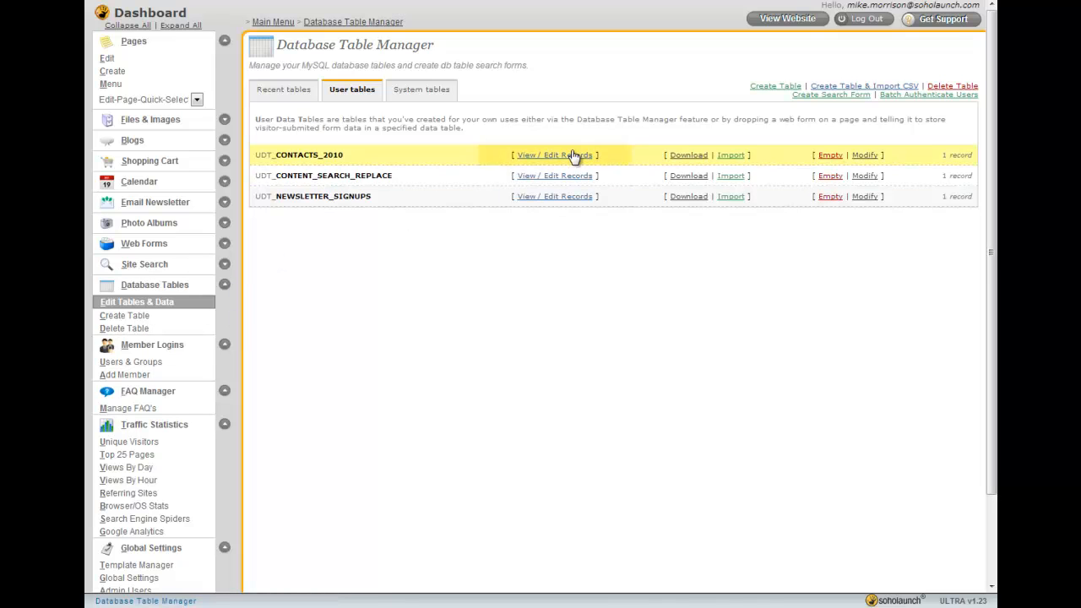
Open Member Logins users and groups and inspect the authorized users and security code lists
{"action": "left_click", "coordinate": [224, 284]}
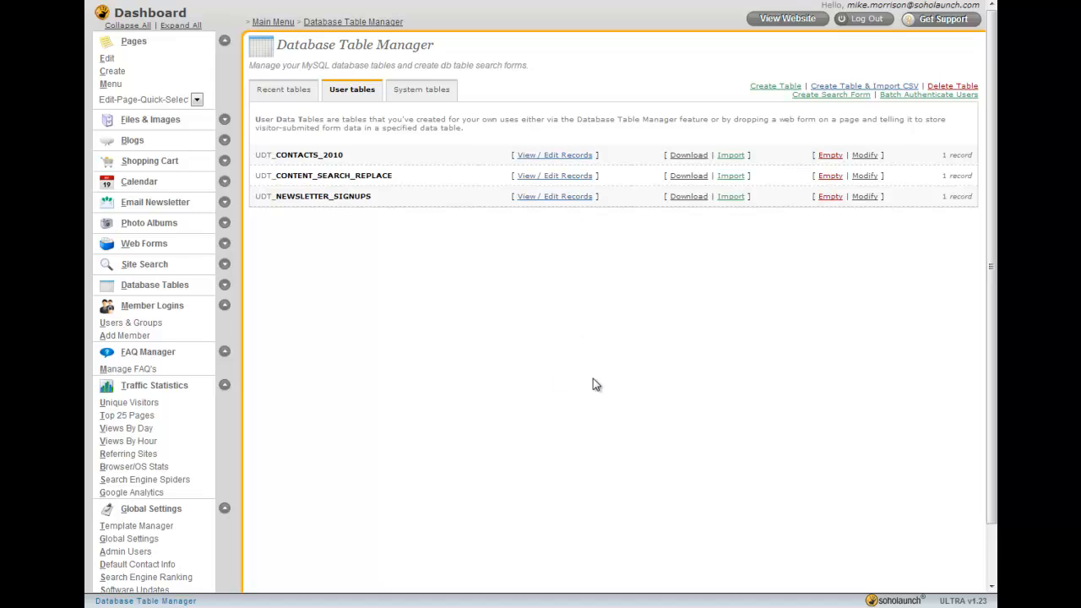
{"action": "left_click", "coordinate": [134, 324]}
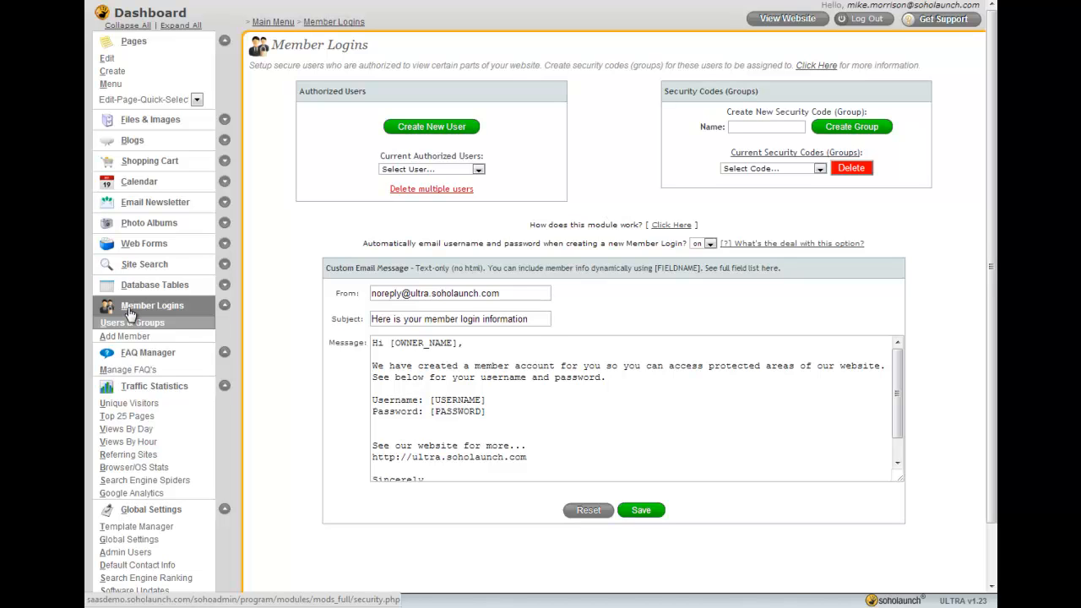
{"action": "left_click", "coordinate": [473, 169]}
{"action": "left_click", "coordinate": [649, 164]}
{"action": "left_click", "coordinate": [770, 169]}
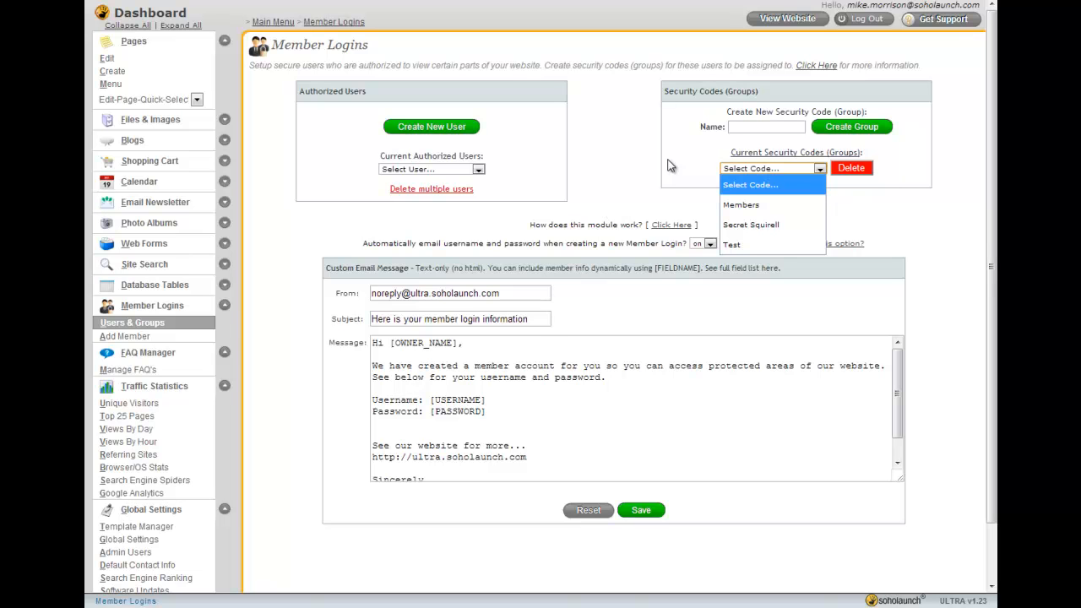
{"action": "left_click", "coordinate": [665, 166]}
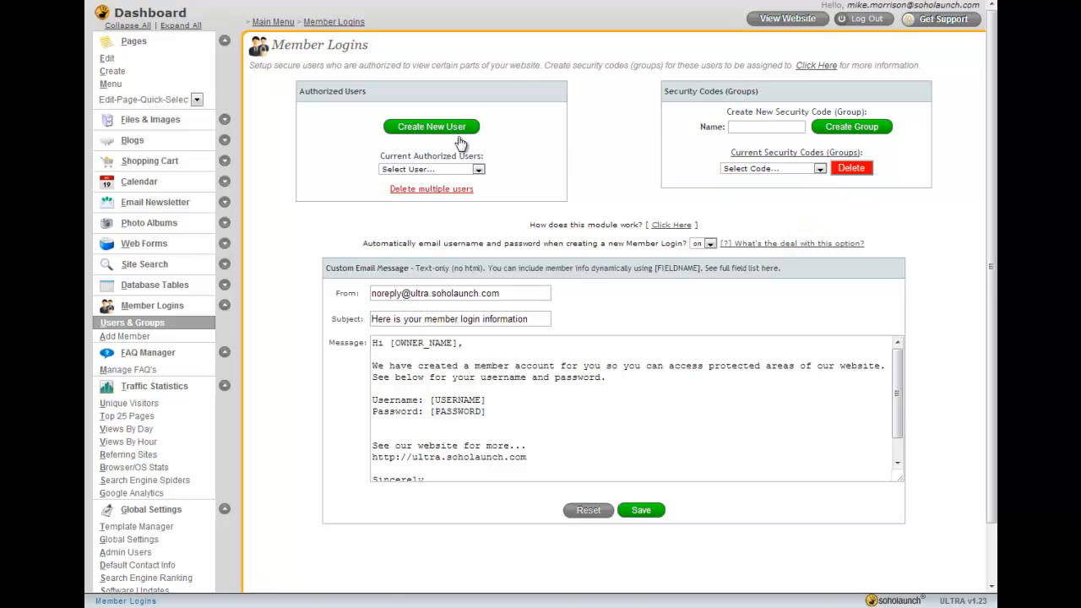
Open the create new user form and examine its Authentication Info and User Info sections
{"action": "left_click", "coordinate": [432, 126]}
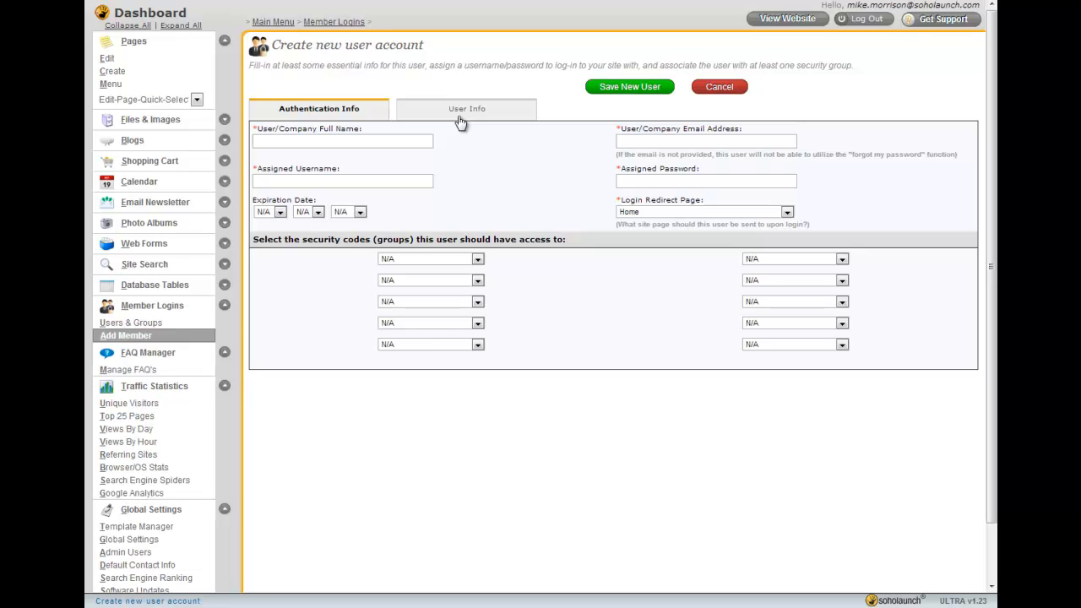
{"action": "left_click", "coordinate": [460, 118]}
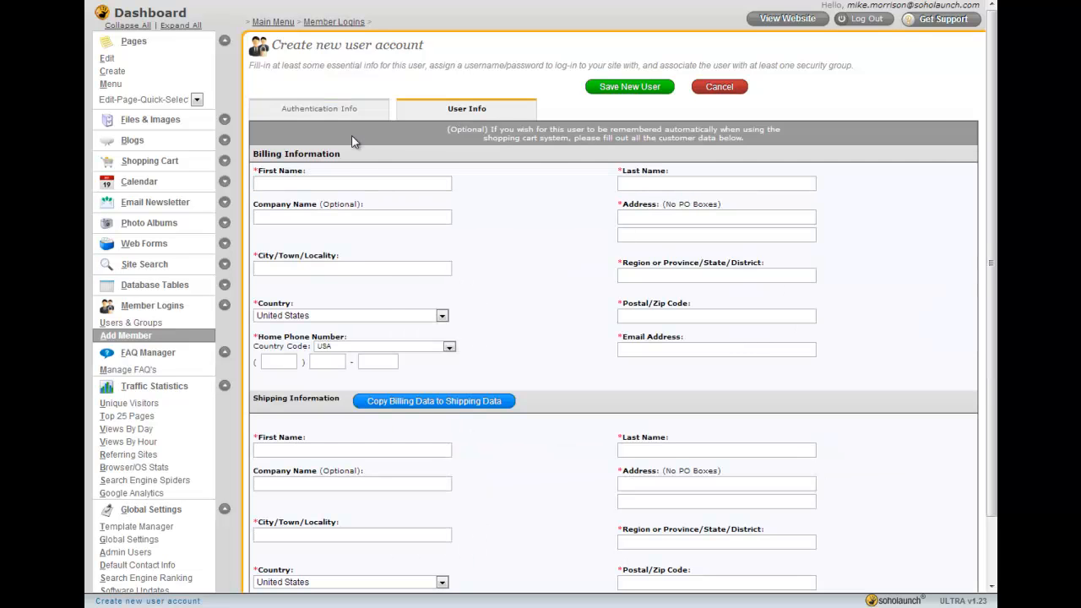
{"action": "left_click", "coordinate": [346, 111]}
{"action": "left_click", "coordinate": [475, 114]}
{"action": "left_click", "coordinate": [354, 186]}
{"action": "scroll", "coordinate": [502, 202], "scroll_direction": "down", "scroll_amount": 2}
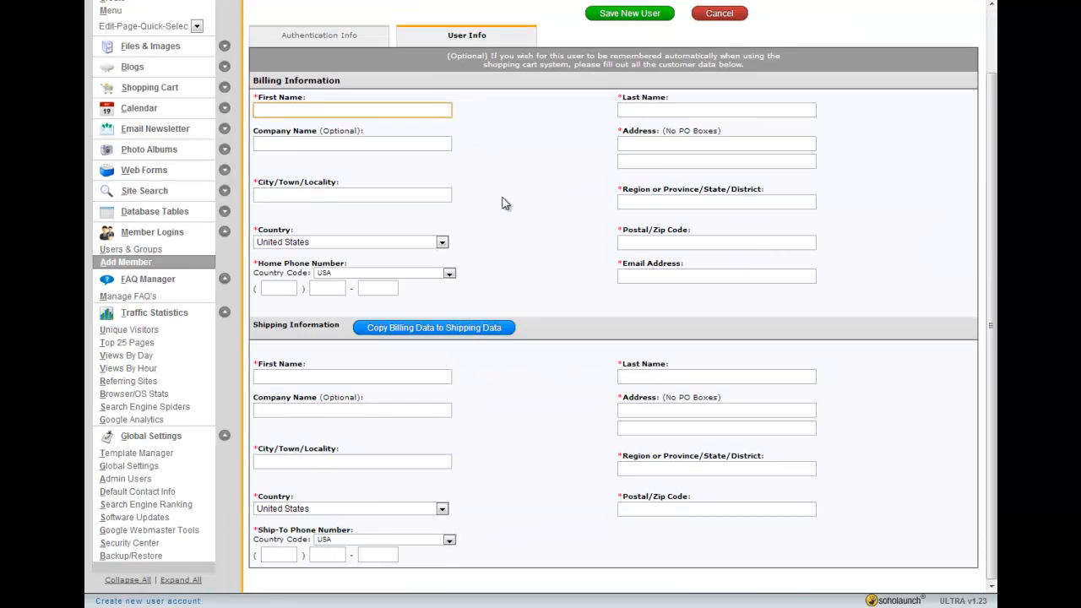
{"action": "scroll", "coordinate": [570, 357], "scroll_direction": "up", "scroll_amount": 2}
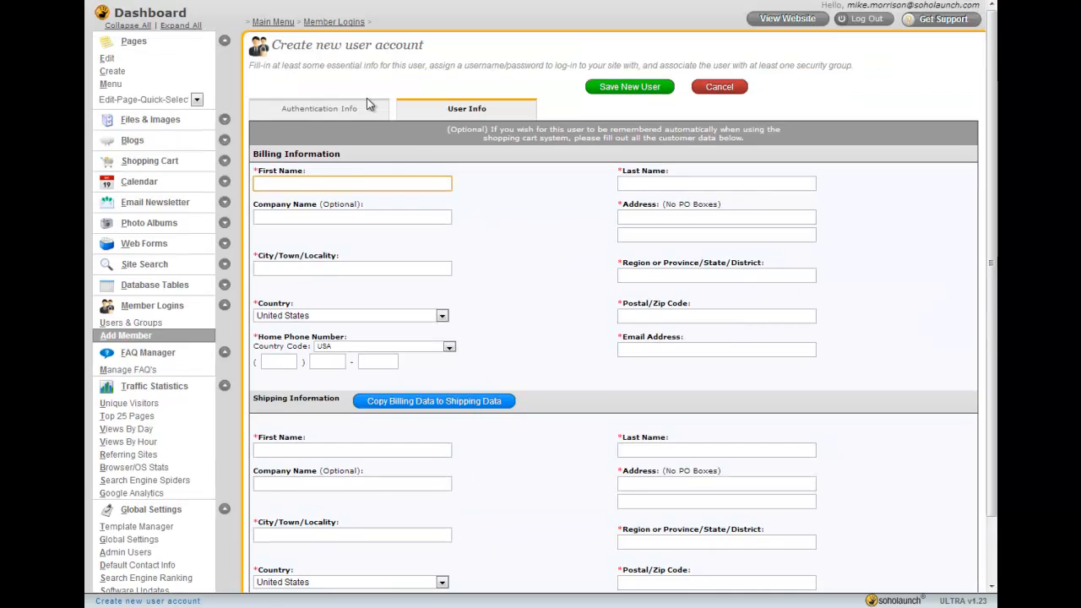
{"action": "left_click", "coordinate": [321, 118]}
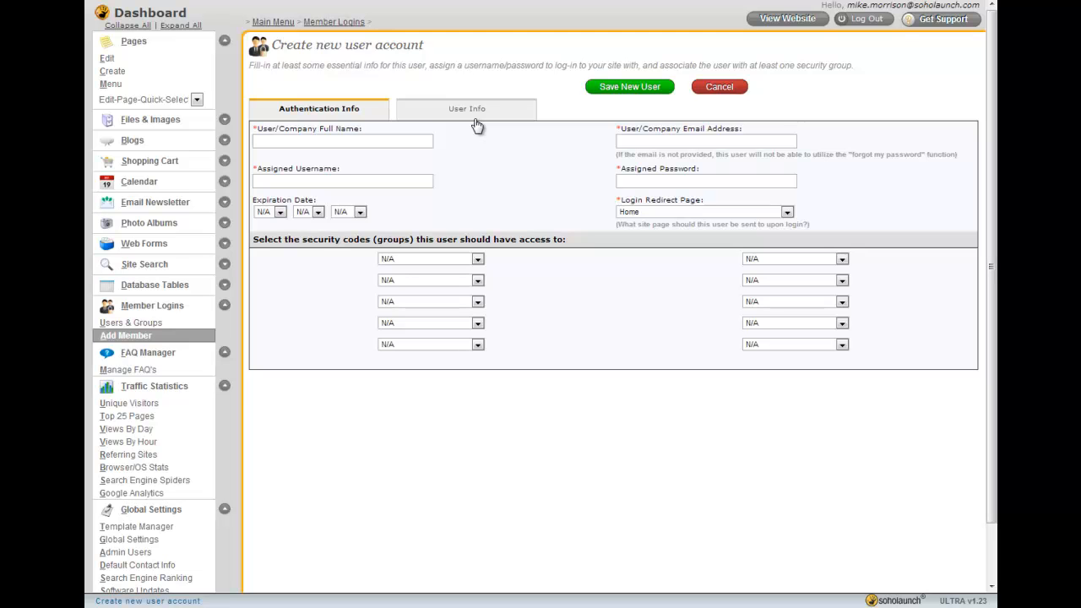
Open the FAQ Manager and expand the answers in the Important questions category
{"action": "left_click", "coordinate": [156, 372]}
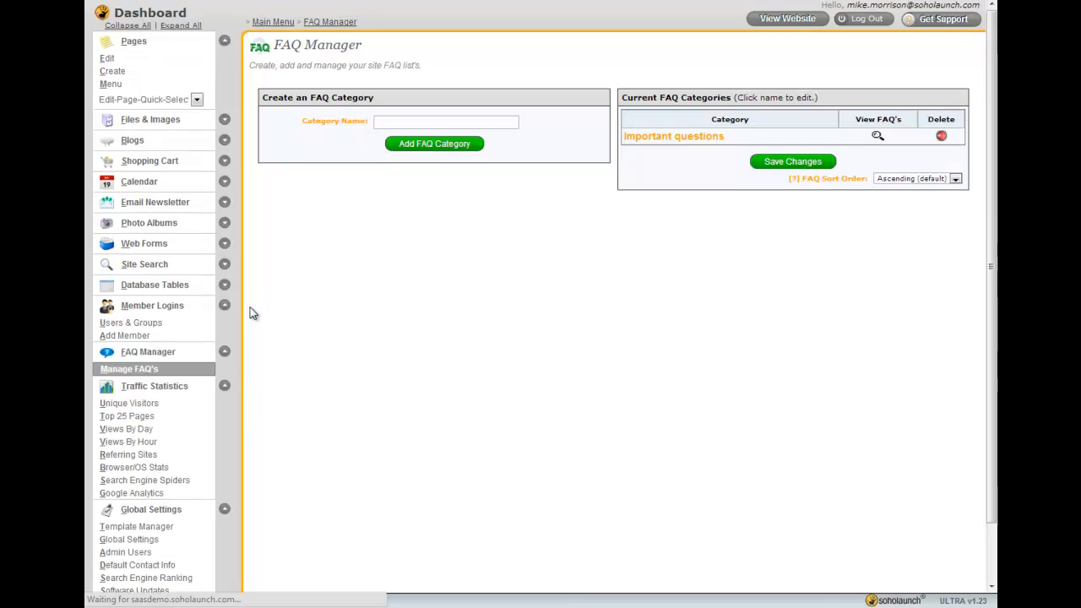
{"action": "left_click", "coordinate": [878, 136]}
{"action": "left_click", "coordinate": [301, 252]}
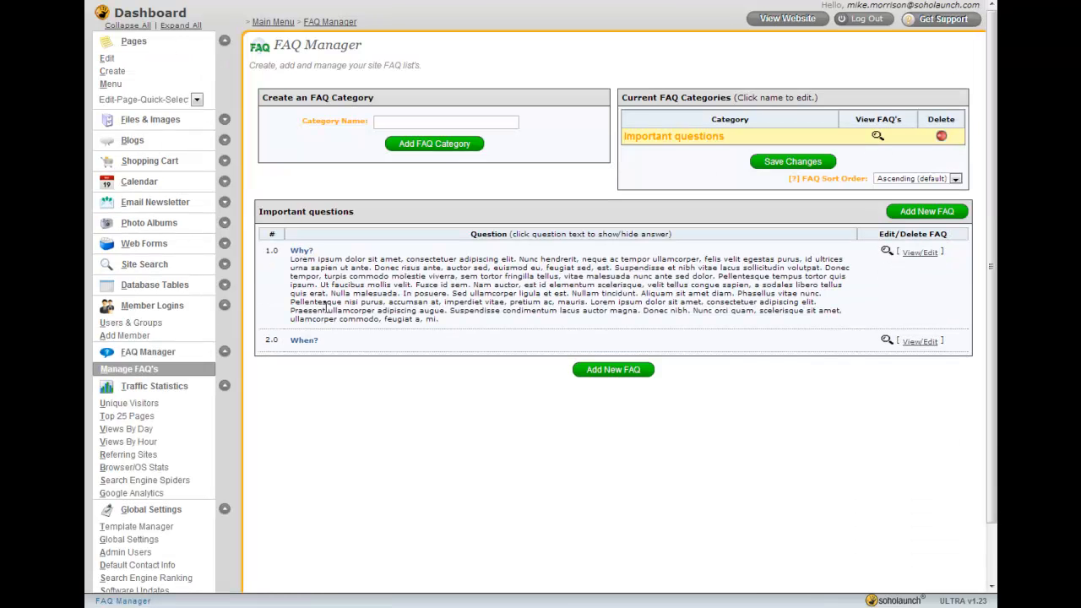
{"action": "left_click", "coordinate": [304, 340]}
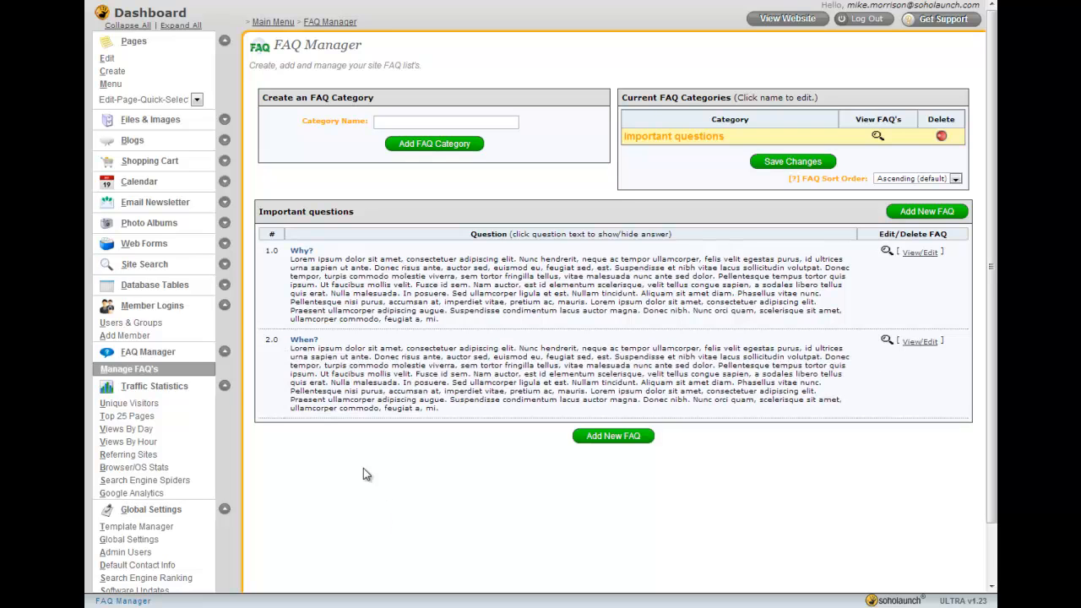
{"action": "left_click", "coordinate": [225, 351]}
{"action": "left_click", "coordinate": [225, 305]}
Review the traffic statistics reports for unique visitors, top 25 pages, referring sites and browser/OS stats
{"action": "left_click", "coordinate": [130, 364]}
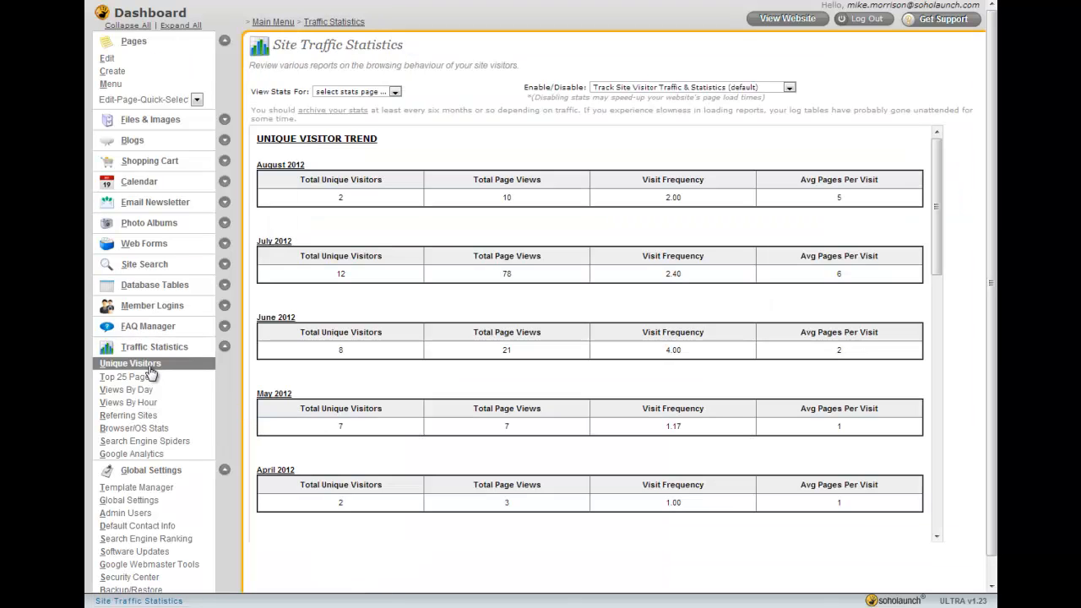
{"action": "scroll", "coordinate": [445, 306], "scroll_direction": "down", "scroll_amount": 3}
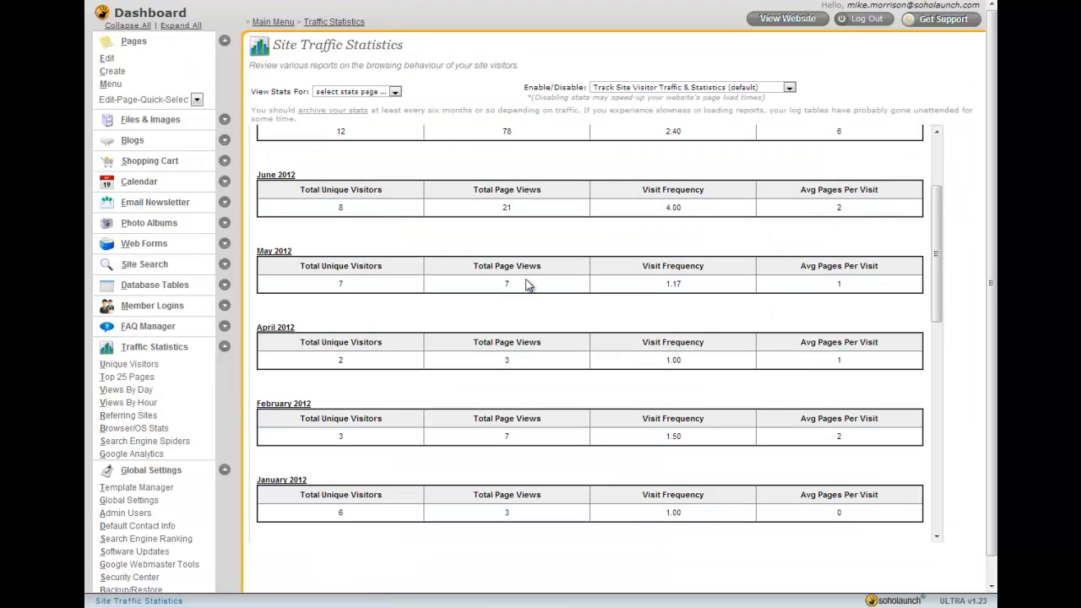
{"action": "left_click", "coordinate": [133, 378]}
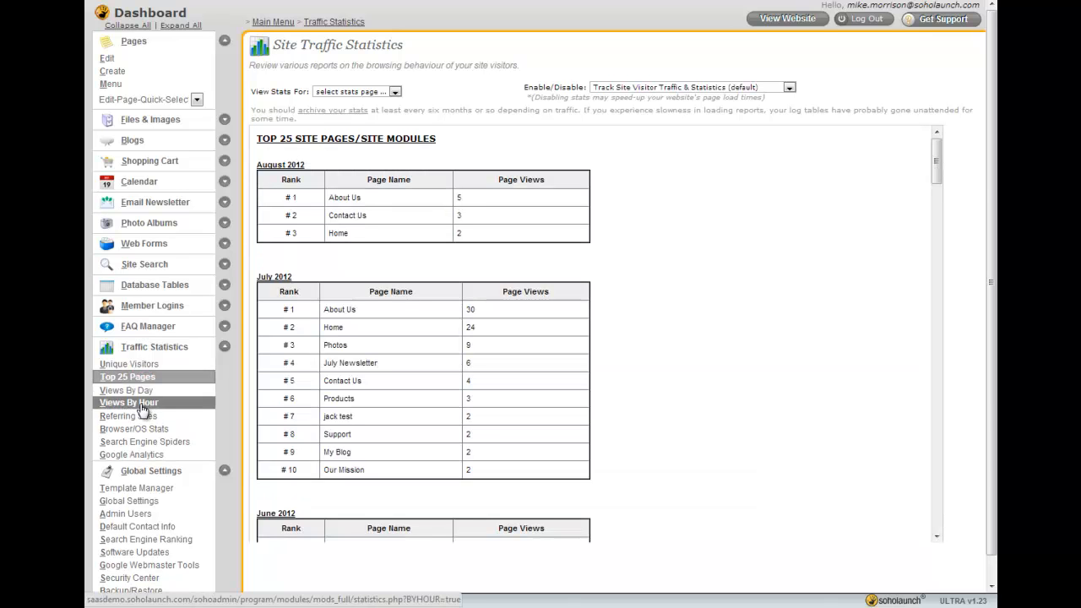
{"action": "left_click", "coordinate": [142, 417]}
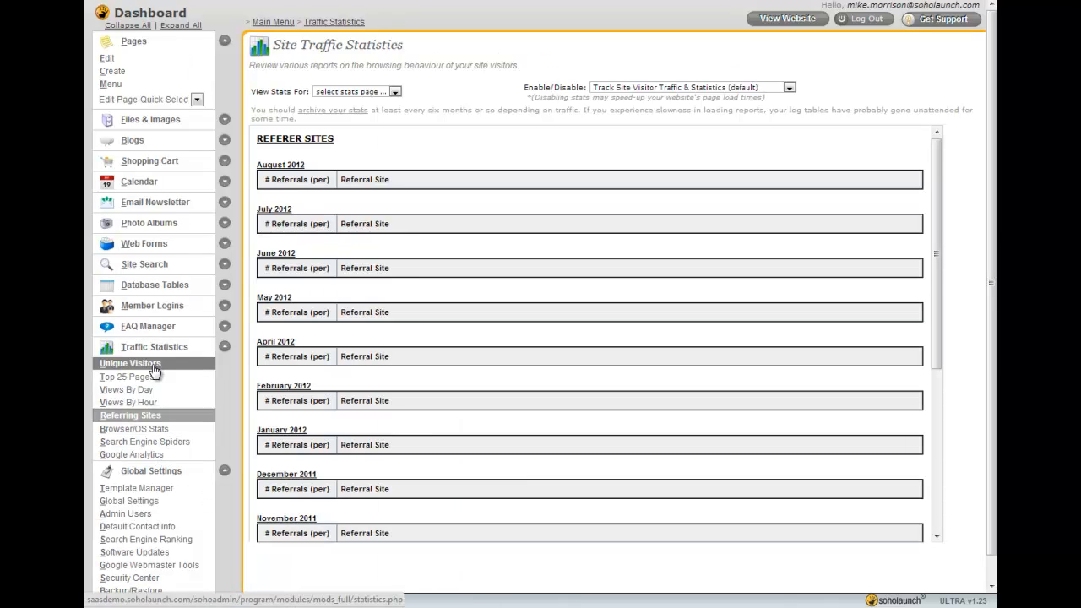
{"action": "left_click", "coordinate": [157, 431]}
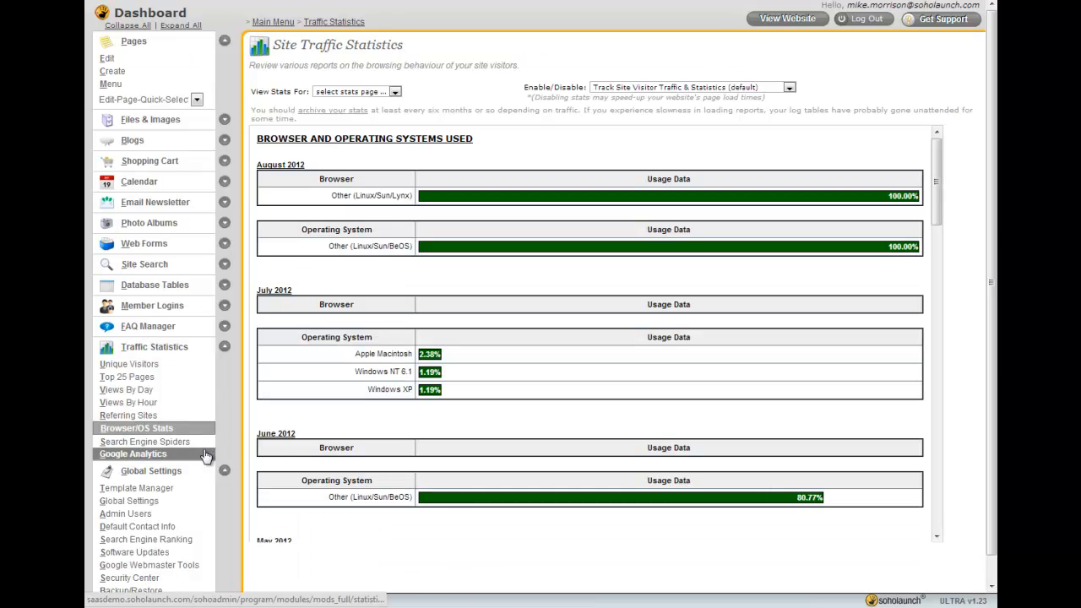
{"action": "mouse_move", "coordinate": [935, 172]}
{"action": "left_mouse_down"}
{"action": "mouse_move", "coordinate": [936, 225]}
{"action": "mouse_move", "coordinate": [938, 162]}
{"action": "left_mouse_up"}
Open the Search Engine Spiders report and the Google Analytics tracking code page
{"action": "left_click", "coordinate": [145, 442]}
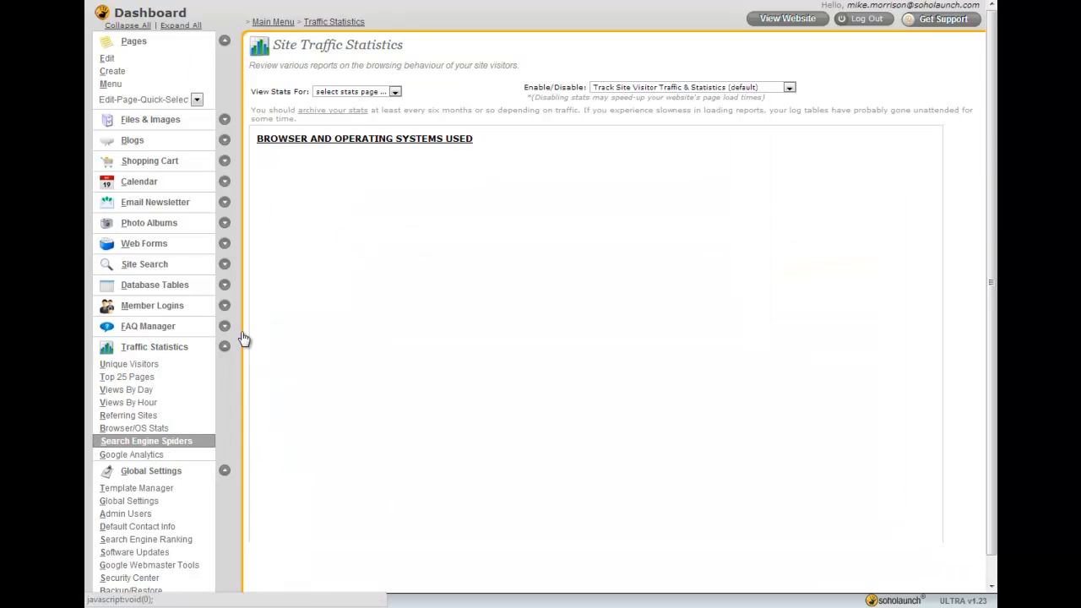
{"action": "left_click", "coordinate": [157, 457]}
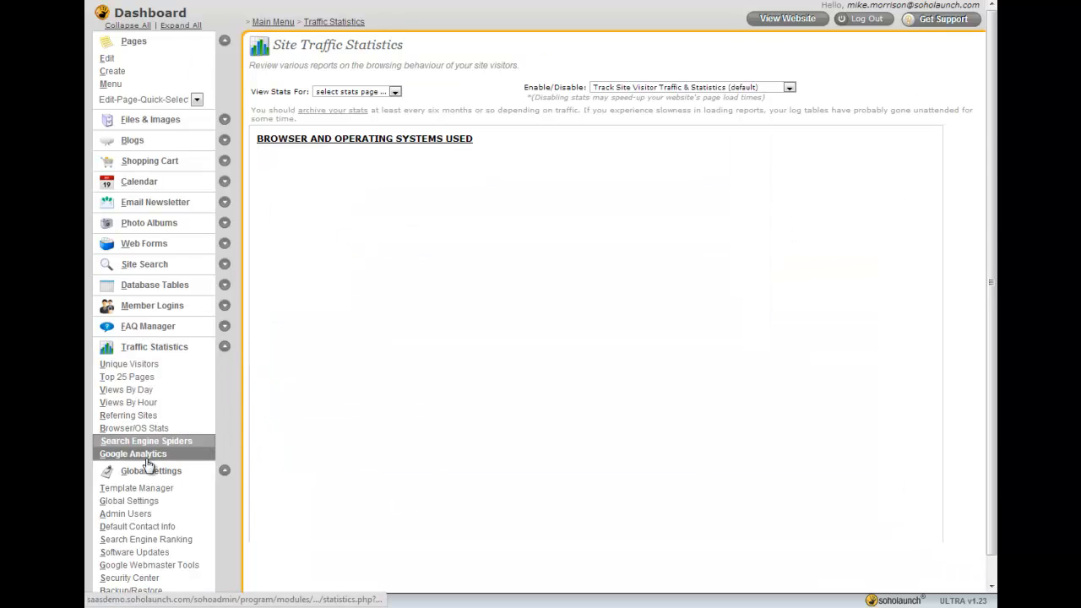
{"action": "left_click", "coordinate": [386, 353]}
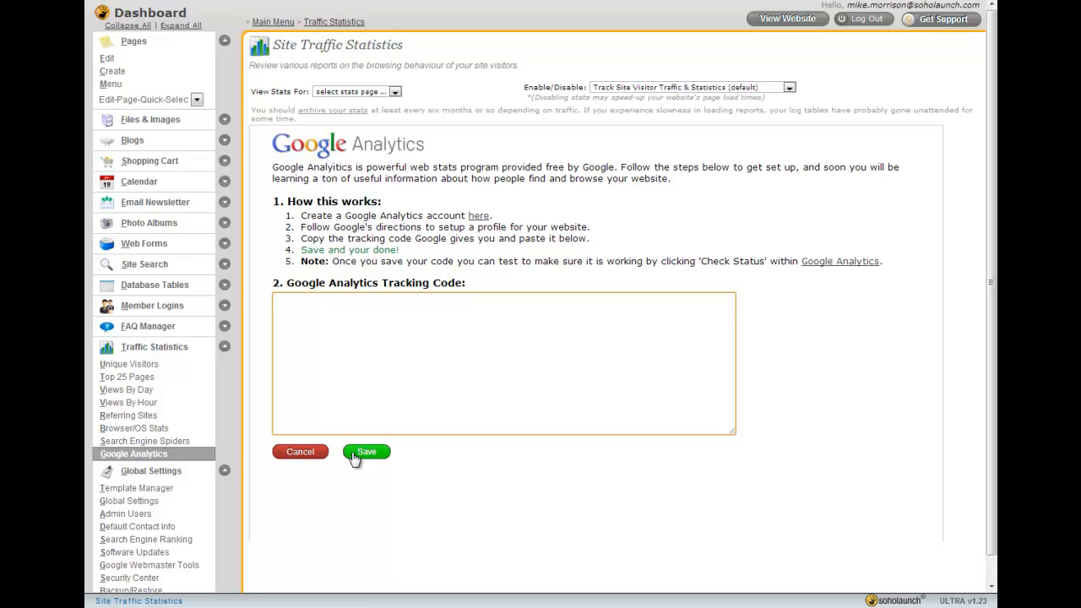
{"action": "left_click", "coordinate": [387, 238]}
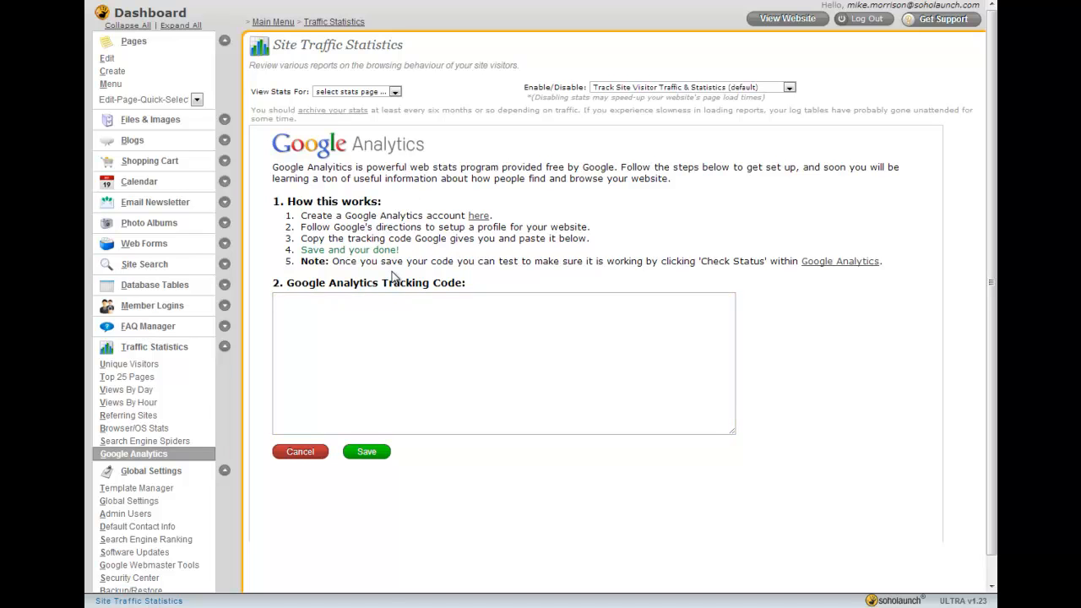
{"action": "left_click", "coordinate": [224, 346]}
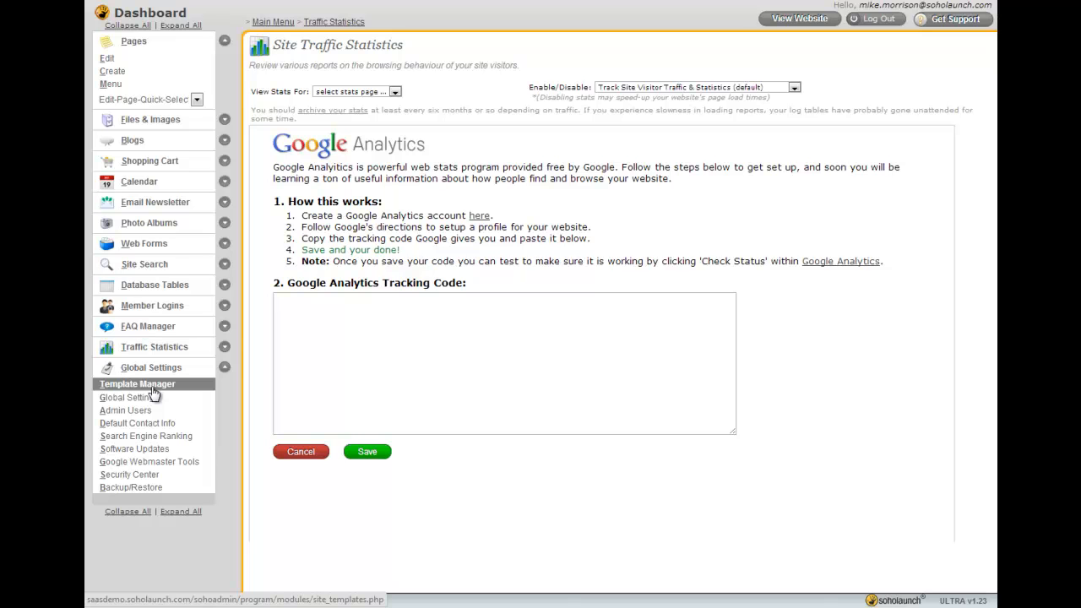
Open the Google Webmaster Tools page under Global Settings and look over the site verification upload
{"action": "left_click", "coordinate": [224, 346]}
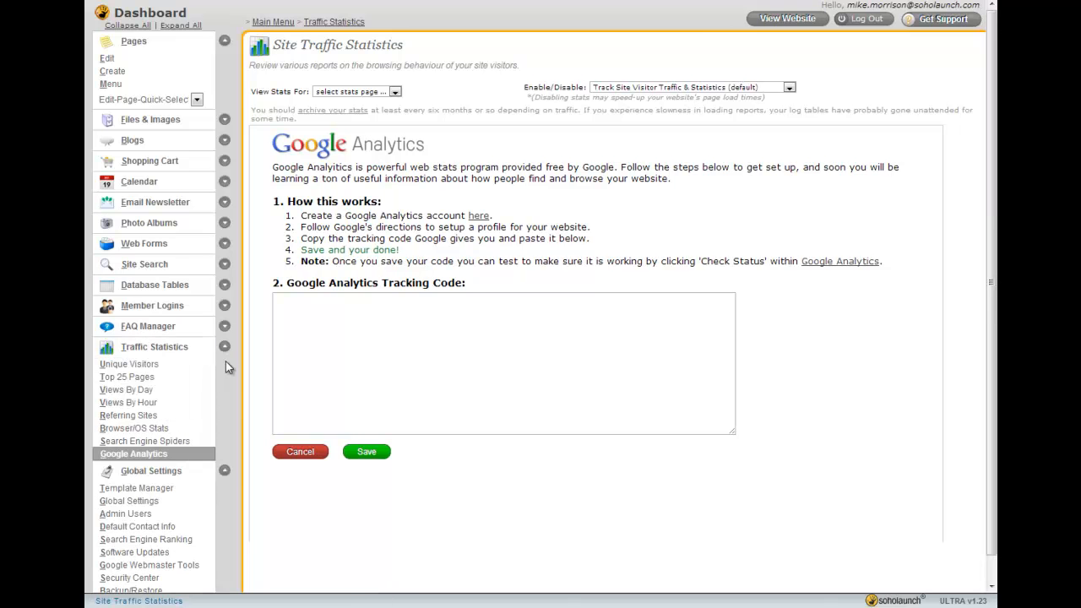
{"action": "scroll", "coordinate": [253, 393], "scroll_direction": "down", "scroll_amount": 1}
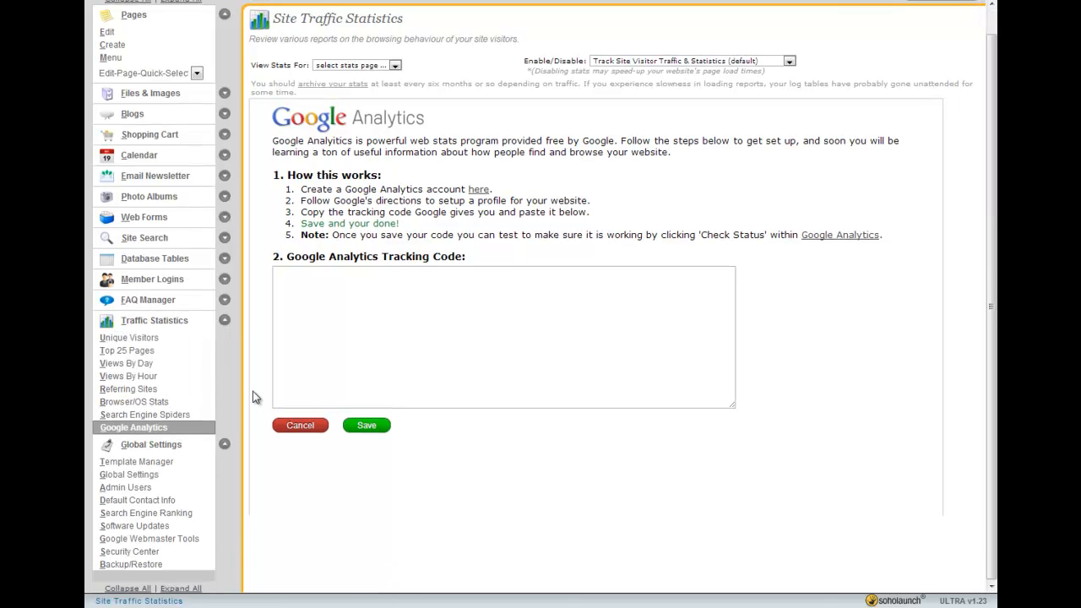
{"action": "left_click", "coordinate": [191, 540]}
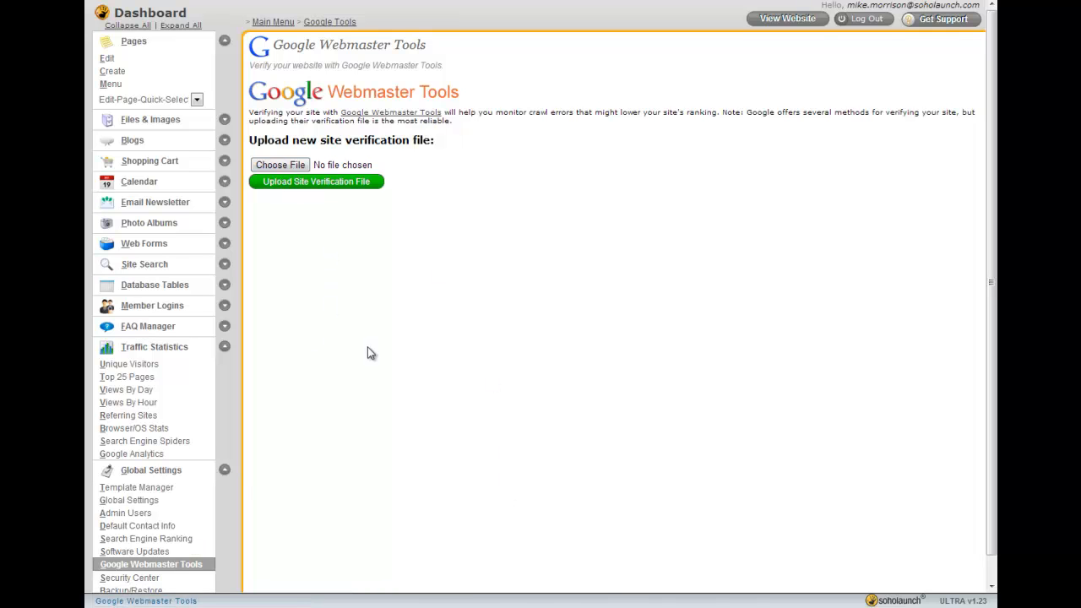
{"action": "scroll", "coordinate": [557, 426], "scroll_direction": "down", "scroll_amount": 1}
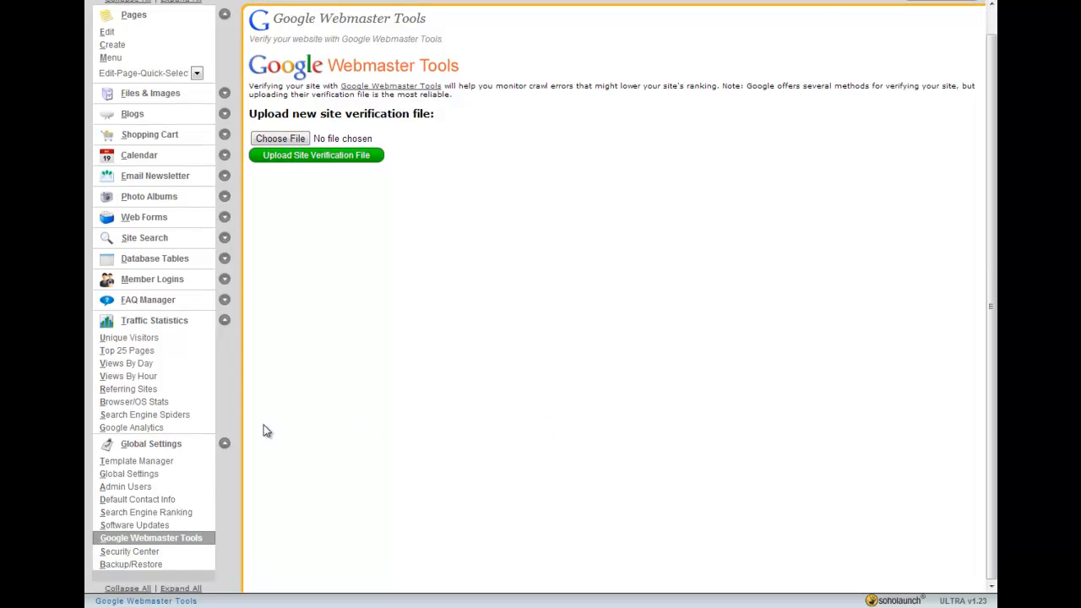
{"action": "scroll", "coordinate": [298, 476], "scroll_direction": "up", "scroll_amount": 1}
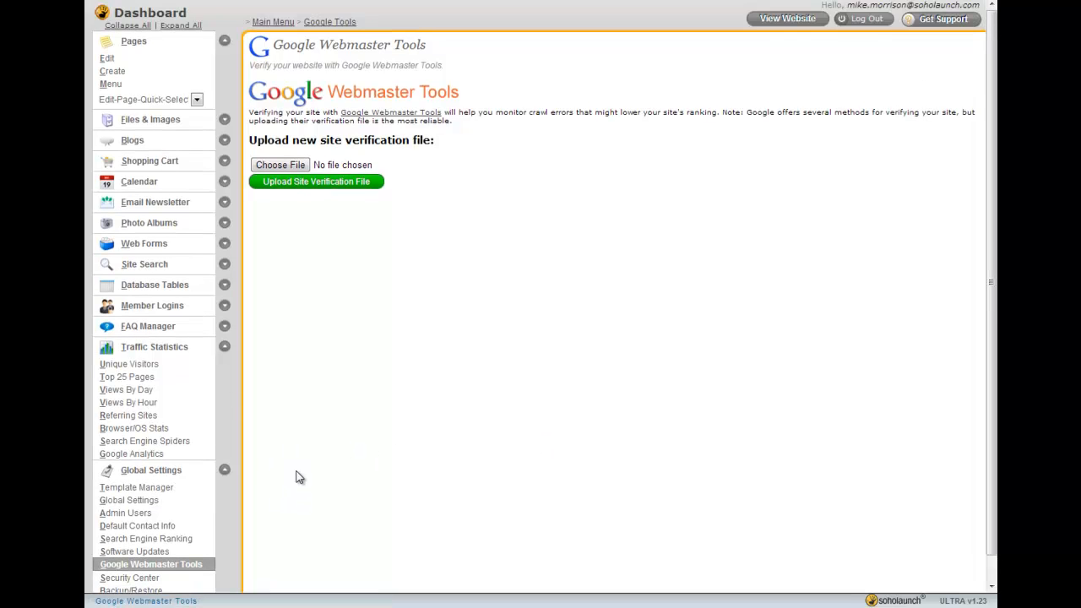
Open the Home page in the page editor and add a text box reading "test text" to the top content zone
{"action": "left_click", "coordinate": [130, 61]}
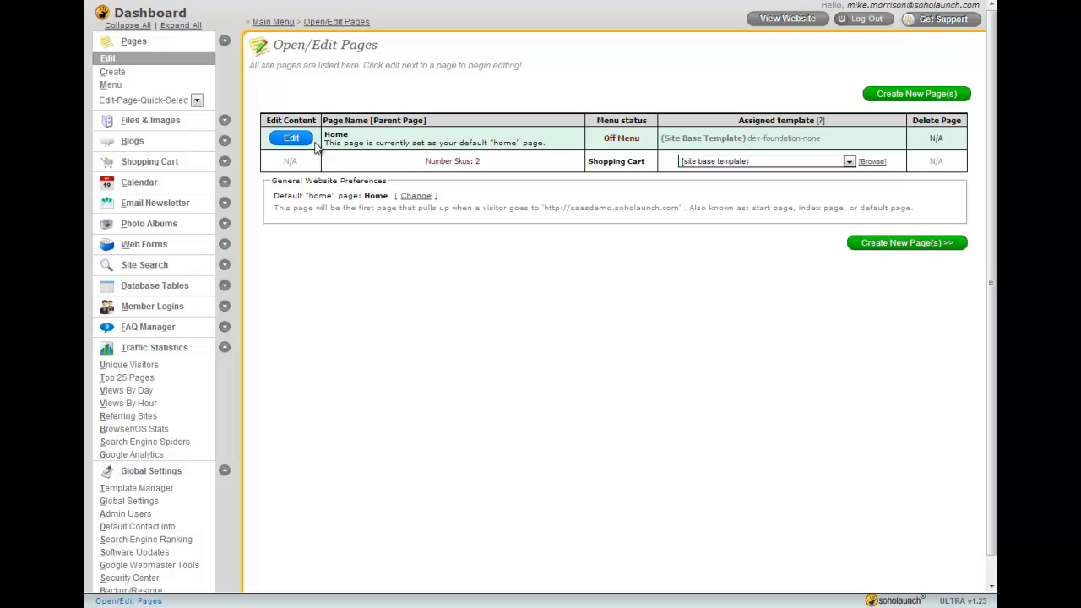
{"action": "left_click", "coordinate": [292, 142]}
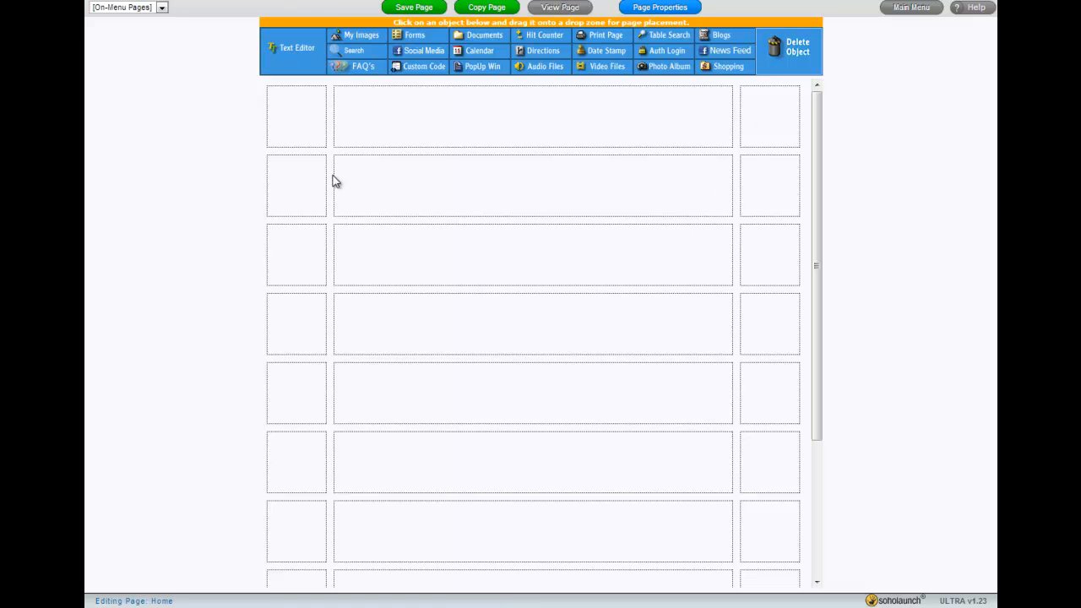
{"action": "left_click_drag", "start_coordinate": [285, 51], "coordinate": [473, 115]}
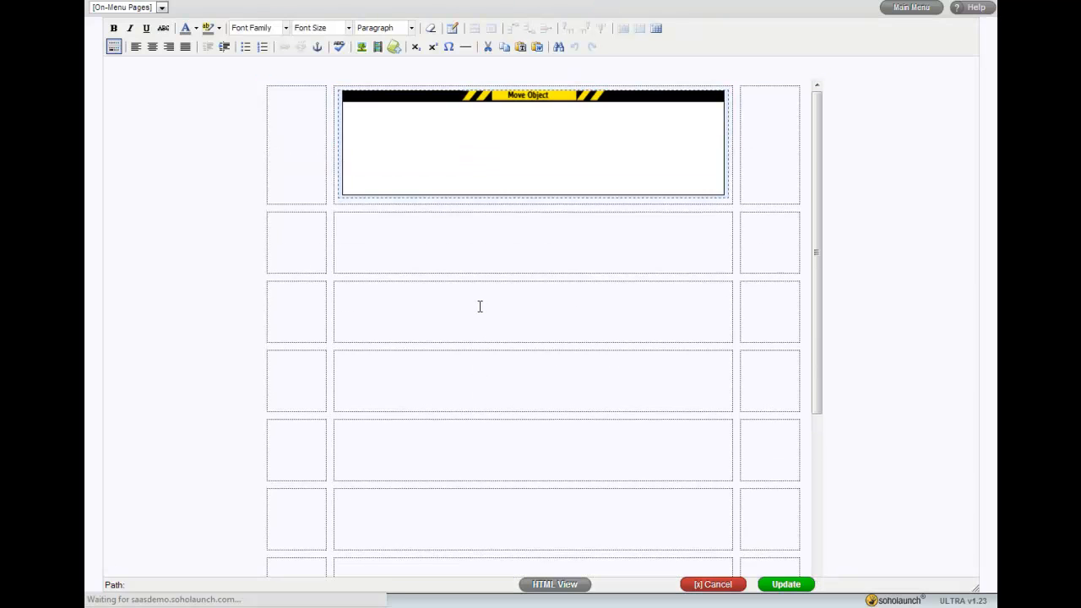
{"action": "type", "text": "test text"}
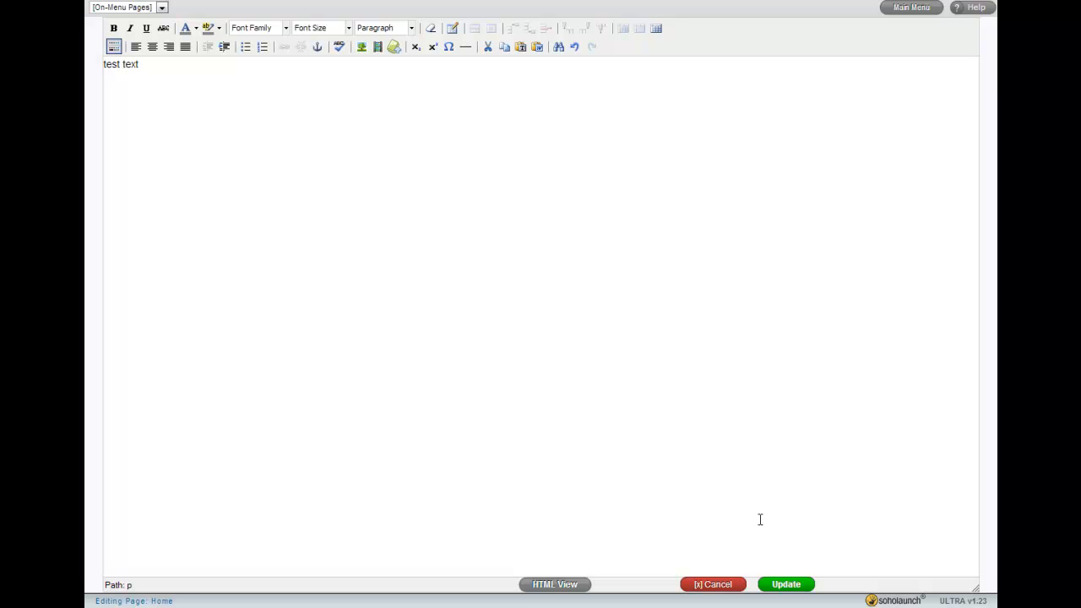
{"action": "left_click", "coordinate": [786, 584]}
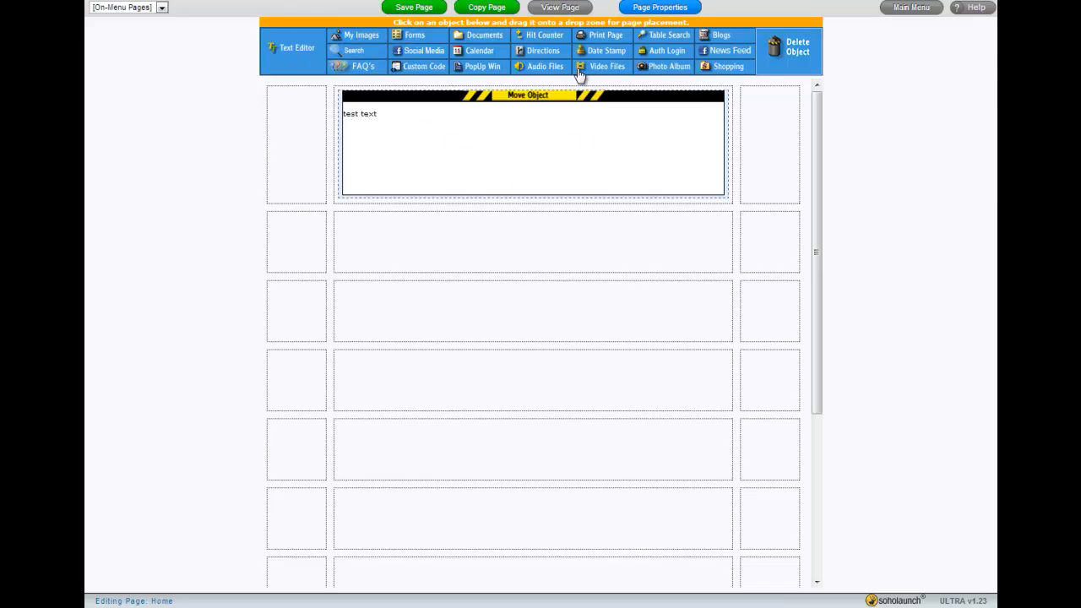
Place a Soholaunch Men's T-Shirt shopping item in the row below the text box
{"action": "left_click_drag", "start_coordinate": [726, 69], "coordinate": [571, 244]}
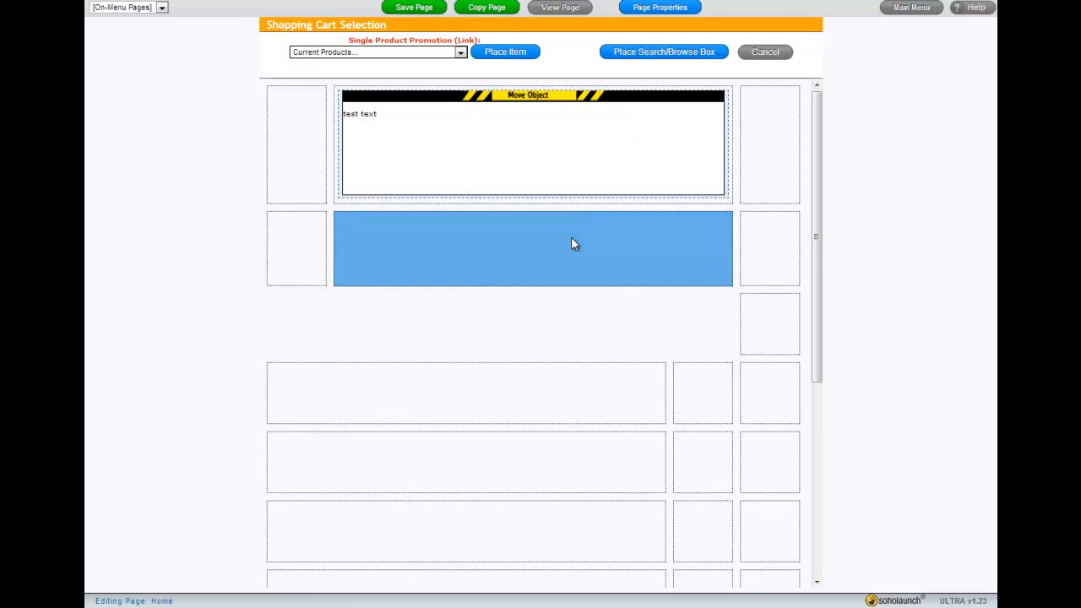
{"action": "left_click", "coordinate": [418, 52]}
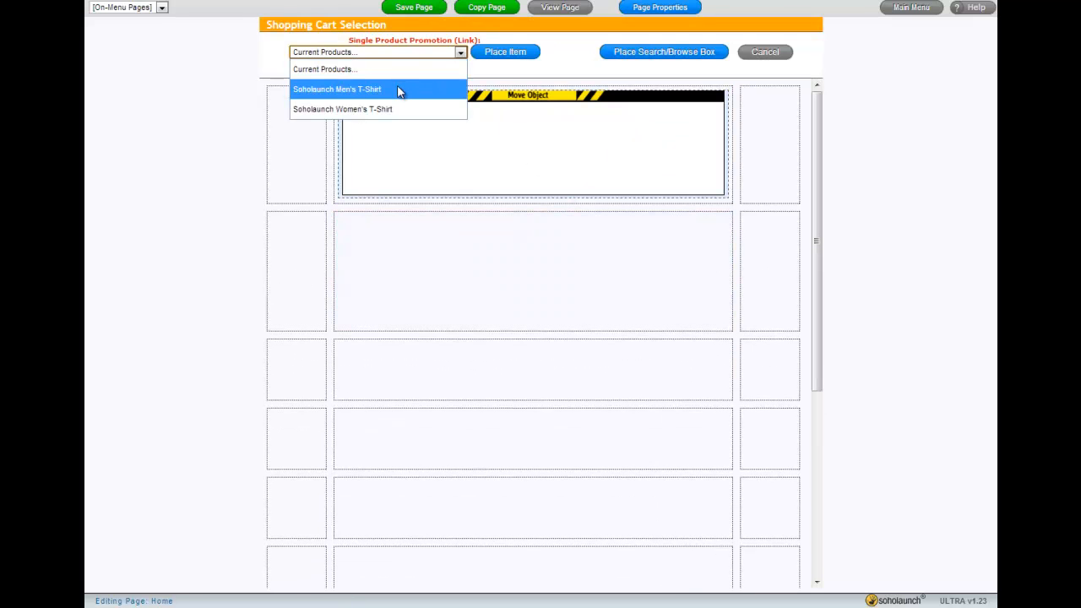
{"action": "left_click", "coordinate": [399, 90]}
{"action": "left_click", "coordinate": [512, 51]}
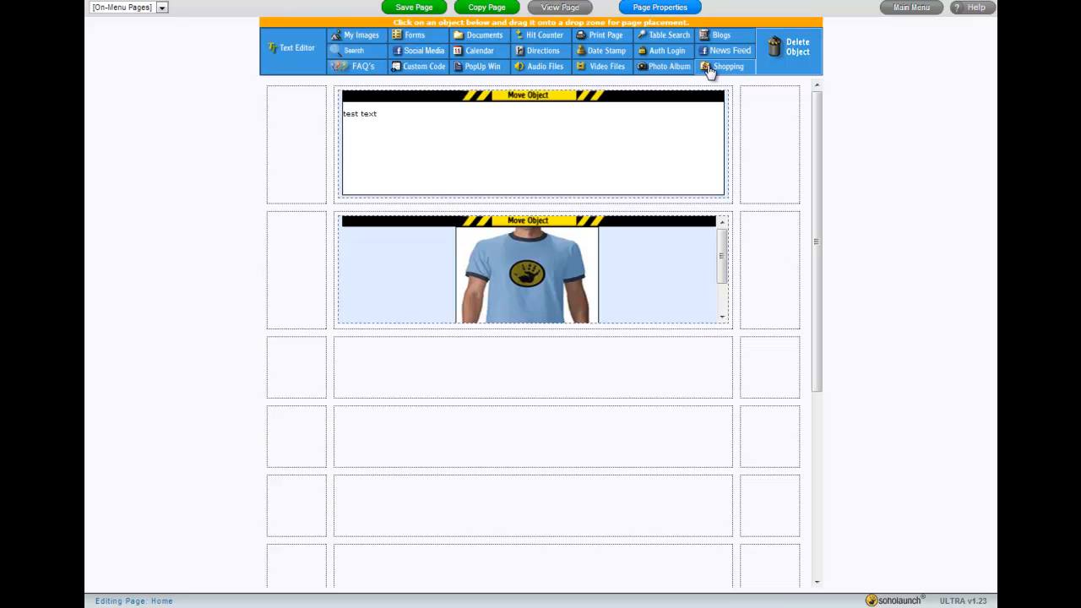
Place a Soholaunch Women's T-Shirt shopping item in the right column of the same row
{"action": "left_click_drag", "start_coordinate": [718, 72], "coordinate": [771, 263]}
{"action": "left_click", "coordinate": [460, 52]}
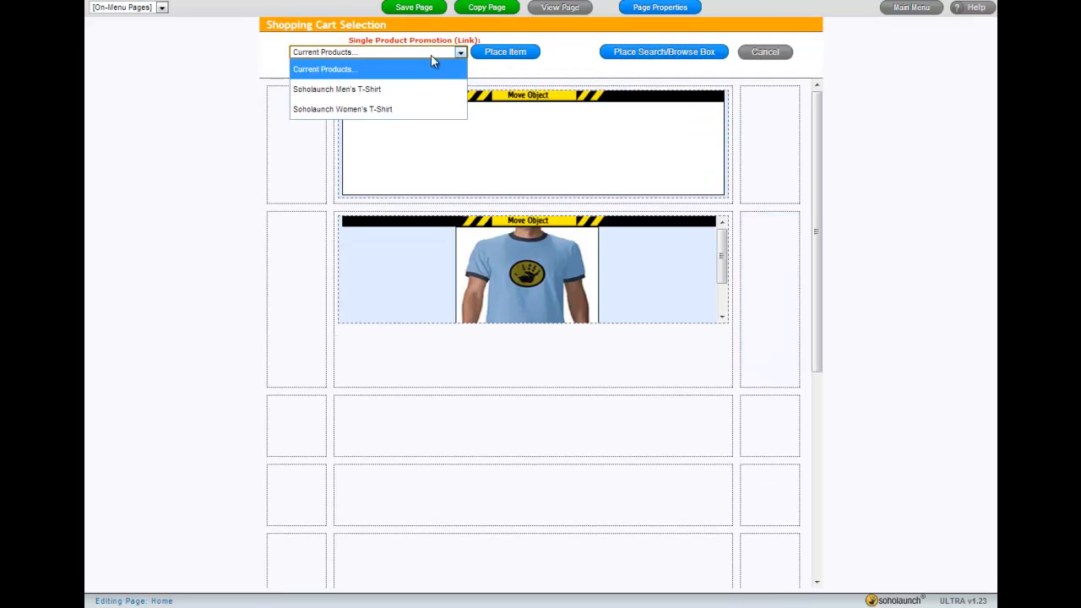
{"action": "left_click", "coordinate": [410, 105]}
{"action": "left_click", "coordinate": [506, 53]}
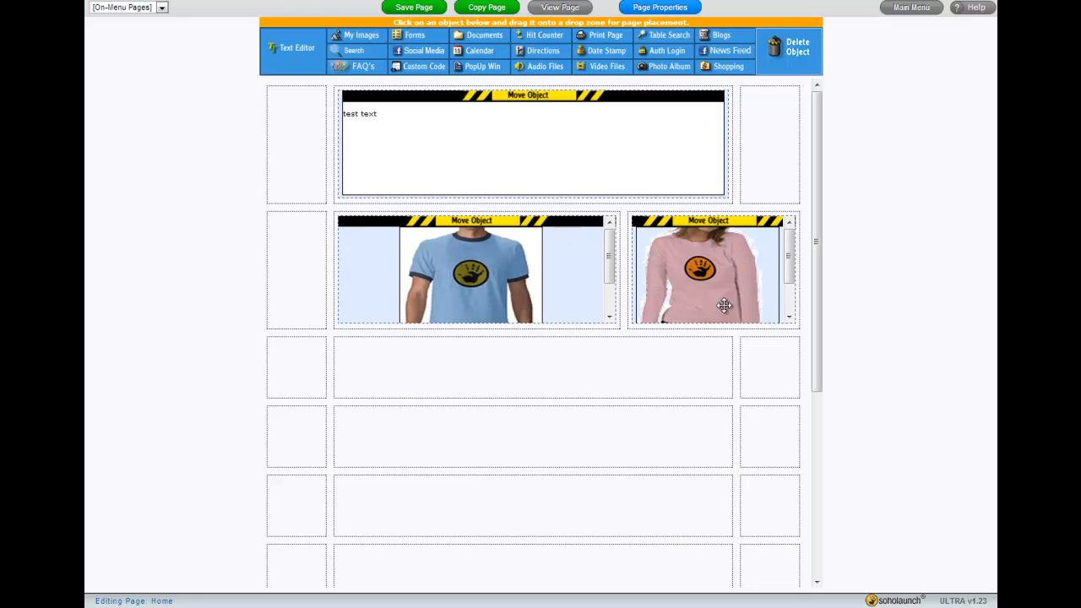
Place another Soholaunch Men's T-Shirt shopping item in the left column of that row
{"action": "left_click_drag", "start_coordinate": [722, 72], "coordinate": [304, 258]}
{"action": "left_click", "coordinate": [366, 52]}
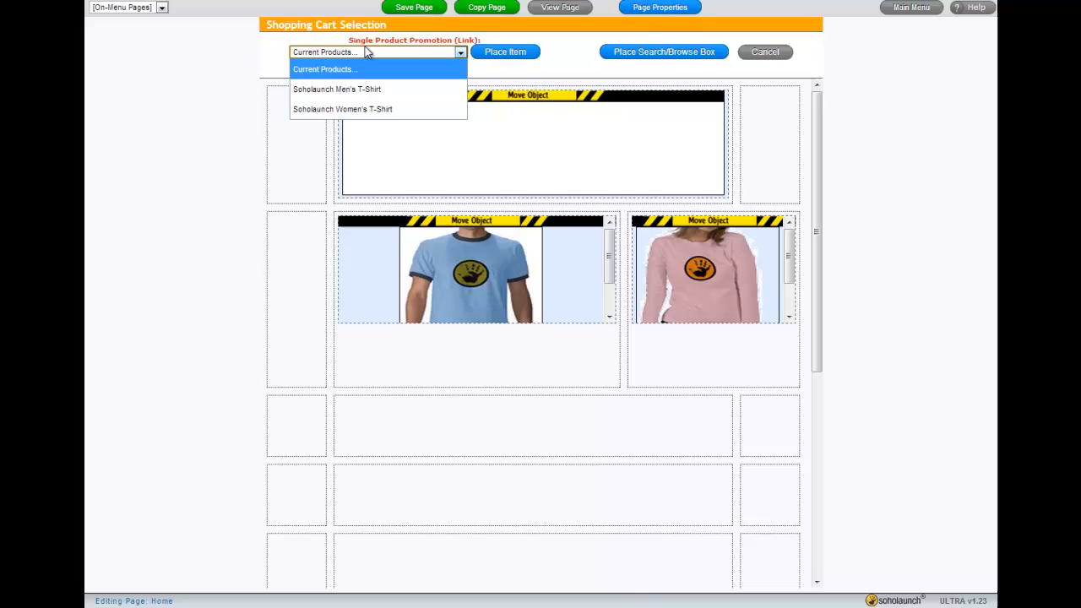
{"action": "left_click", "coordinate": [355, 90]}
{"action": "left_click", "coordinate": [505, 53]}
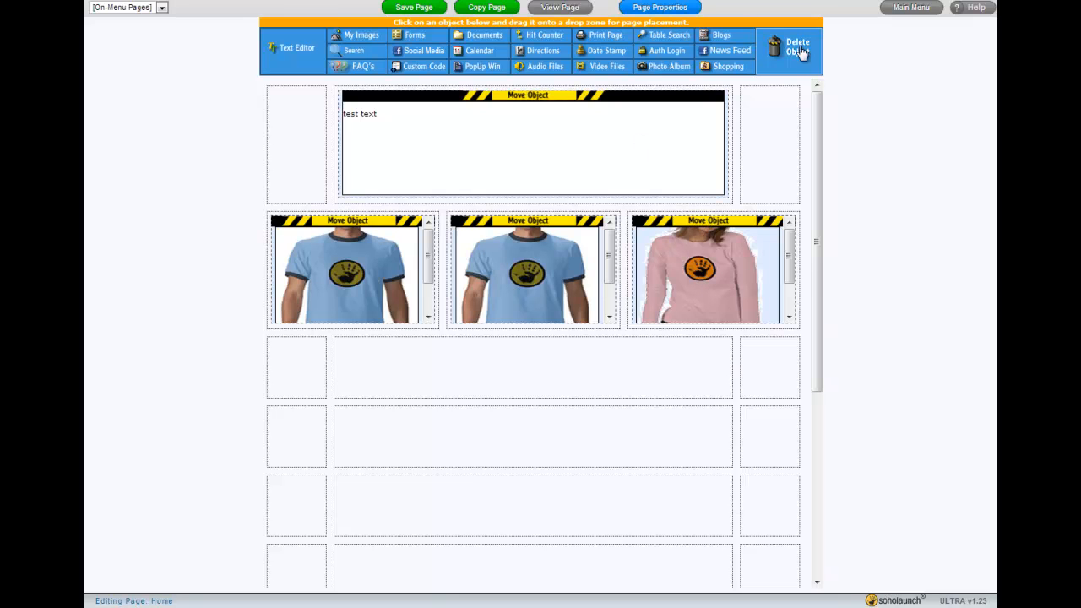
Delete all three T-shirt shopping items from the page
{"action": "left_click_drag", "start_coordinate": [798, 50], "coordinate": [706, 253]}
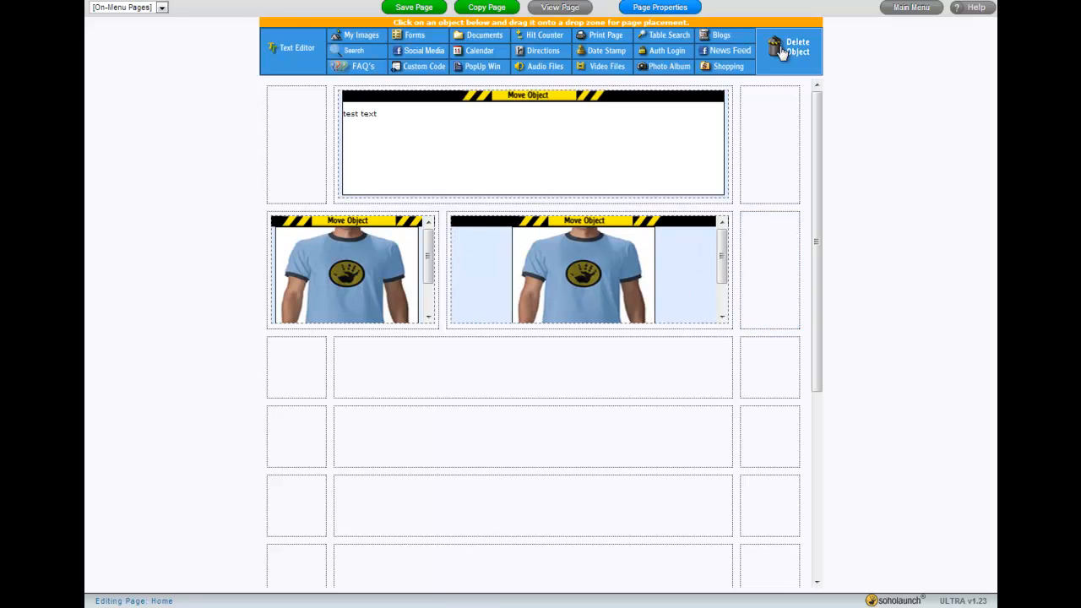
{"action": "left_click_drag", "start_coordinate": [769, 71], "coordinate": [317, 296]}
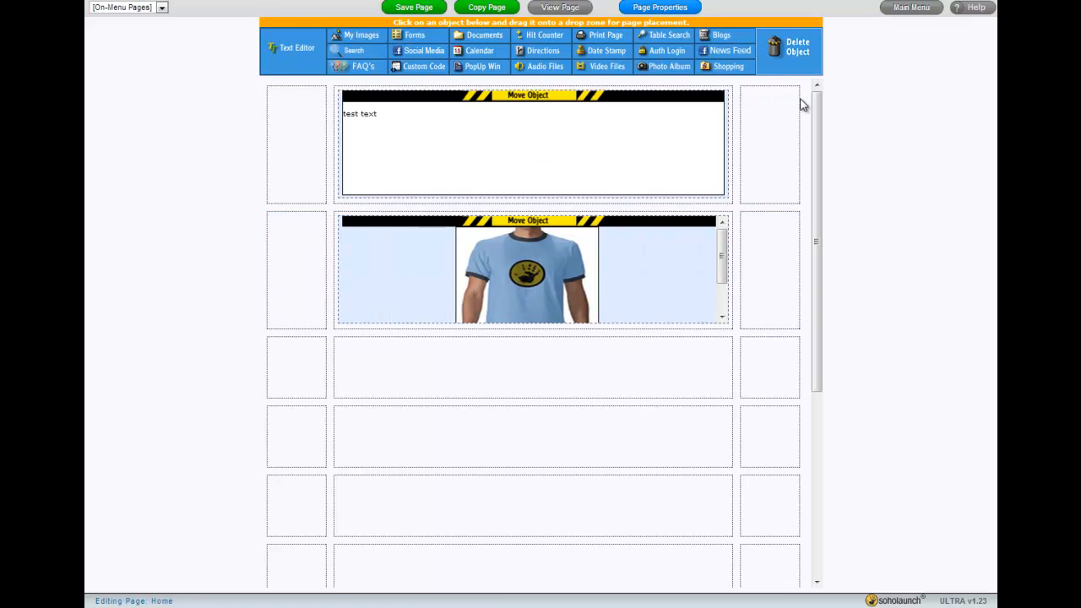
{"action": "left_click_drag", "start_coordinate": [777, 73], "coordinate": [522, 247]}
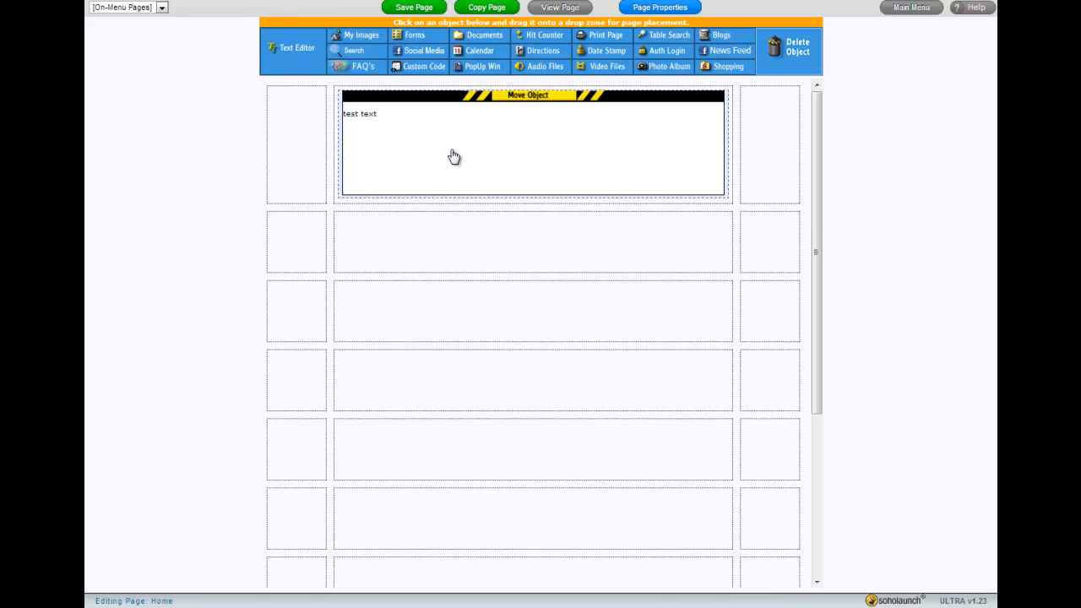
Reopen the text box in the text editor and close it again without changes
{"action": "double_click", "coordinate": [513, 150]}
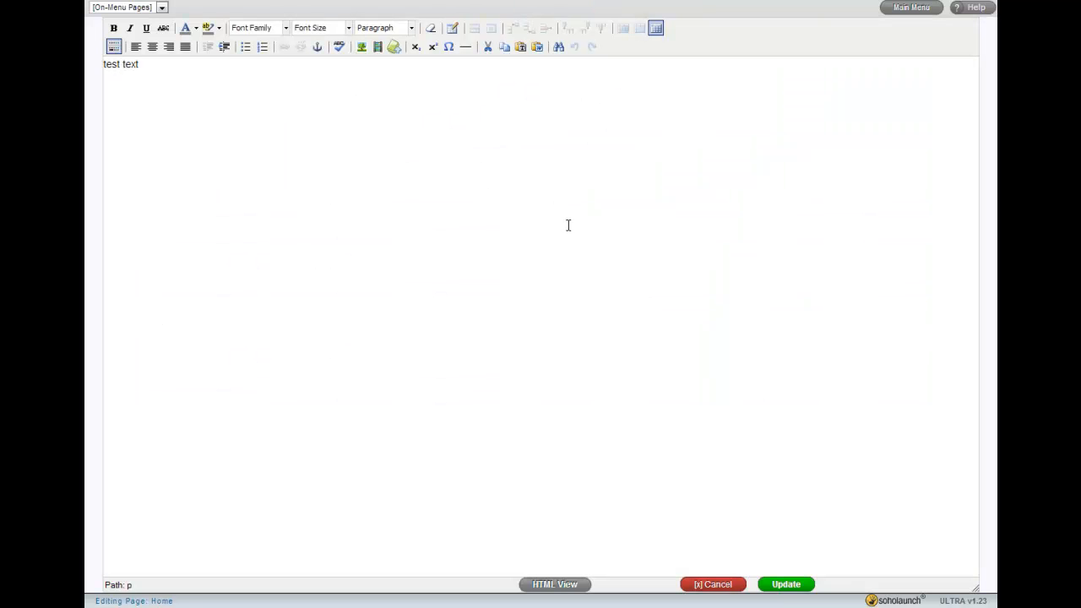
{"action": "left_click", "coordinate": [801, 584]}
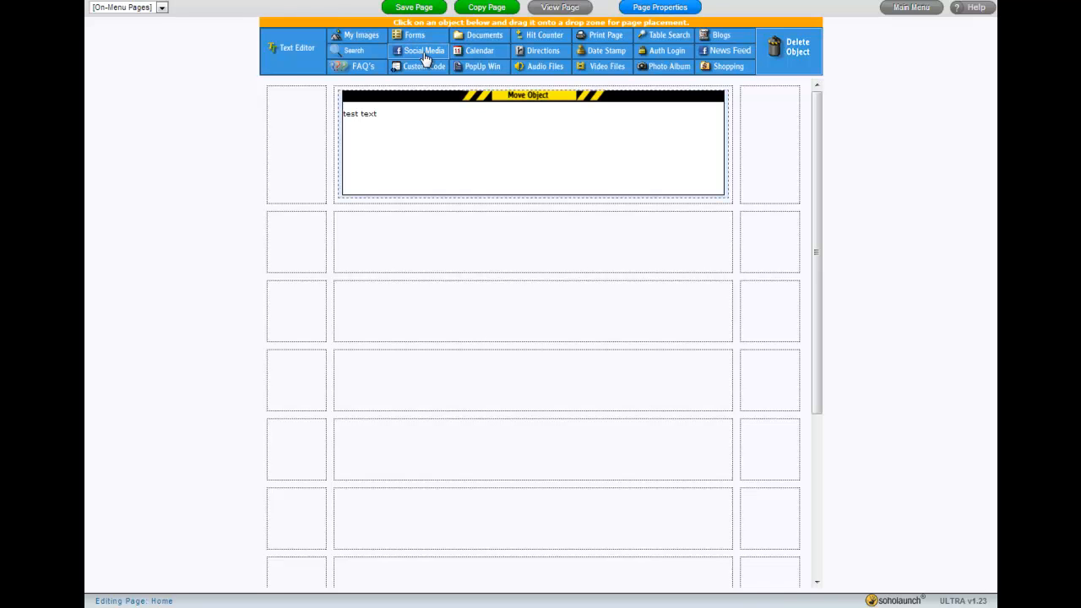
Place Facebook, Twitter, StumbleUpon and Google+ social media icons in the row below the text box
{"action": "left_click_drag", "start_coordinate": [414, 58], "coordinate": [483, 254]}
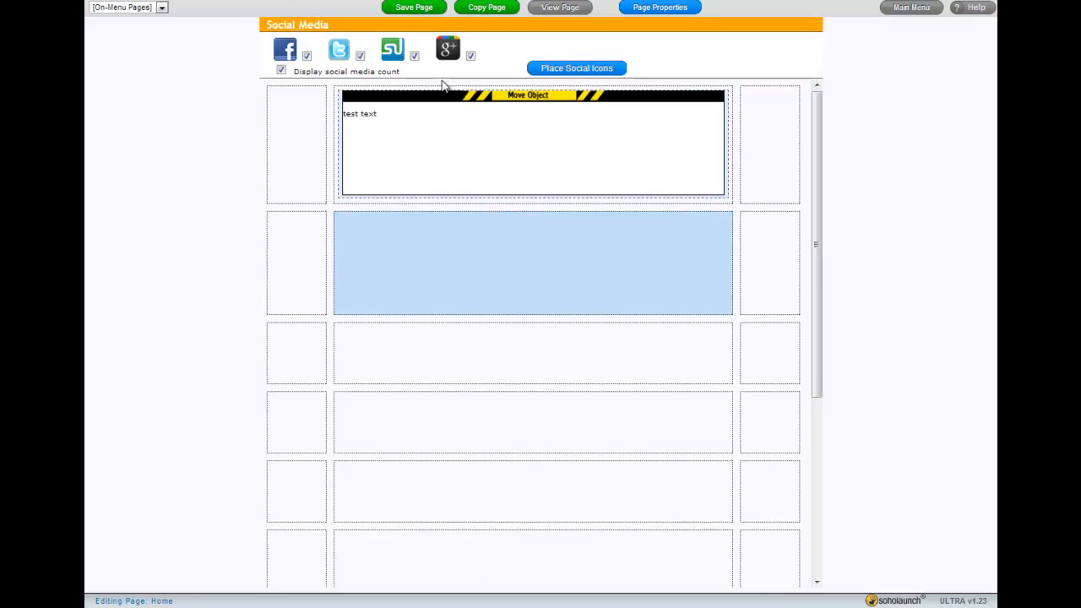
{"action": "left_click", "coordinate": [559, 70]}
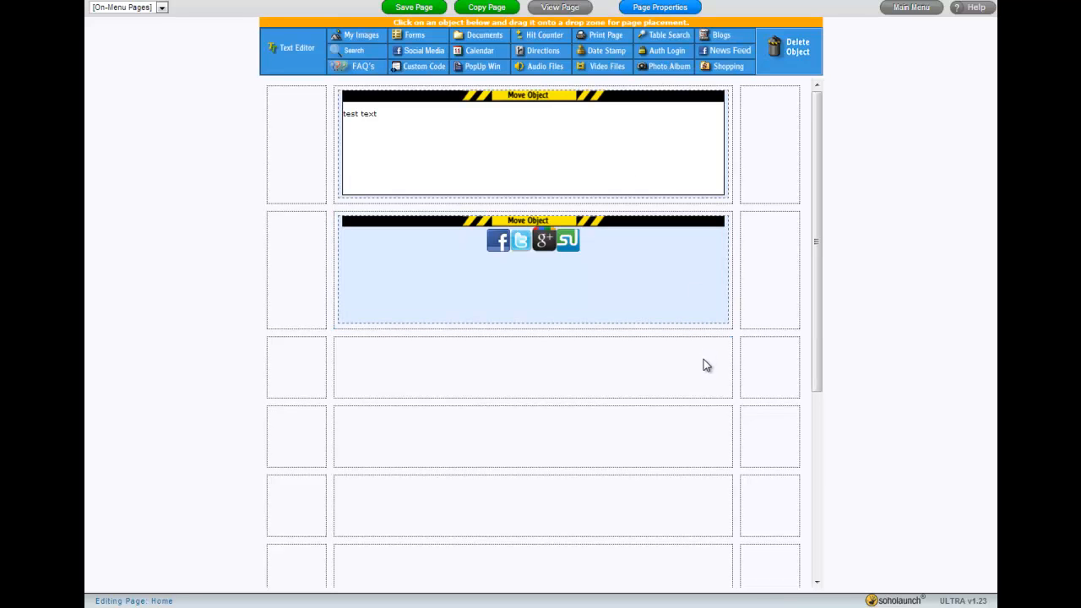
Add a Twitter Feed news feed object in the next row down
{"action": "left_click_drag", "start_coordinate": [724, 53], "coordinate": [651, 352]}
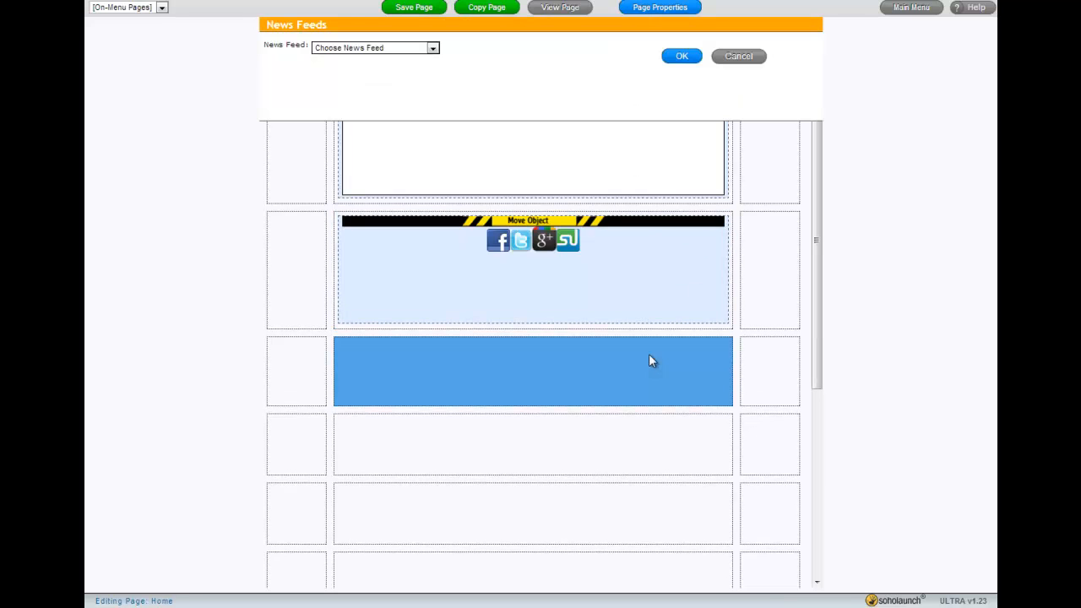
{"action": "left_click", "coordinate": [371, 48]}
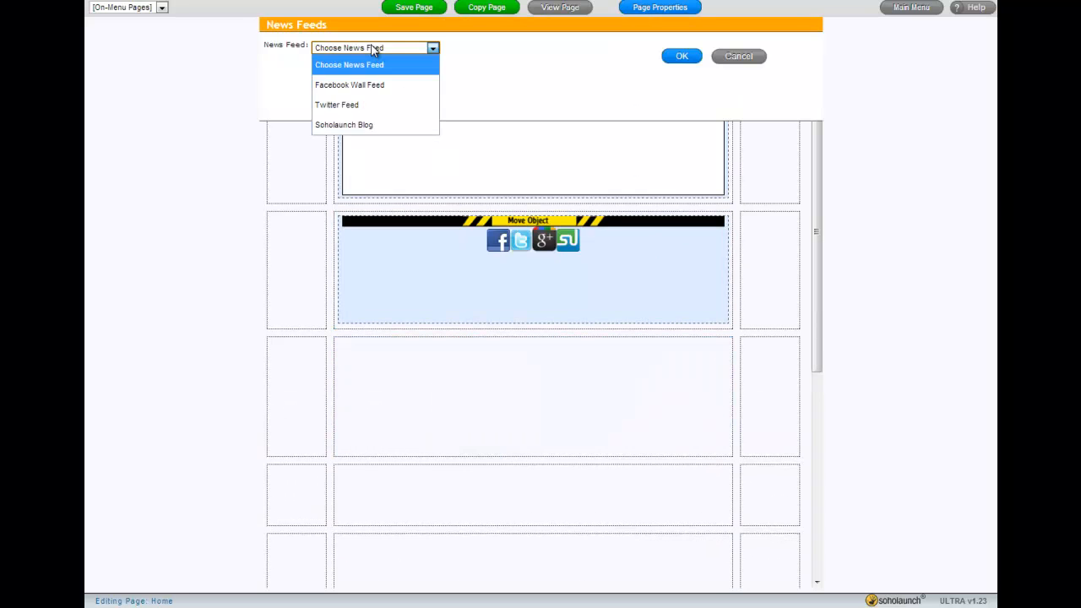
{"action": "left_click", "coordinate": [371, 104]}
{"action": "left_click", "coordinate": [684, 79]}
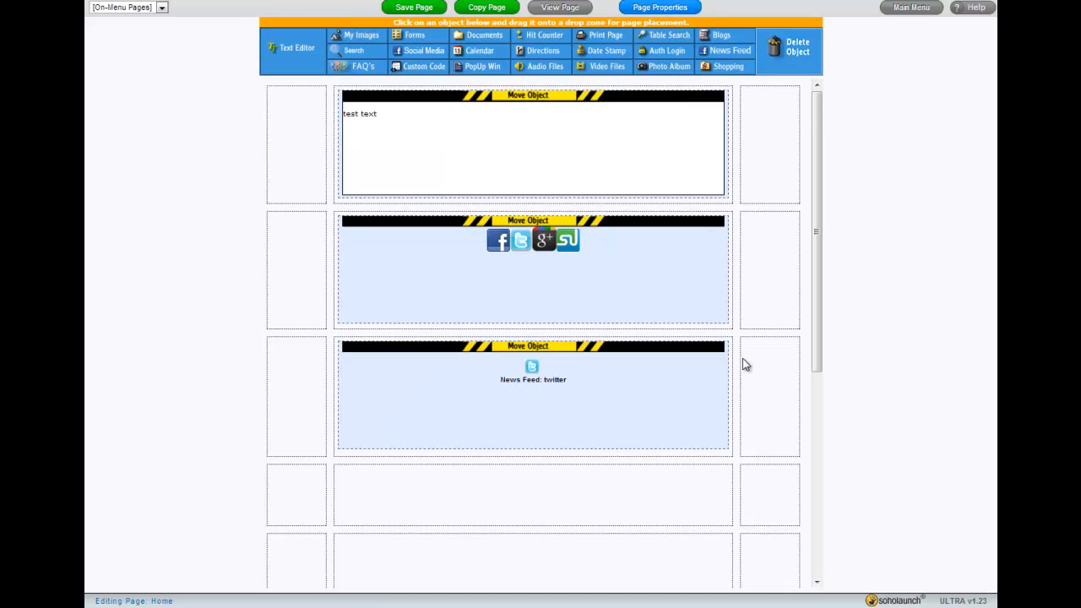
Delete the Twitter news feed and social media icon objects from the page
{"action": "left_click_drag", "start_coordinate": [795, 63], "coordinate": [601, 375]}
{"action": "left_click_drag", "start_coordinate": [720, 138], "coordinate": [610, 292]}
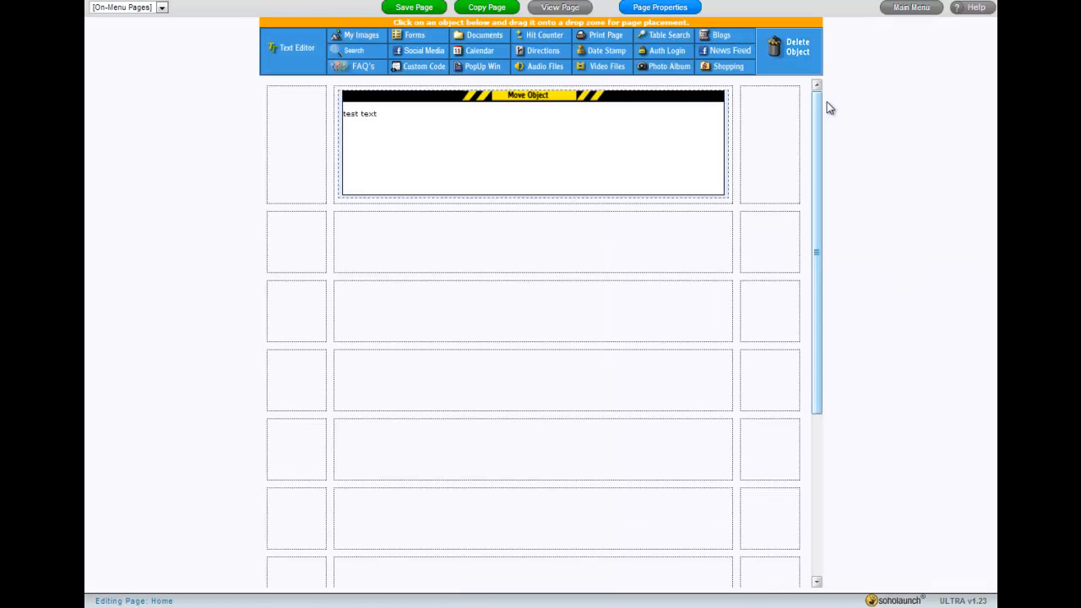
Return to the main dashboard and look over the visitor traffic summary and recently edited pages
{"action": "left_click", "coordinate": [910, 10]}
{"action": "left_click", "coordinate": [557, 328]}
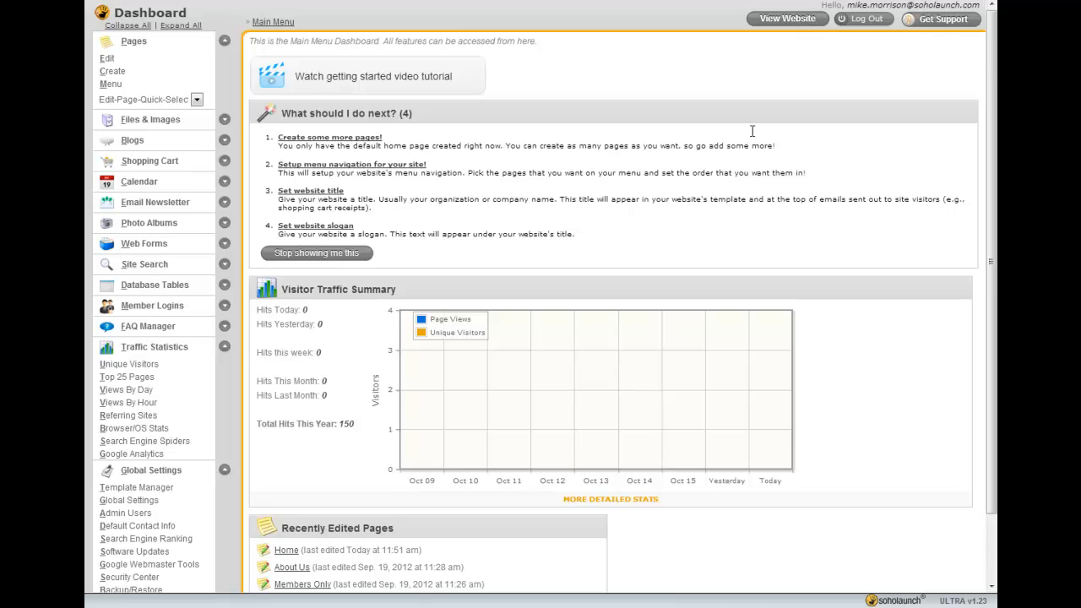
{"action": "scroll", "coordinate": [261, 309], "scroll_direction": "down", "scroll_amount": 2}
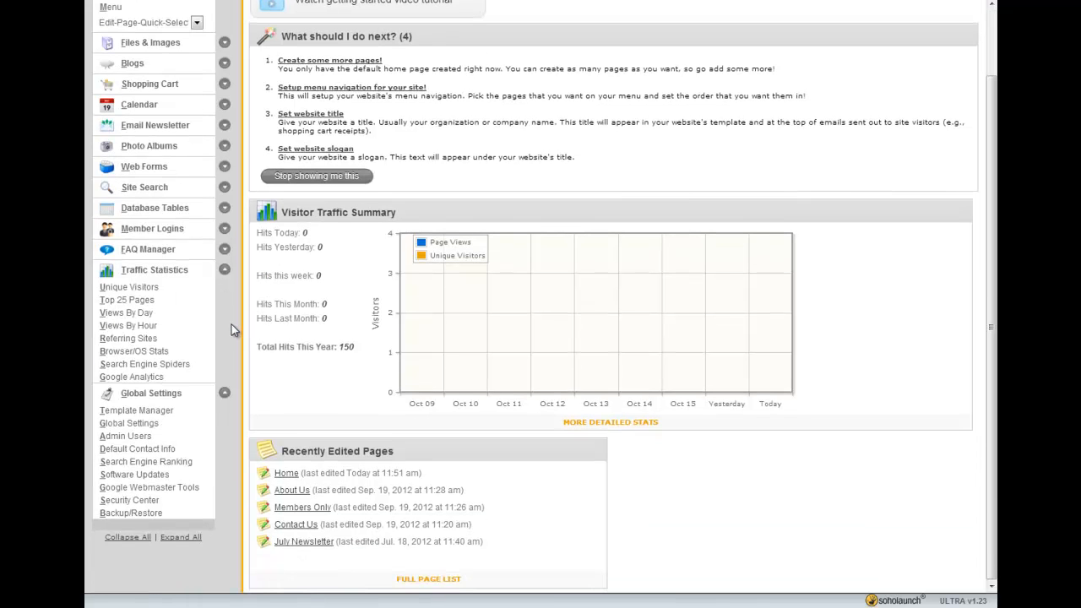
Create a site backup titled "Scared Im about to break something" from the Backup/Restore page
{"action": "left_click", "coordinate": [133, 513]}
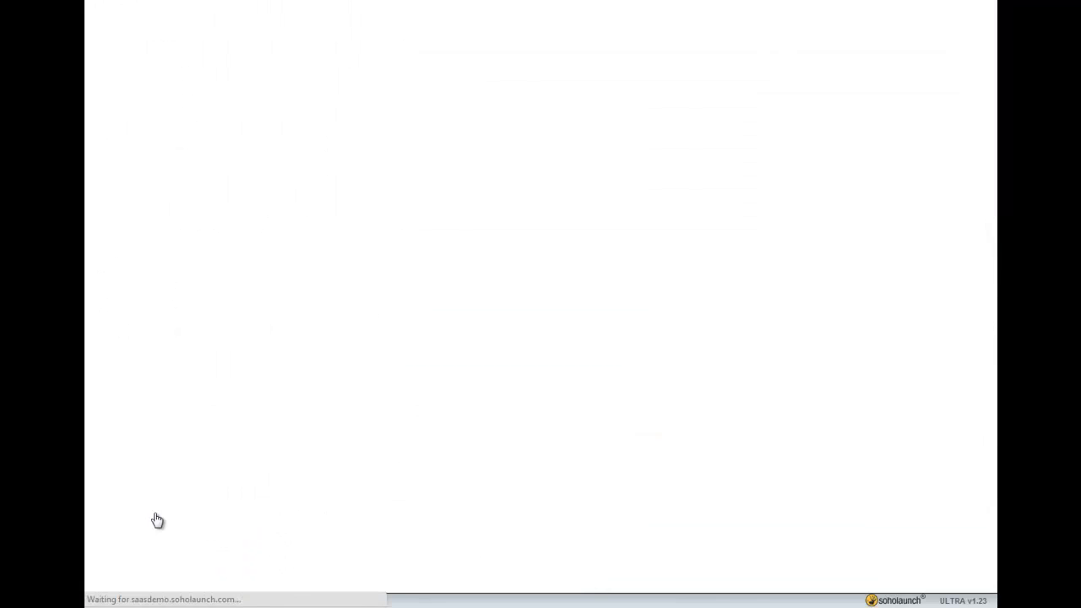
{"action": "left_click", "coordinate": [406, 150]}
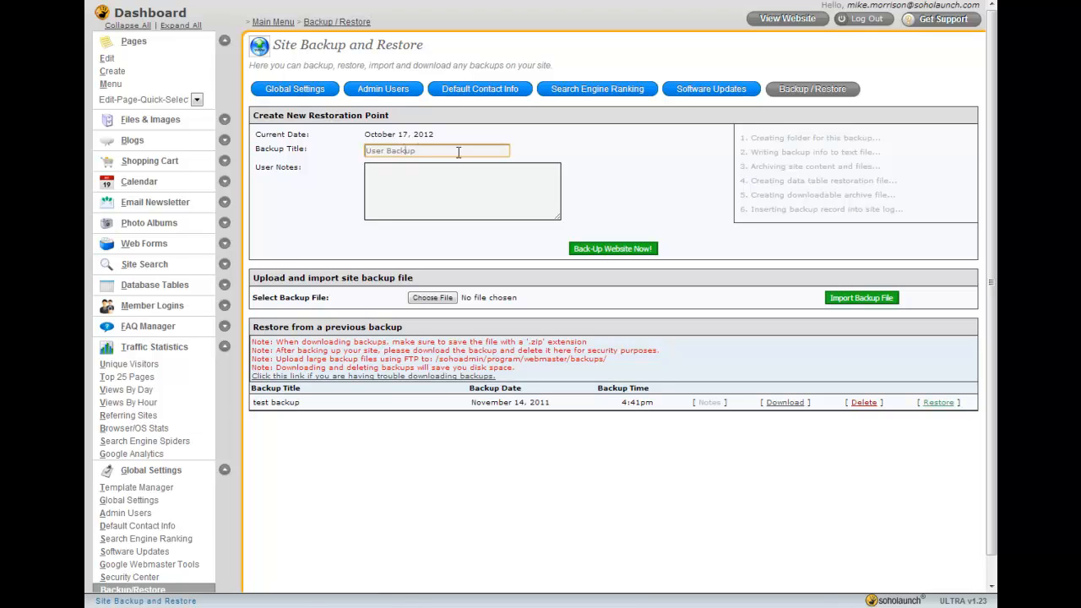
{"action": "type", "text": "C"}
{"action": "type", "text": "Scared Im about to"}
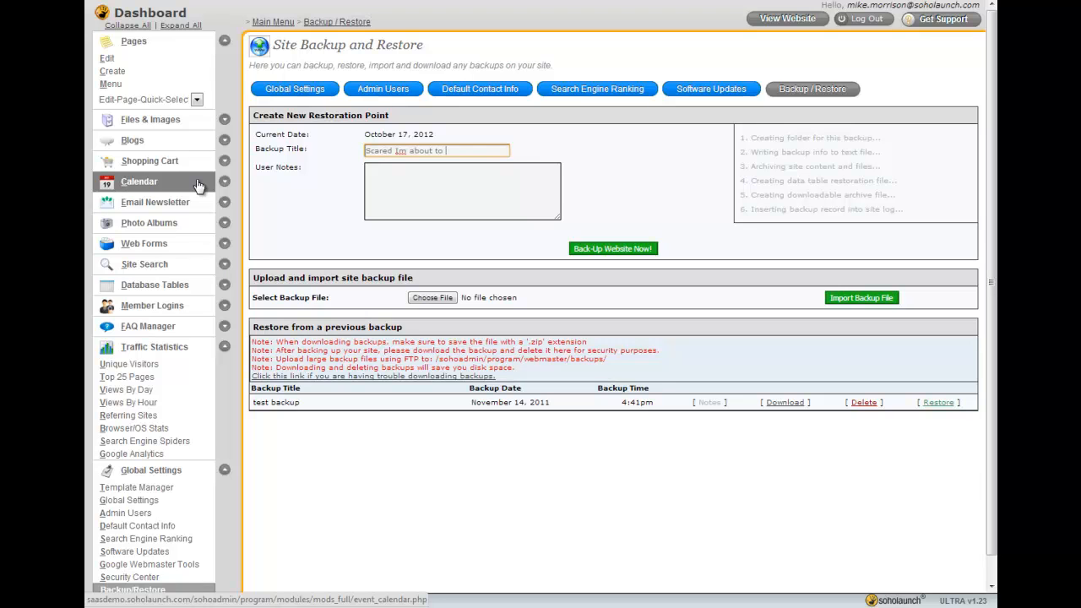
{"action": "type", "text": " break something"}
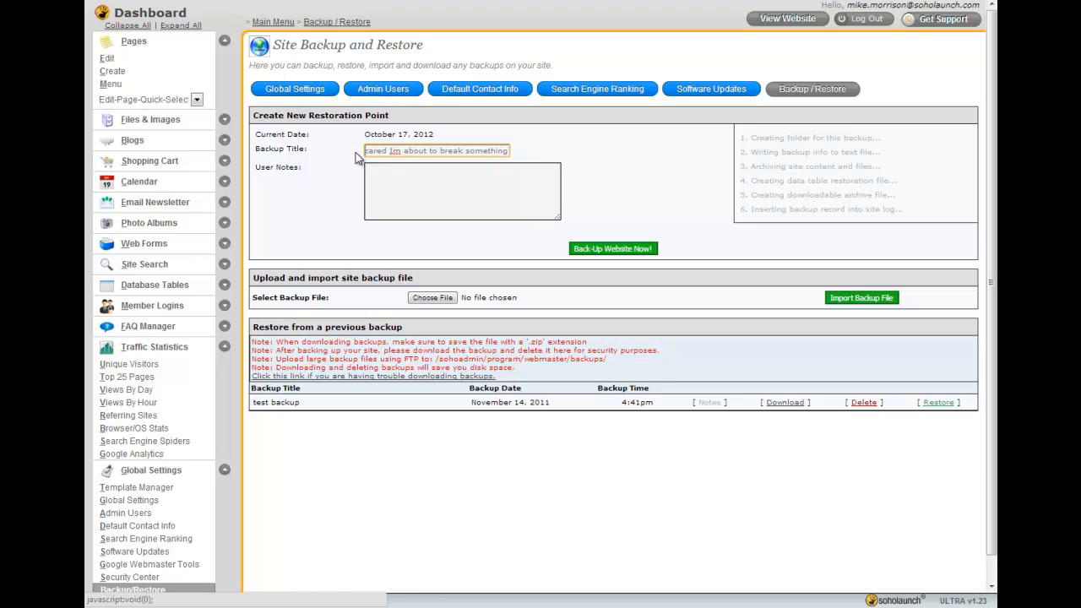
{"action": "left_click", "coordinate": [592, 249]}
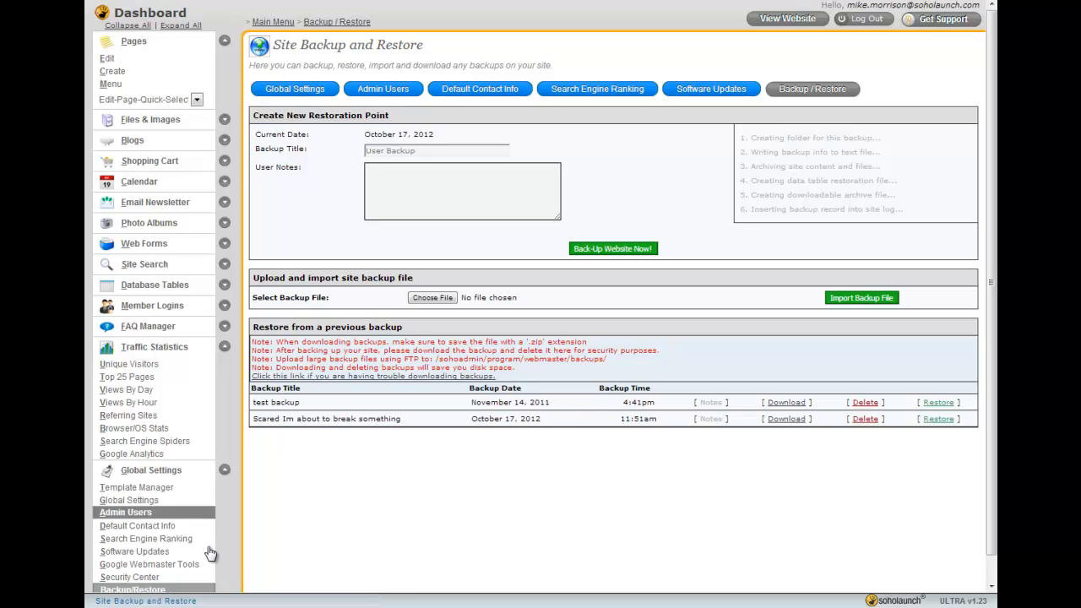
Open the Template Manager and look over the selected site template preview
{"action": "left_click", "coordinate": [152, 488]}
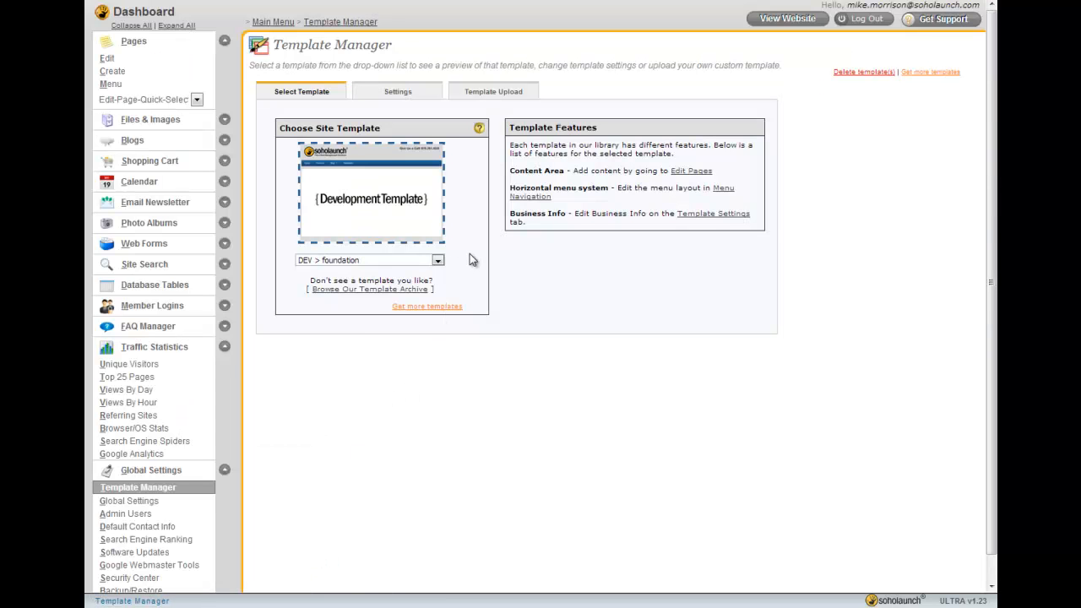
{"action": "double_click", "coordinate": [469, 253]}
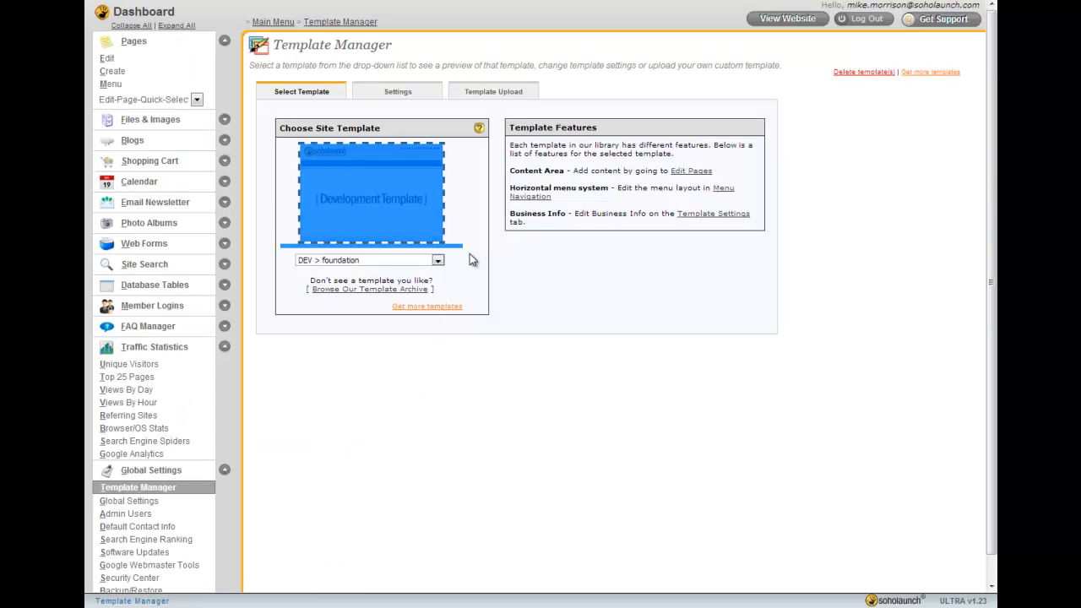
{"action": "left_click", "coordinate": [487, 273]}
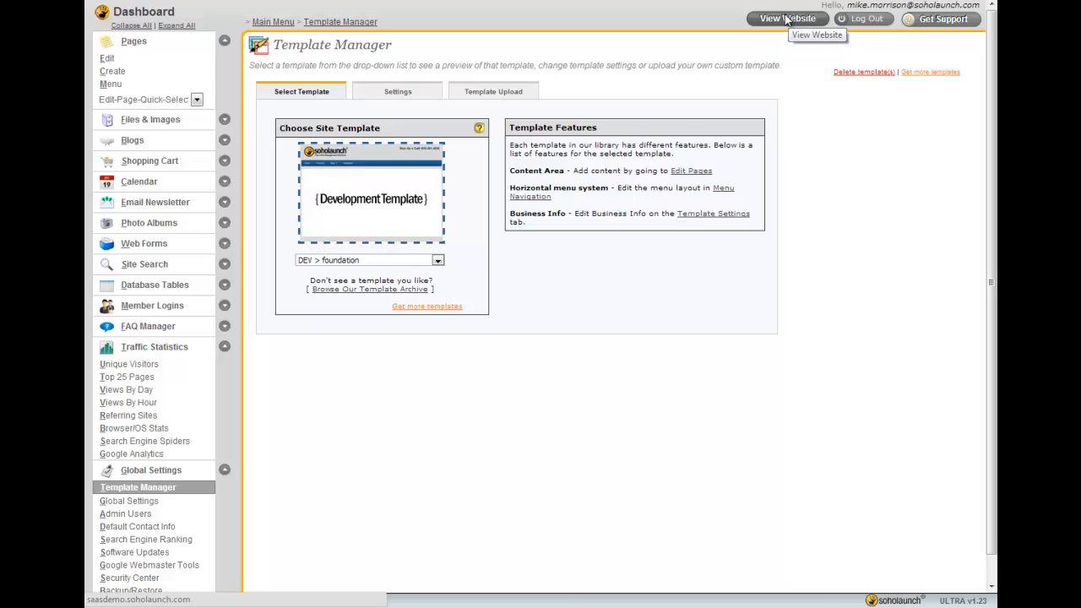
Open the Home page for editing and place a Shopping promotion for the Soholaunch Men's T-Shirt in the second row
{"action": "left_click", "coordinate": [114, 64]}
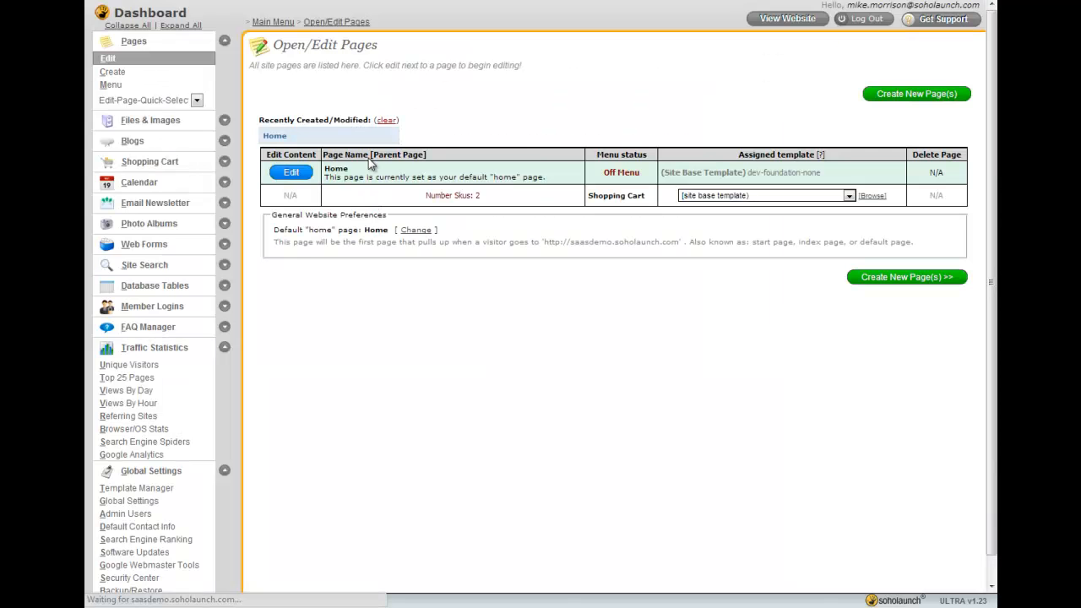
{"action": "left_click", "coordinate": [289, 177]}
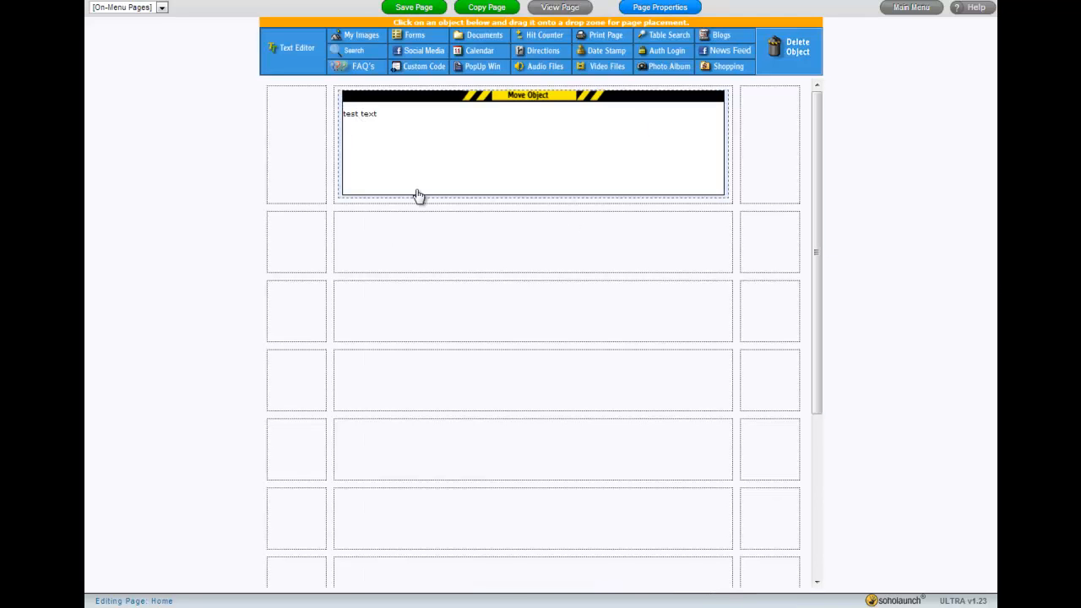
{"action": "left_click_drag", "start_coordinate": [726, 66], "coordinate": [342, 240]}
{"action": "left_click", "coordinate": [397, 53]}
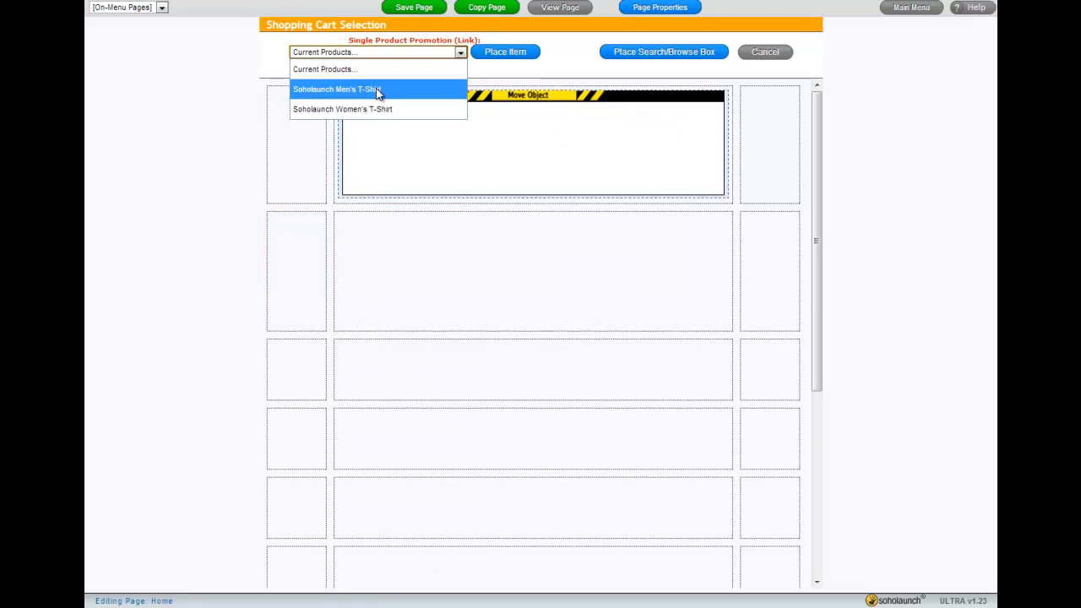
{"action": "left_click", "coordinate": [377, 89]}
{"action": "left_click", "coordinate": [507, 53]}
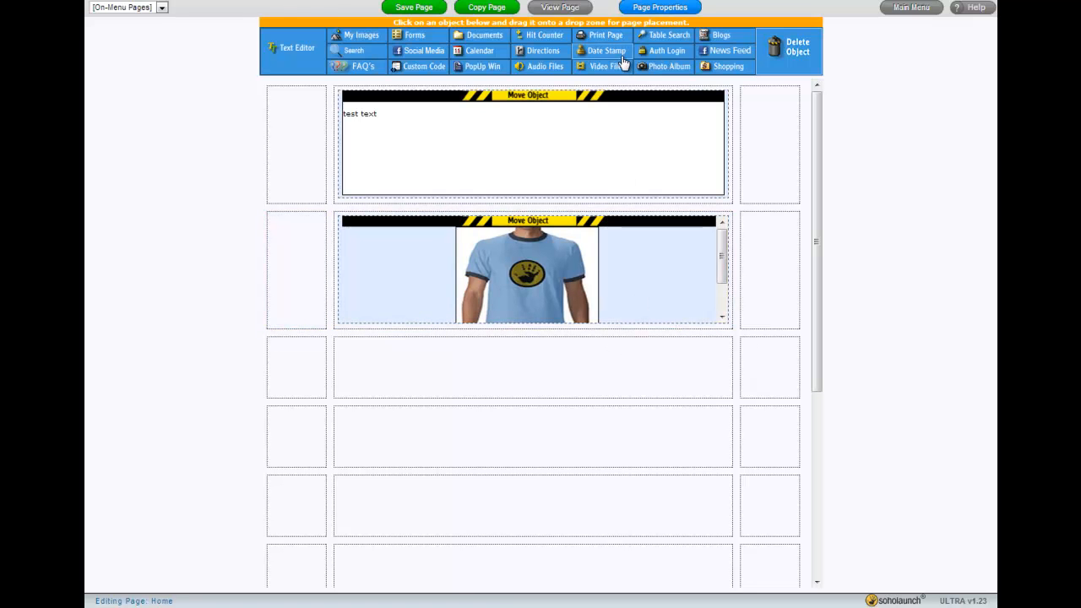
Add a Calendar object showing This Month in the third row
{"action": "left_click_drag", "start_coordinate": [478, 53], "coordinate": [405, 386]}
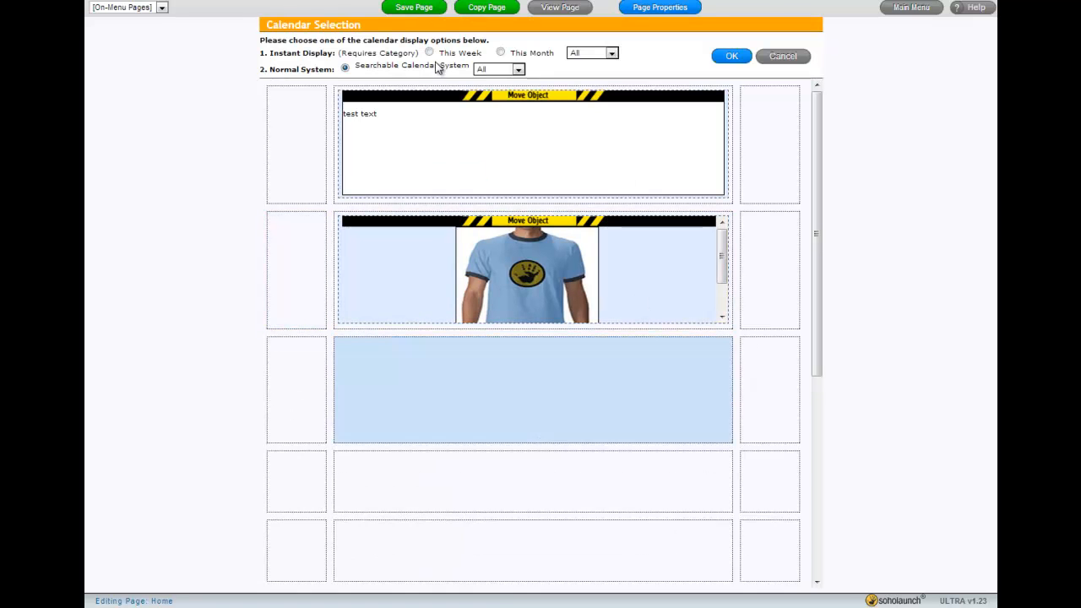
{"action": "left_click", "coordinate": [501, 53]}
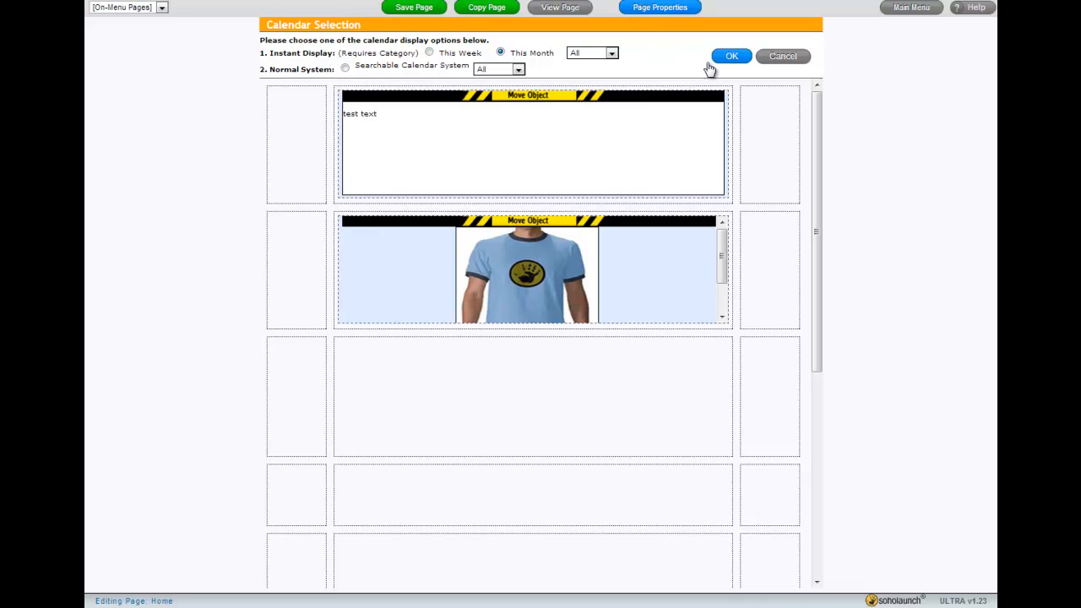
{"action": "left_click", "coordinate": [731, 56]}
Save the Home page and confirm saving the changes
{"action": "left_click", "coordinate": [414, 8]}
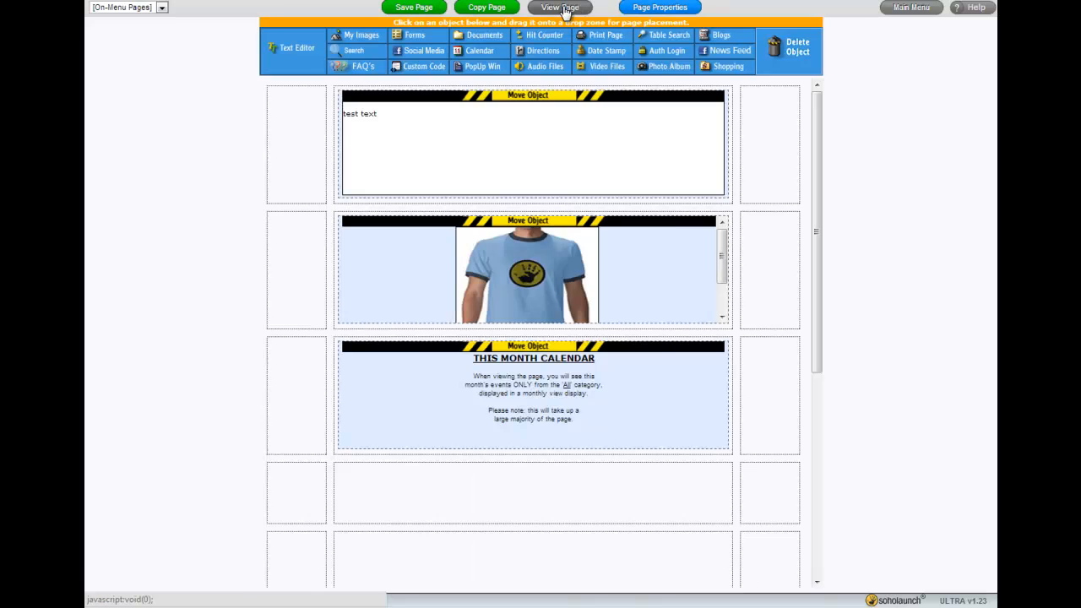
{"action": "left_click", "coordinate": [563, 8]}
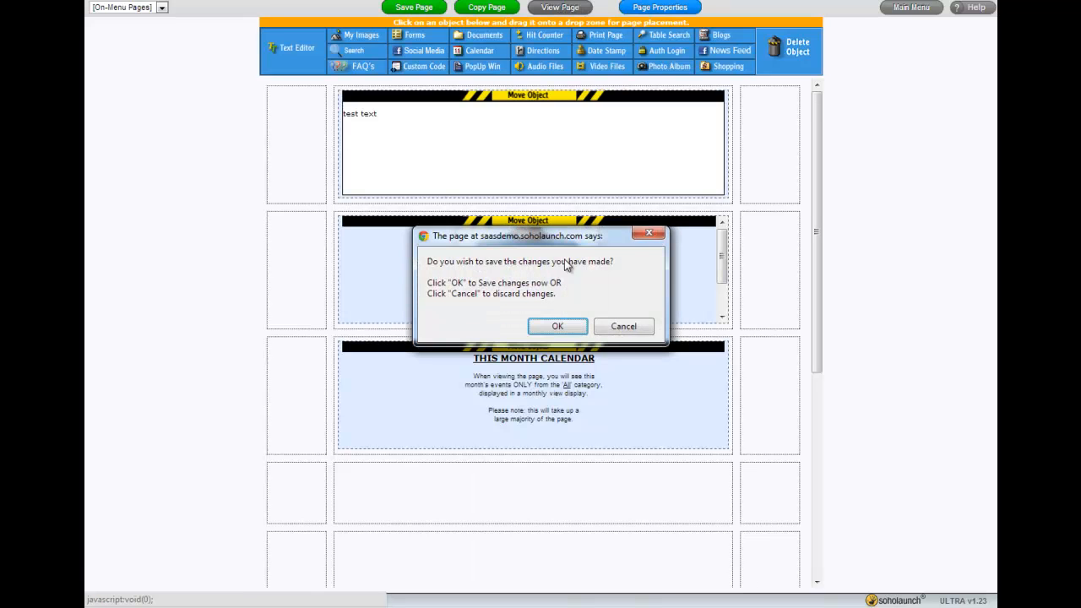
{"action": "left_click", "coordinate": [557, 324]}
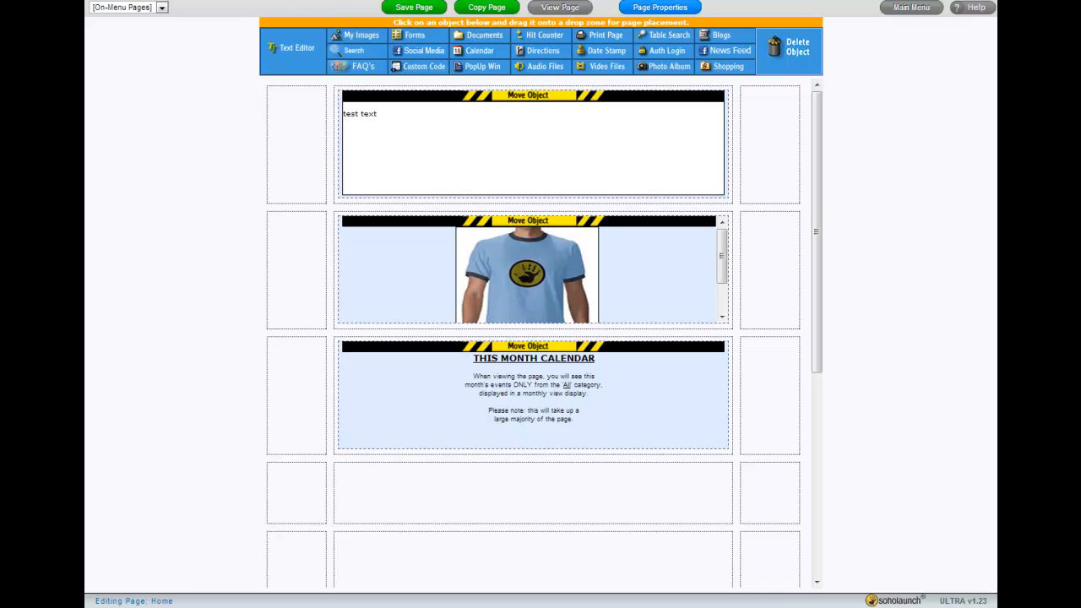
View the Home page on the live website and scroll through it
{"action": "left_click", "coordinate": [560, 7]}
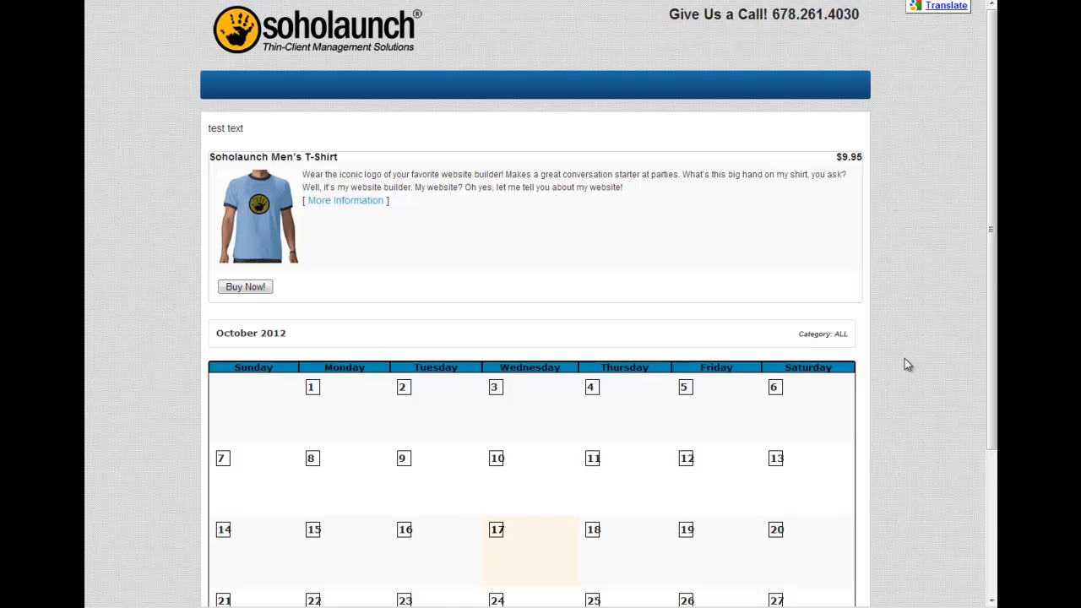
{"action": "scroll", "coordinate": [905, 358], "scroll_direction": "down", "scroll_amount": 3}
{"action": "scroll", "coordinate": [903, 359], "scroll_direction": "up", "scroll_amount": 3}
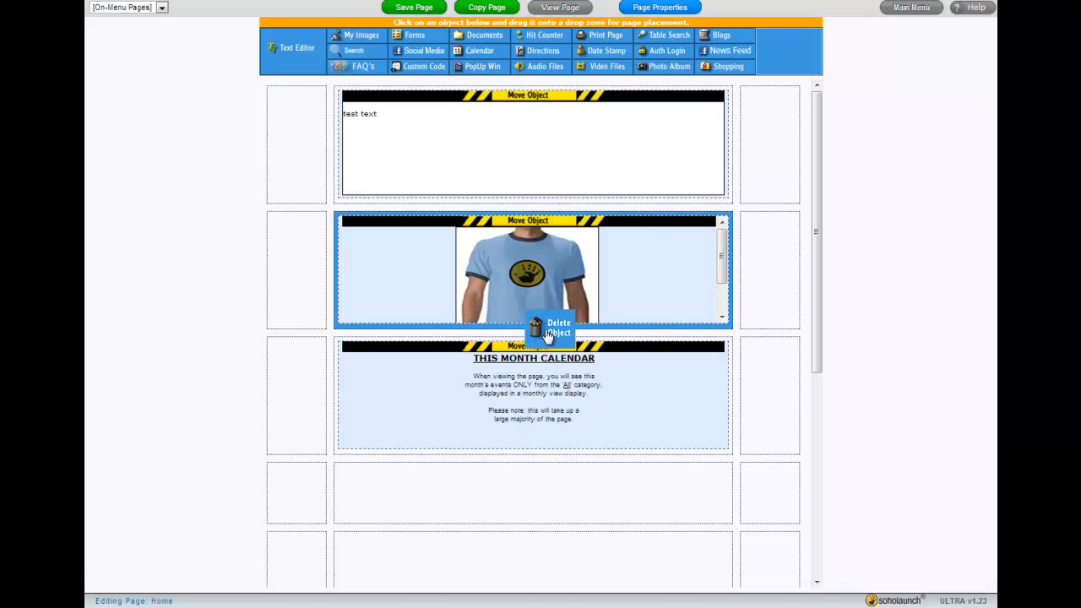
Delete the calendar object and place a photo album showing Soholaunch Weddings in the third row
{"action": "left_click", "coordinate": [530, 368]}
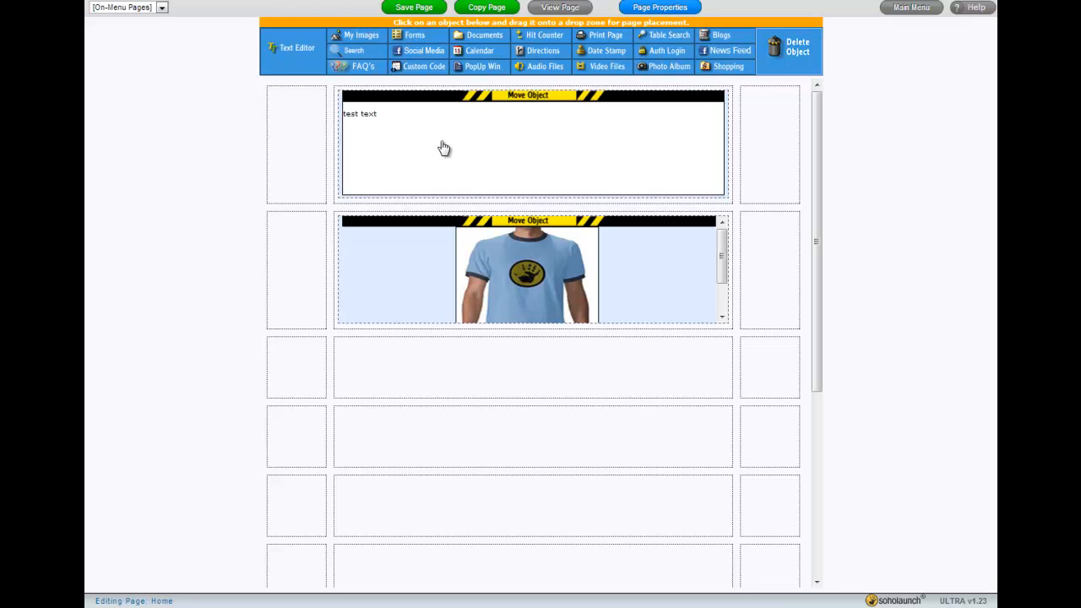
{"action": "left_click_drag", "start_coordinate": [656, 67], "coordinate": [541, 355]}
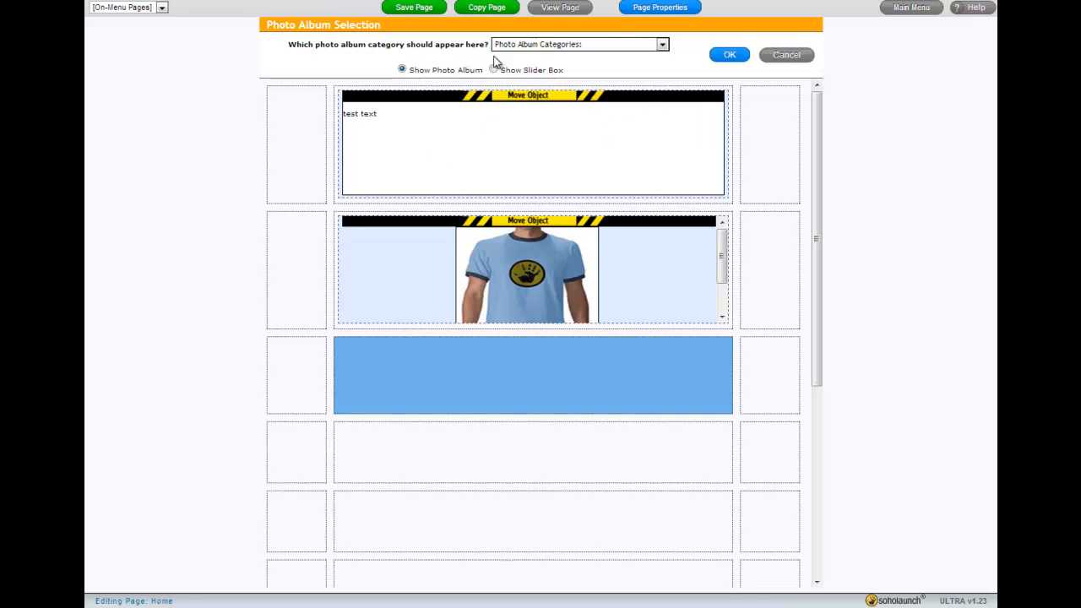
{"action": "left_click", "coordinate": [546, 46]}
{"action": "left_click", "coordinate": [550, 79]}
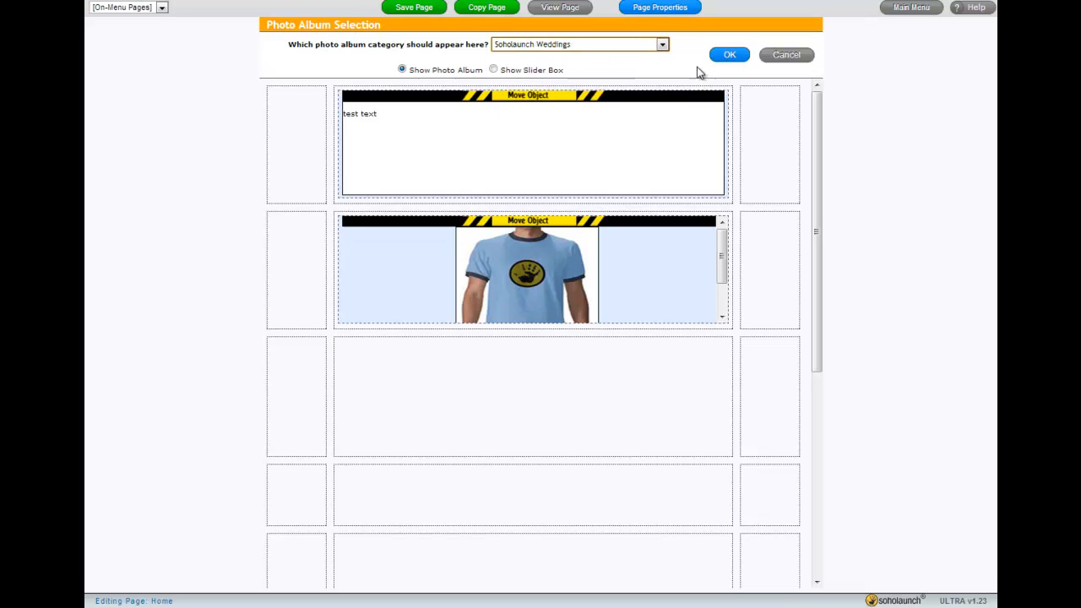
{"action": "left_click", "coordinate": [728, 55]}
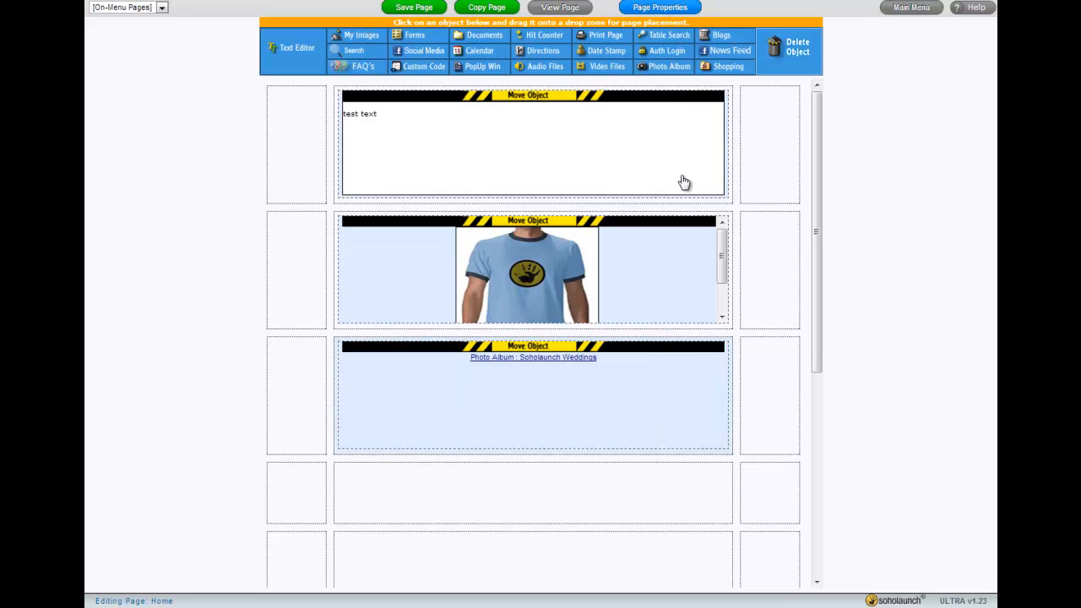
Save the Home page and return to the main dashboard
{"action": "left_click", "coordinate": [419, 9]}
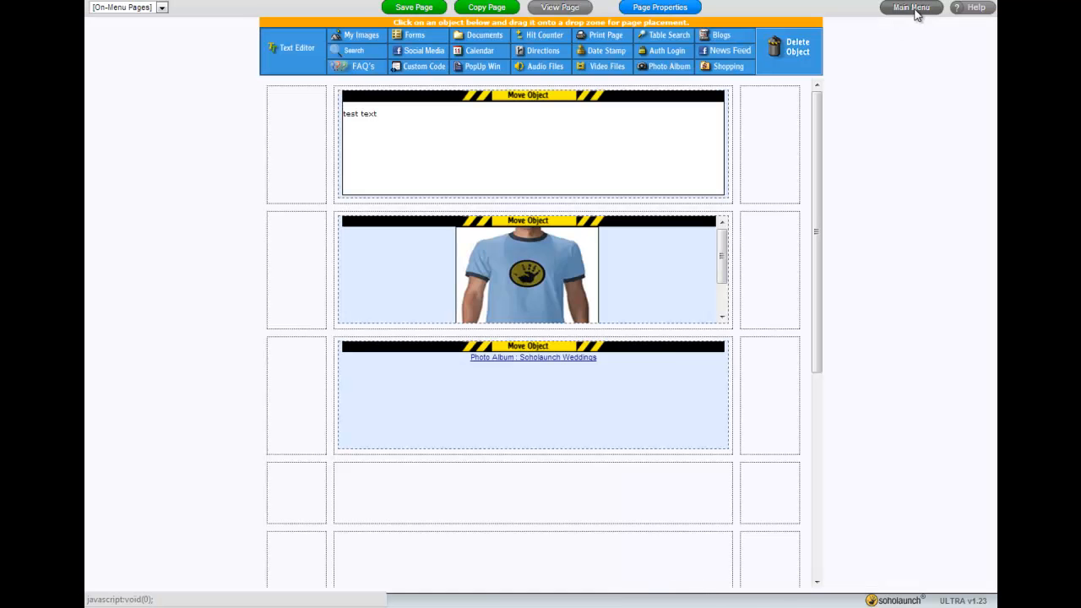
{"action": "left_click", "coordinate": [916, 12]}
{"action": "left_click", "coordinate": [557, 327]}
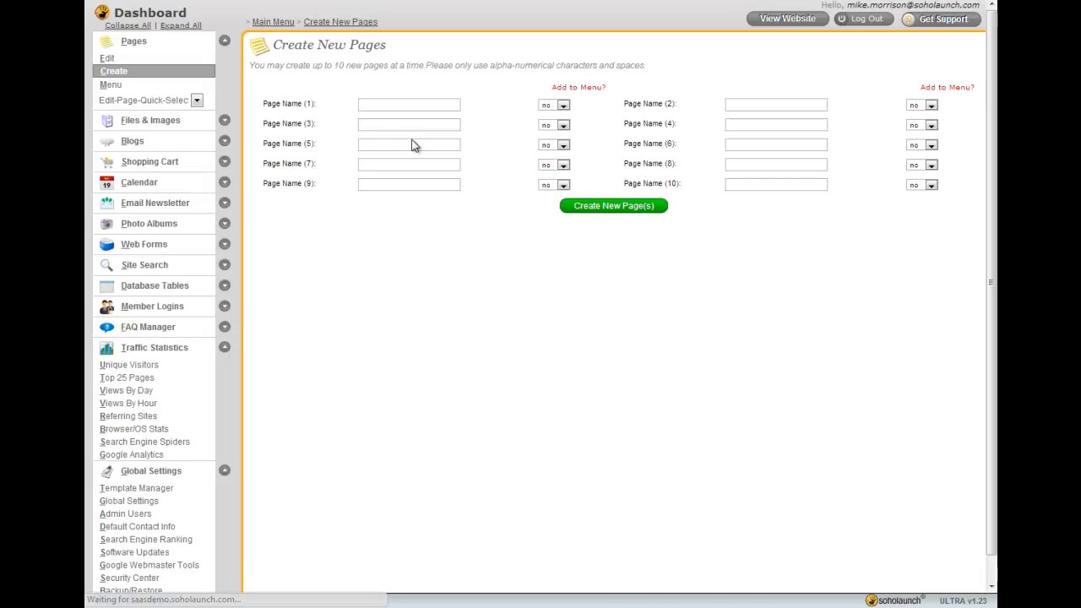
Enter new pages named About Us and Contact Us, both set to be added to the menu
{"action": "left_click", "coordinate": [388, 104]}
{"action": "type", "text": "About Us"}
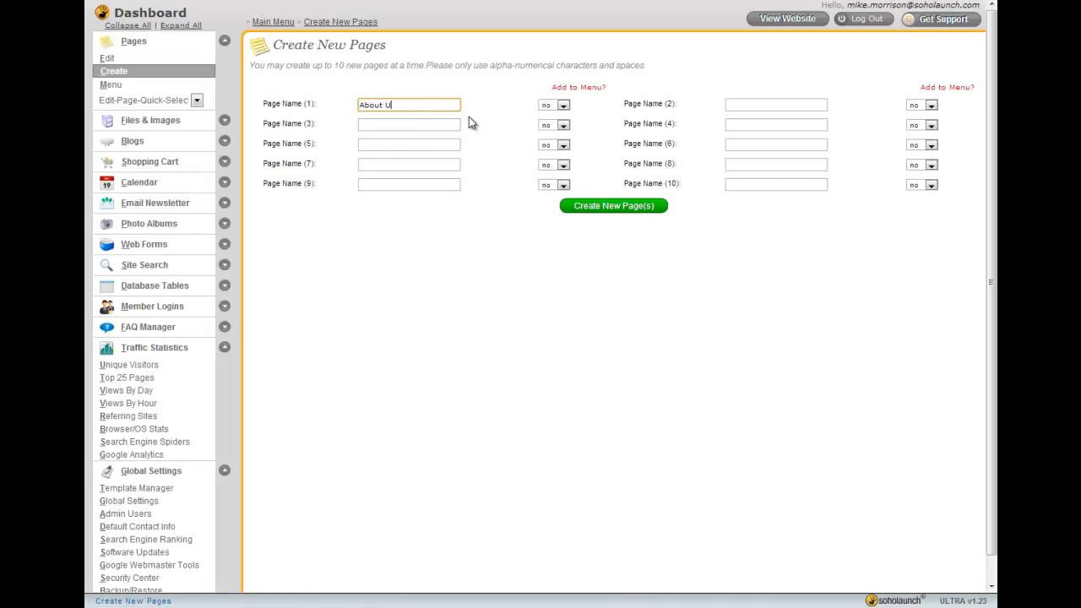
{"action": "key", "text": "Tab"}
{"action": "key", "text": "Tab"}
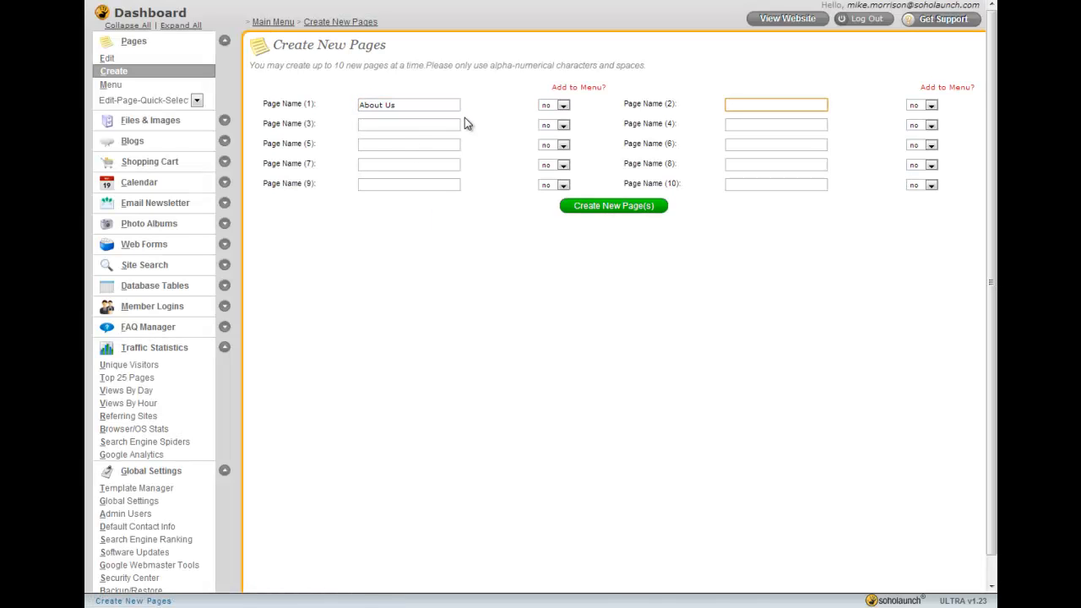
{"action": "left_click", "coordinate": [563, 105]}
{"action": "left_click", "coordinate": [551, 120]}
{"action": "left_click", "coordinate": [748, 103]}
{"action": "left_click", "coordinate": [931, 106]}
{"action": "left_click", "coordinate": [921, 119]}
Enter new pages named Shopping and Executive Bios, both set to be added to the menu
{"action": "left_click", "coordinate": [413, 125]}
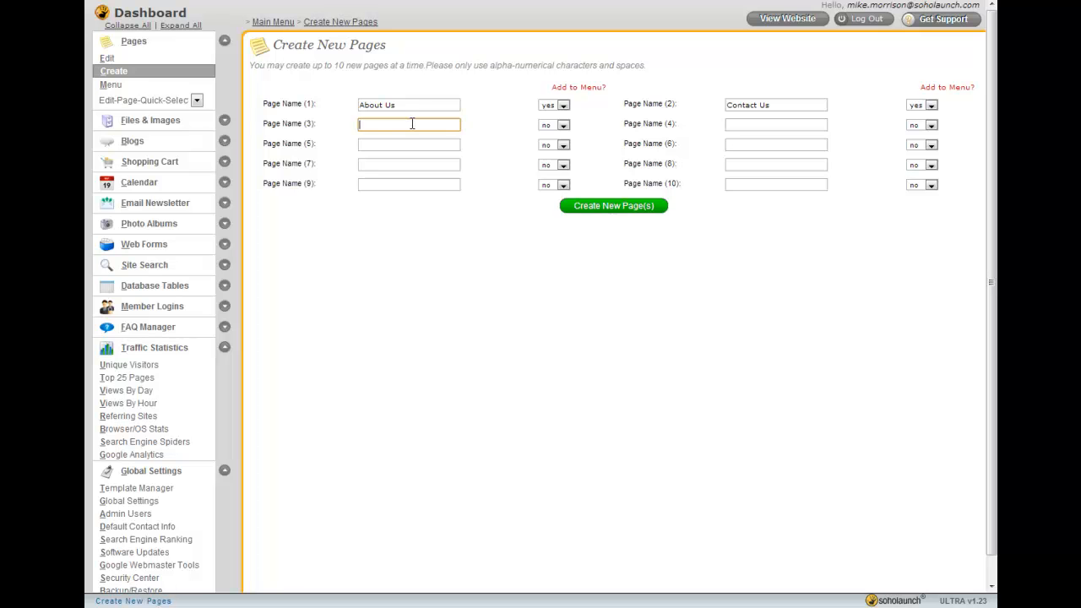
{"action": "type", "text": "ping"}
{"action": "left_click", "coordinate": [558, 125]}
{"action": "left_click", "coordinate": [550, 142]}
{"action": "left_click", "coordinate": [752, 129]}
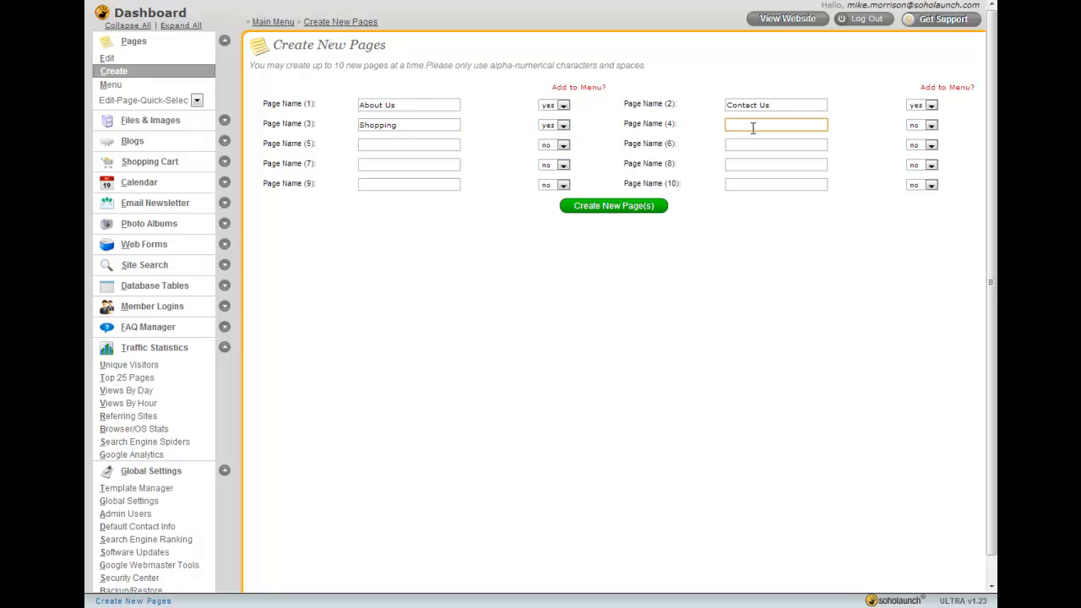
{"action": "type", "text": "Executive Bios"}
{"action": "left_click", "coordinate": [929, 125]}
{"action": "left_click", "coordinate": [919, 142]}
Enter pages named Directions and Mission without menu entries, and create all six new pages
{"action": "left_click", "coordinate": [410, 144]}
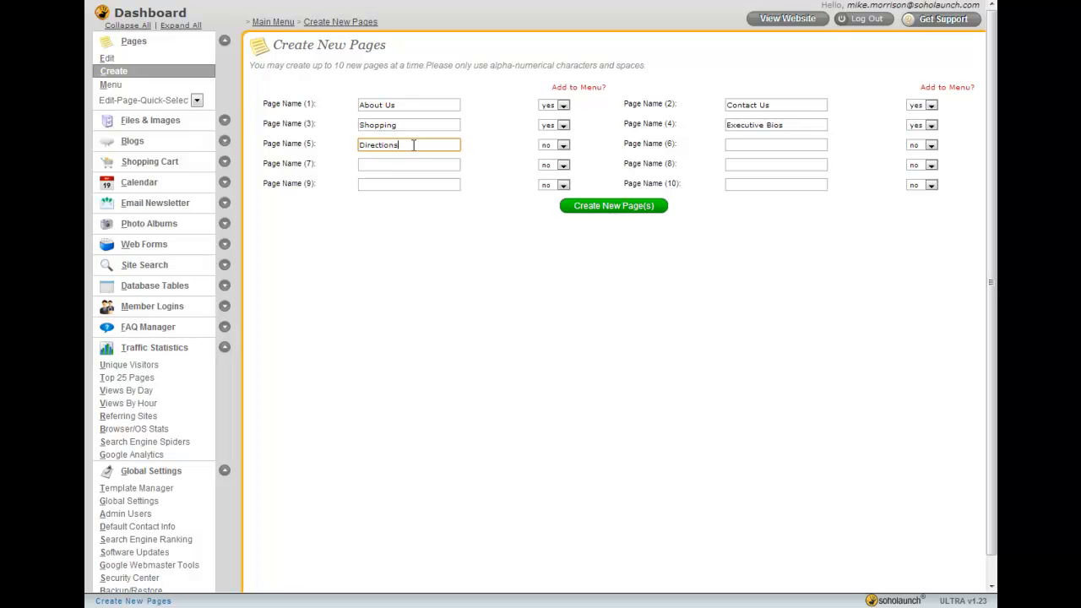
{"action": "left_click", "coordinate": [748, 145]}
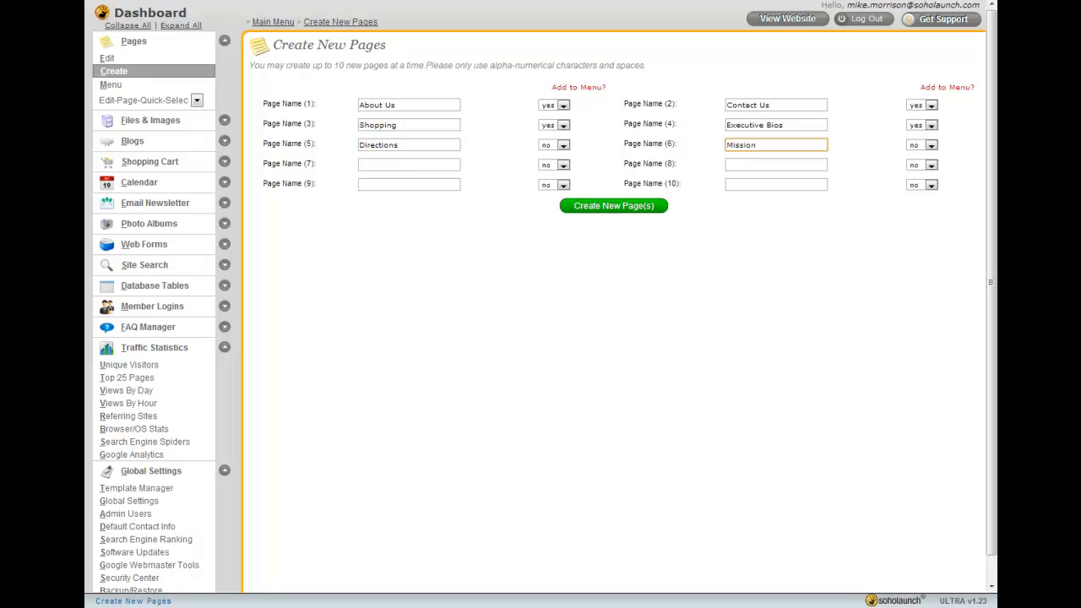
{"action": "left_click", "coordinate": [613, 207]}
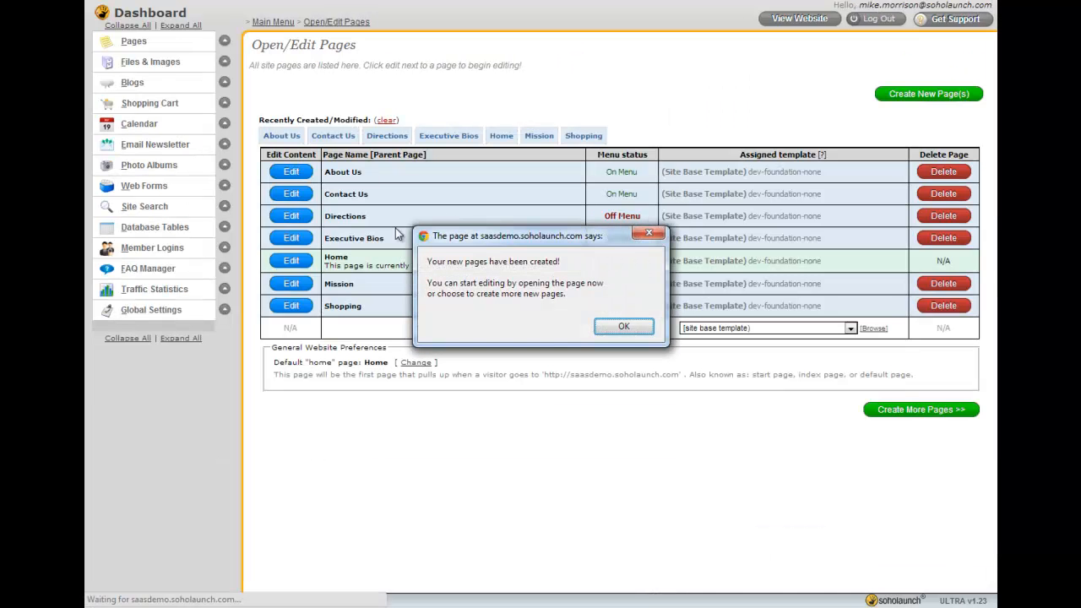
{"action": "key", "text": "Return"}
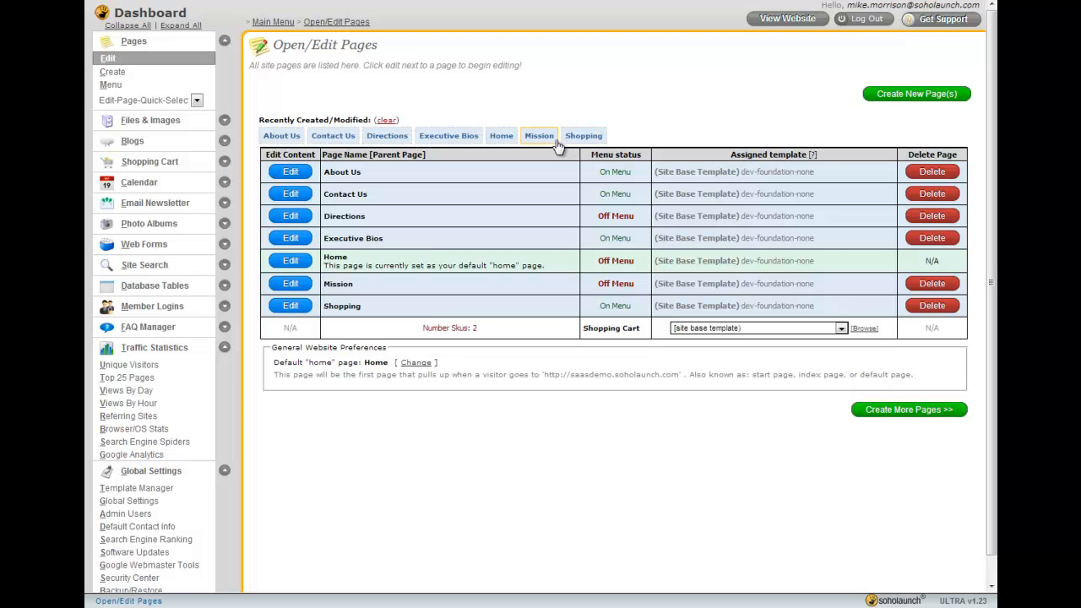
Clear the recently created pages list and empty the current site navigation menu
{"action": "left_click", "coordinate": [386, 120]}
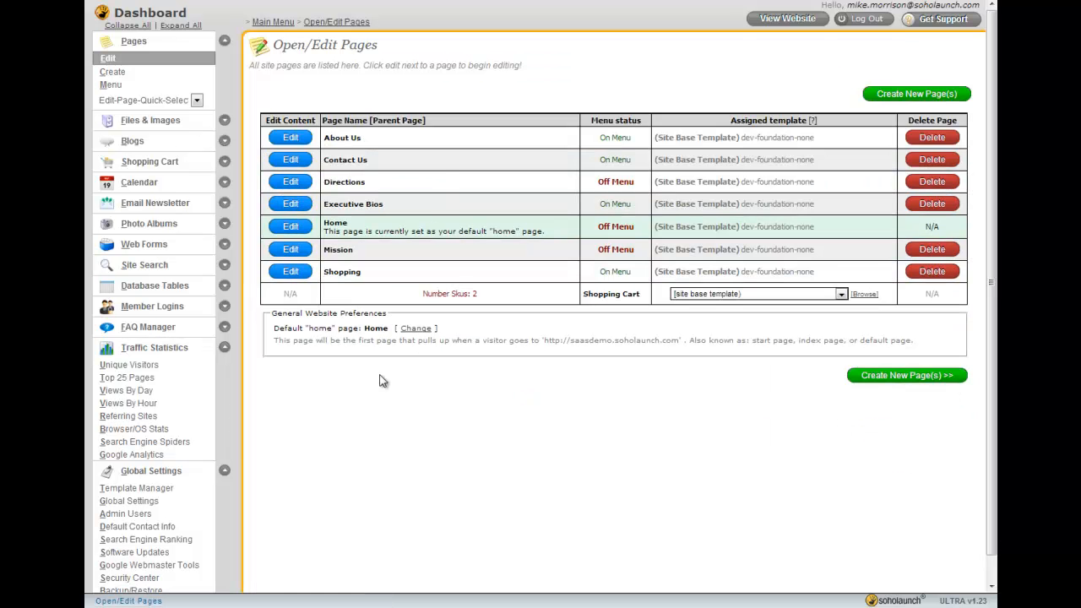
{"action": "left_click", "coordinate": [127, 88]}
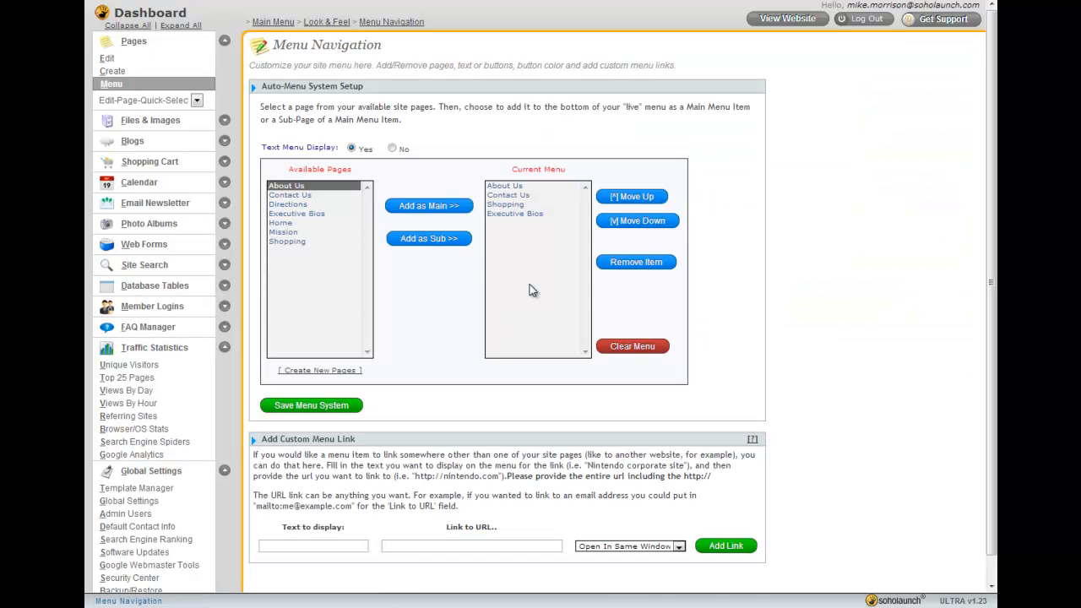
{"action": "left_click", "coordinate": [518, 187]}
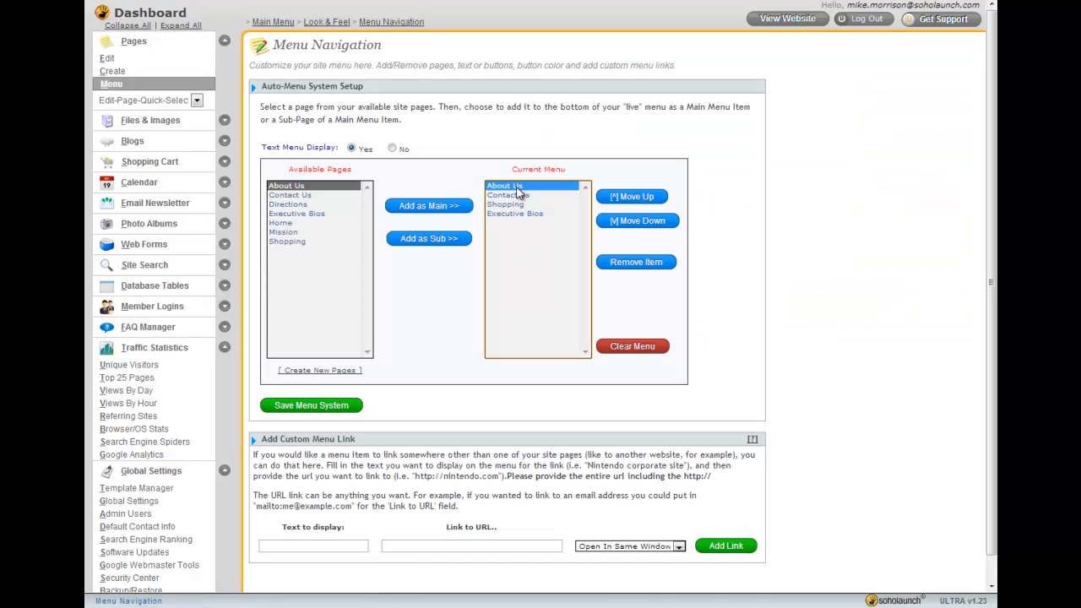
{"action": "left_click", "coordinate": [627, 346]}
{"action": "left_click", "coordinate": [554, 311]}
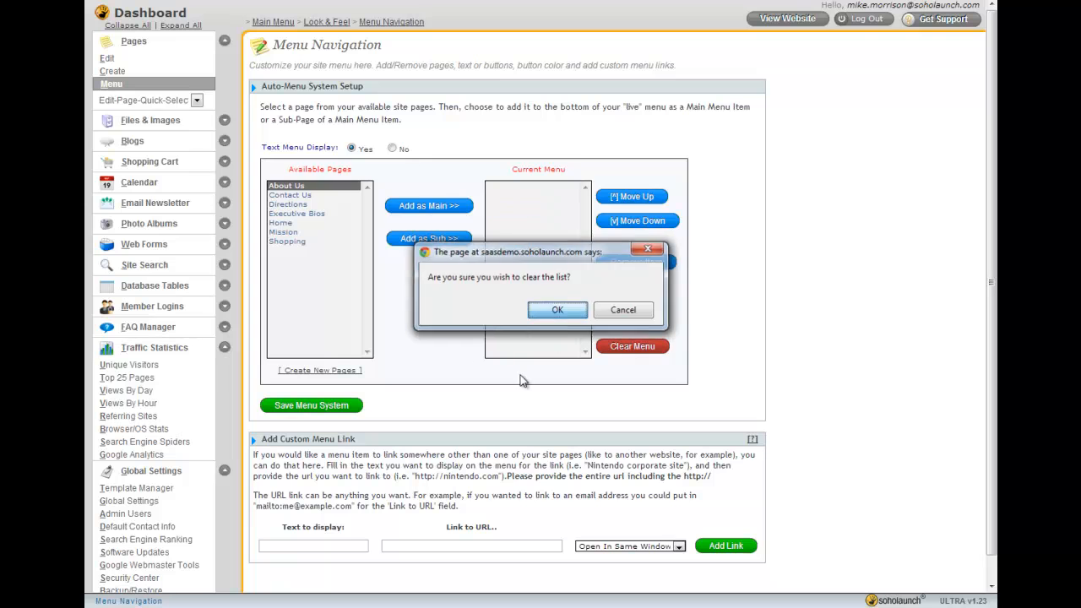
Add Home and About Us to the current menu as main menu items
{"action": "left_click", "coordinate": [280, 223]}
{"action": "left_click", "coordinate": [426, 207]}
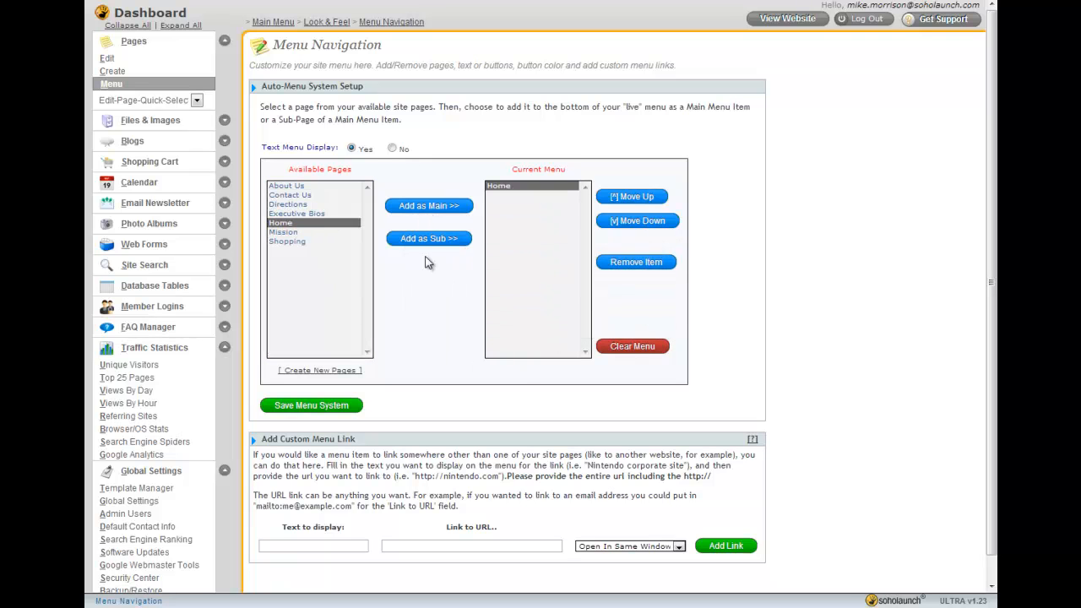
{"action": "left_click", "coordinate": [287, 185]}
{"action": "left_click", "coordinate": [430, 206]}
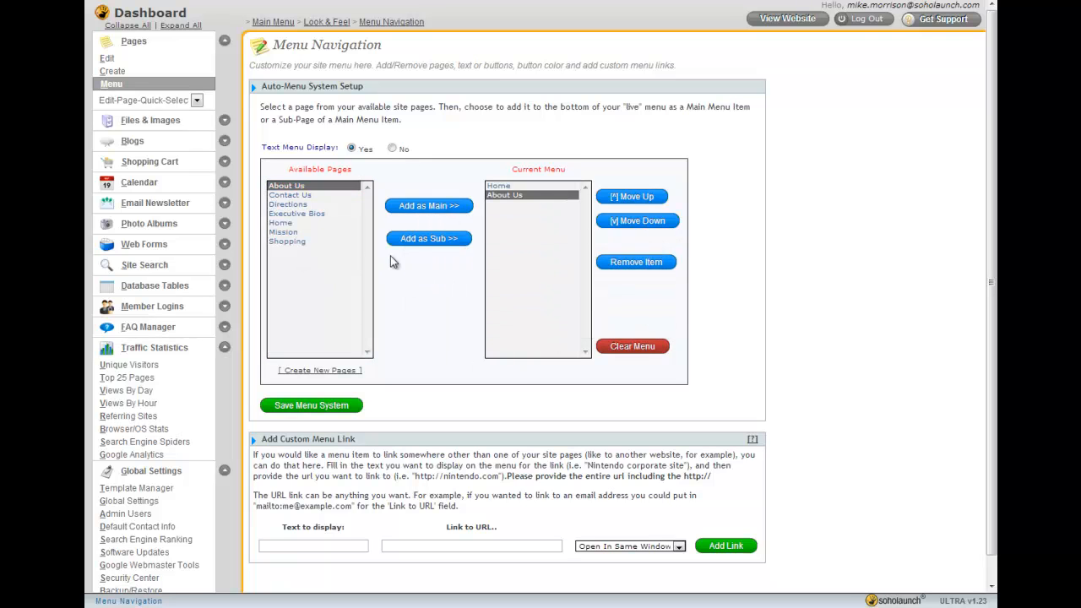
Add Contact Us as a main menu item, and Executive Bios and Directions as sub-pages
{"action": "left_click", "coordinate": [291, 195]}
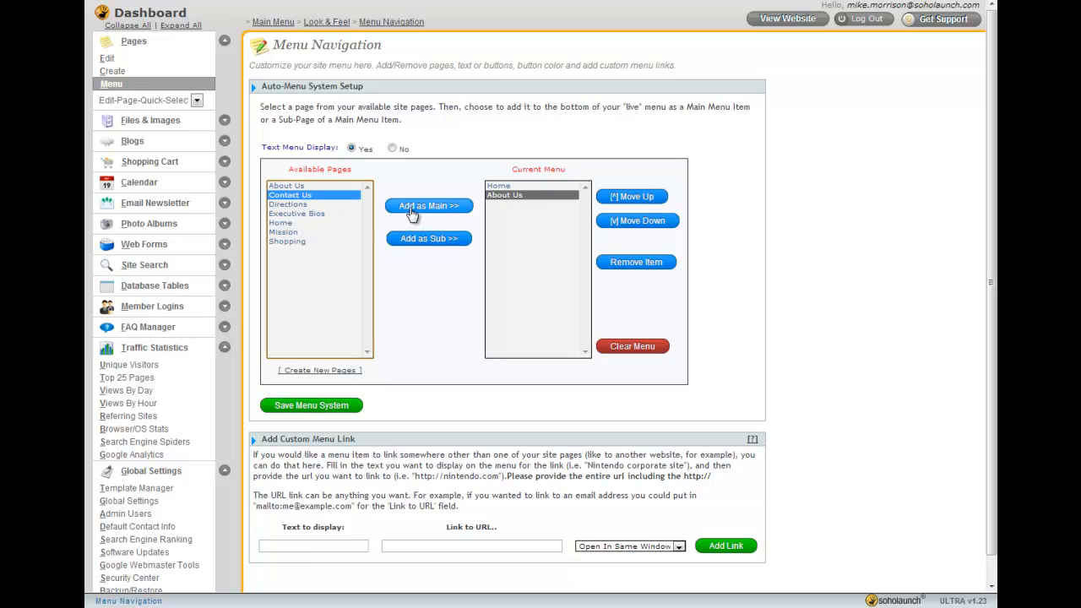
{"action": "left_click", "coordinate": [429, 206]}
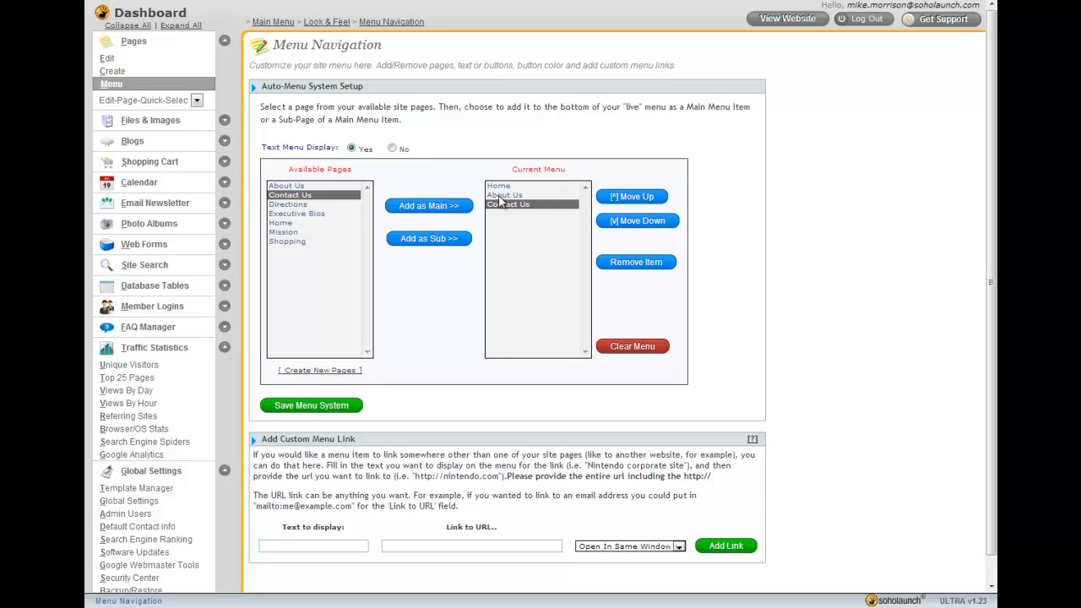
{"action": "left_click", "coordinate": [296, 214]}
{"action": "left_click", "coordinate": [429, 238]}
{"action": "left_click", "coordinate": [290, 205]}
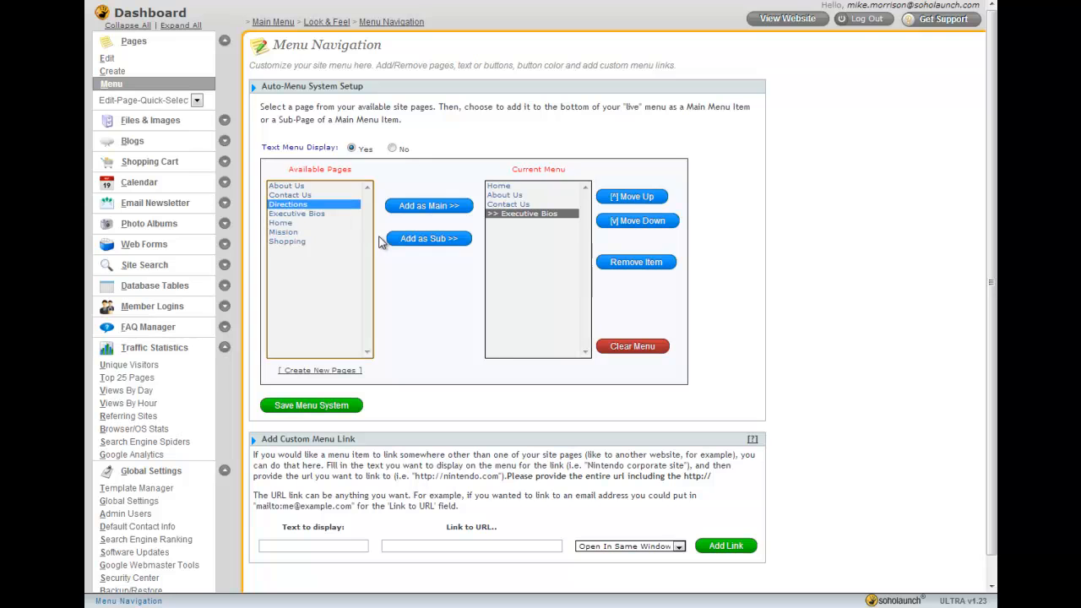
{"action": "left_click", "coordinate": [426, 239]}
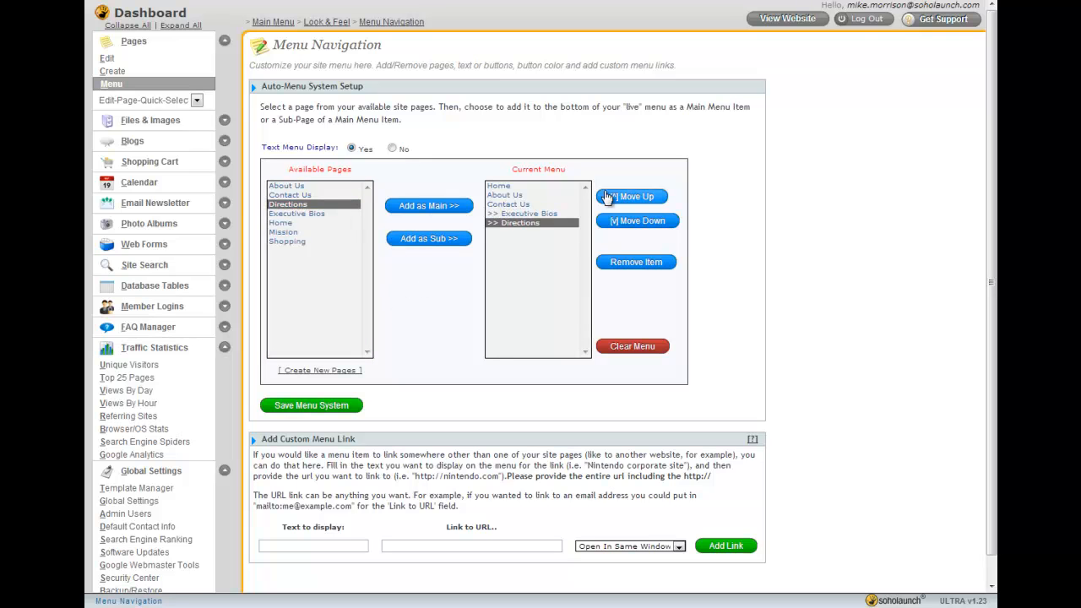
Reorder the menu so the Executive Bios and Directions sub-pages sit under About Us, above Contact Us
{"action": "left_click", "coordinate": [632, 196]}
{"action": "left_click", "coordinate": [631, 196]}
{"action": "left_click", "coordinate": [632, 196]}
{"action": "left_click", "coordinate": [632, 196]}
Add Shopping and Mission to the end of the menu as main menu items
{"action": "left_click", "coordinate": [304, 224]}
{"action": "left_click", "coordinate": [304, 232]}
{"action": "left_click", "coordinate": [319, 242]}
{"action": "left_click", "coordinate": [423, 211]}
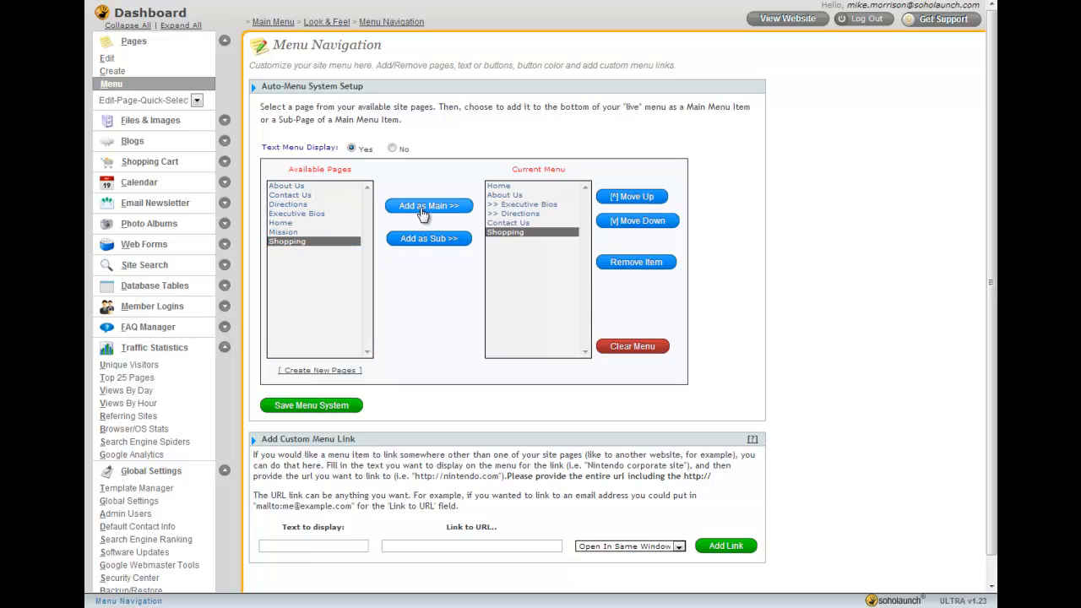
{"action": "left_click", "coordinate": [291, 232]}
{"action": "left_click", "coordinate": [431, 215]}
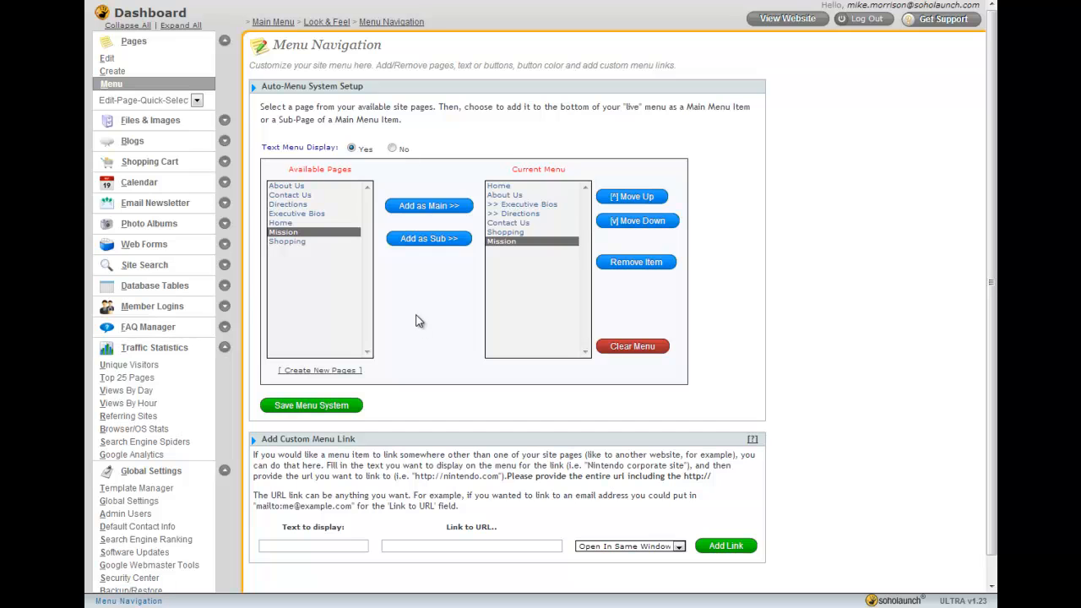
Save the menu system
{"action": "scroll", "coordinate": [419, 321], "scroll_direction": "down", "scroll_amount": 1}
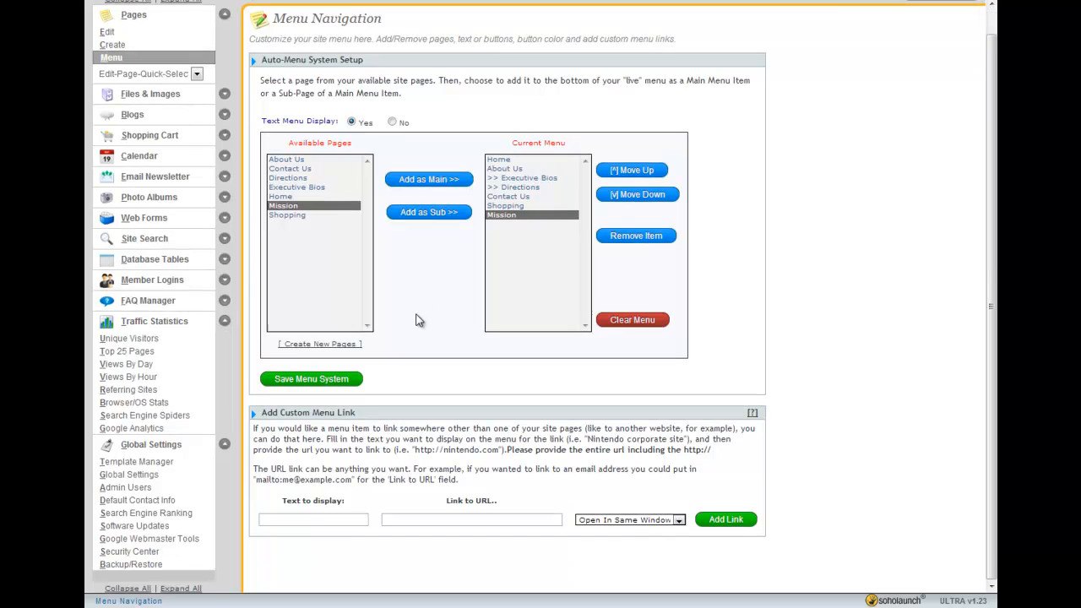
{"action": "left_click", "coordinate": [326, 382]}
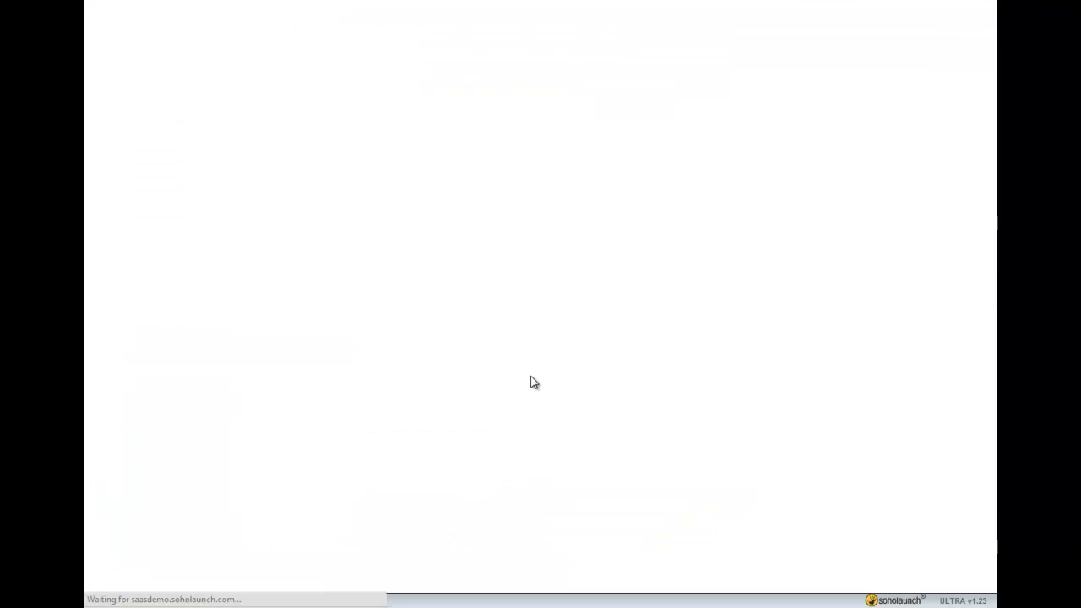
{"action": "left_click", "coordinate": [623, 310]}
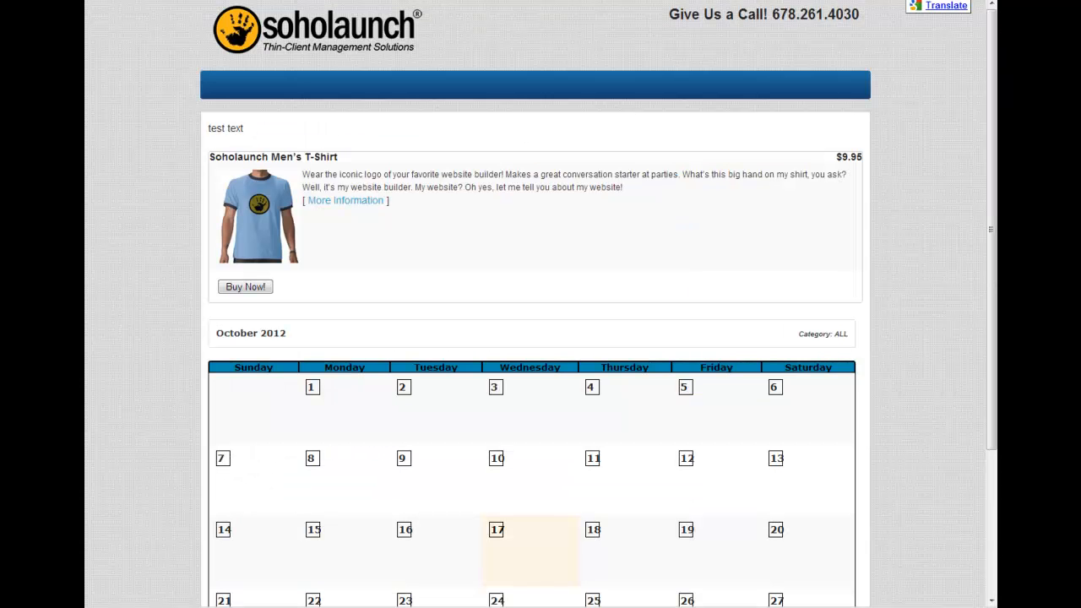
Refresh the live website and inspect the new navigation bar, including the About Us dropdown
{"action": "key", "text": "F5"}
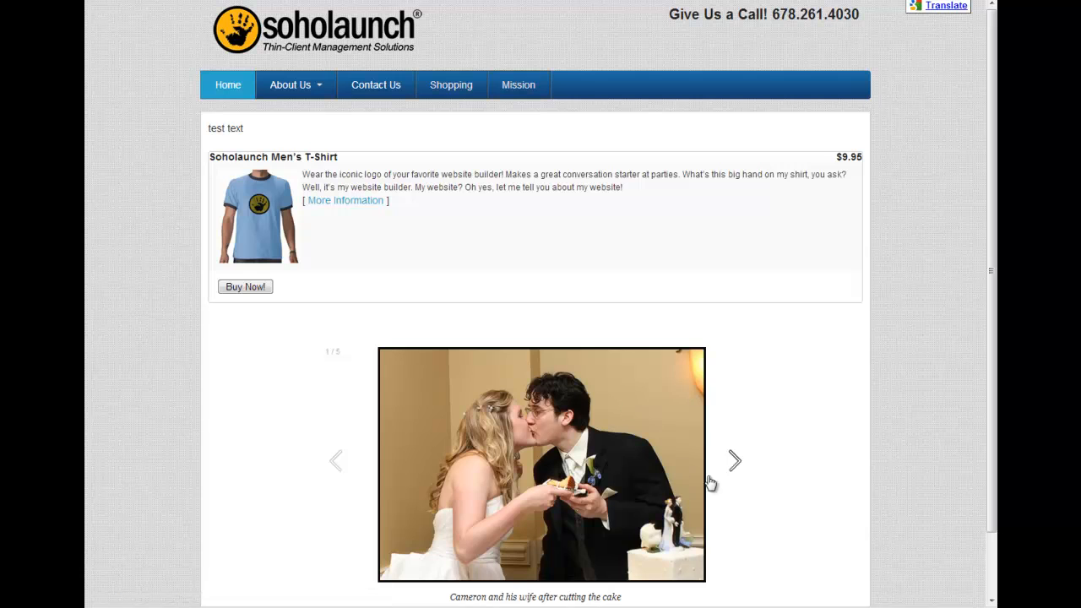
{"action": "left_click", "coordinate": [734, 460]}
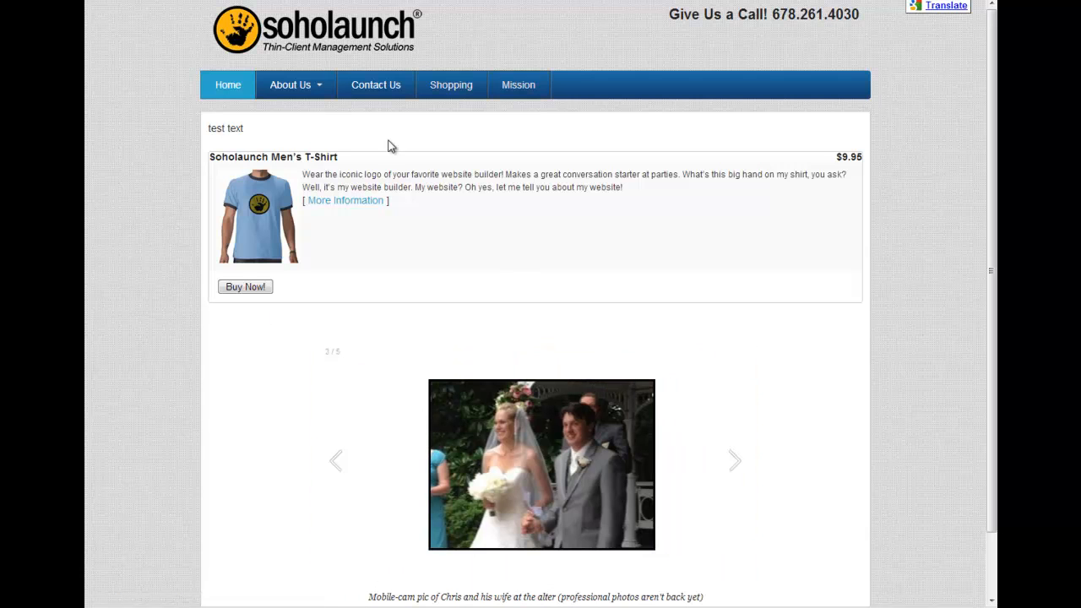
{"action": "mouse_move", "coordinate": [295, 87]}
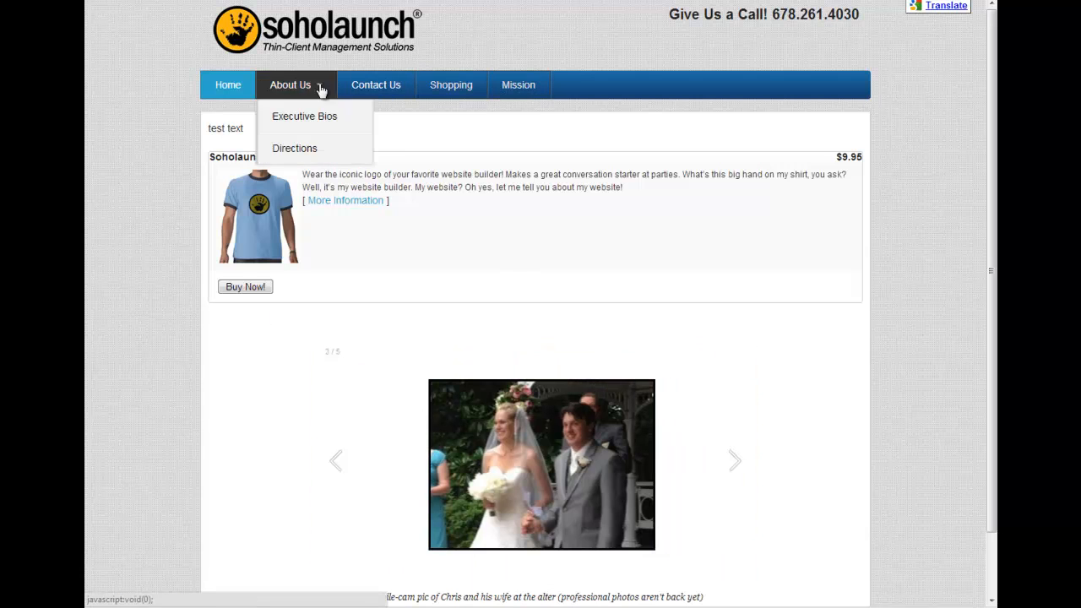
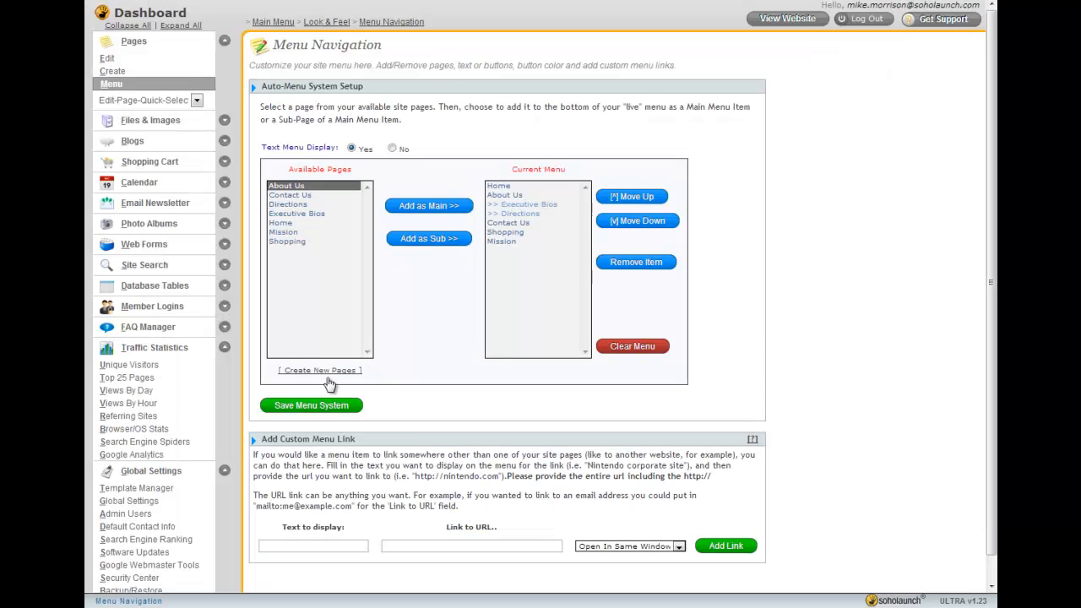
In Global Settings, set the Google Translation option for website visitors to No
{"action": "scroll", "coordinate": [330, 384], "scroll_direction": "down", "scroll_amount": 1}
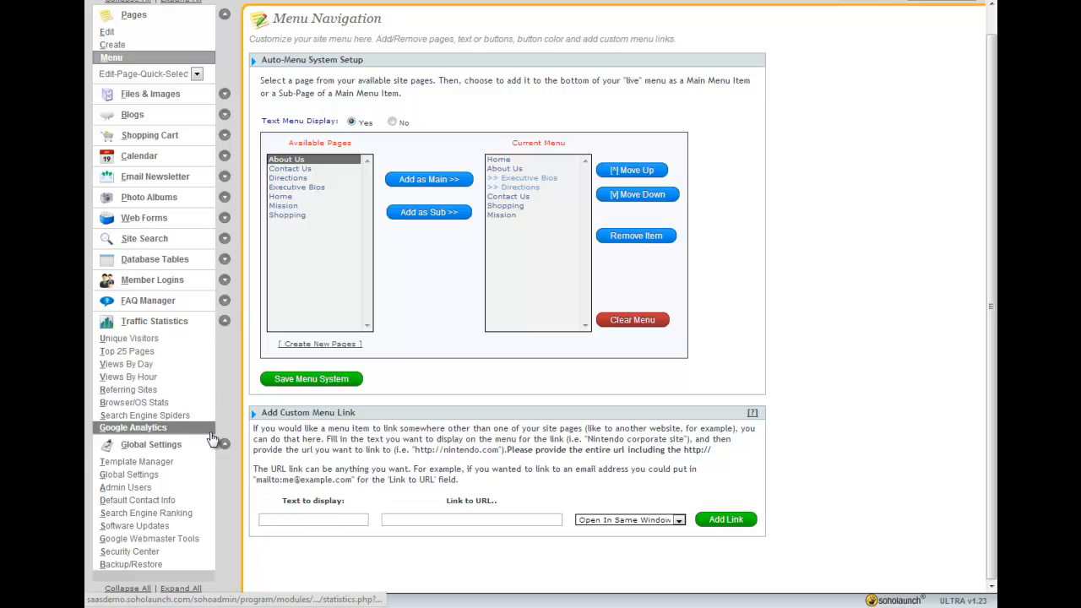
{"action": "left_click", "coordinate": [149, 476]}
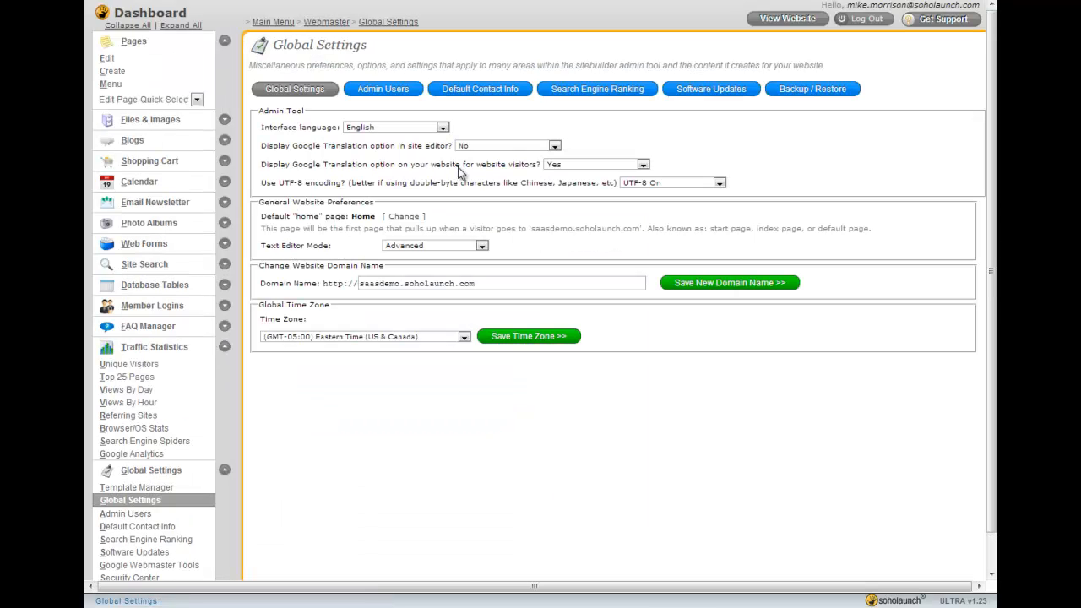
{"action": "left_click", "coordinate": [581, 166]}
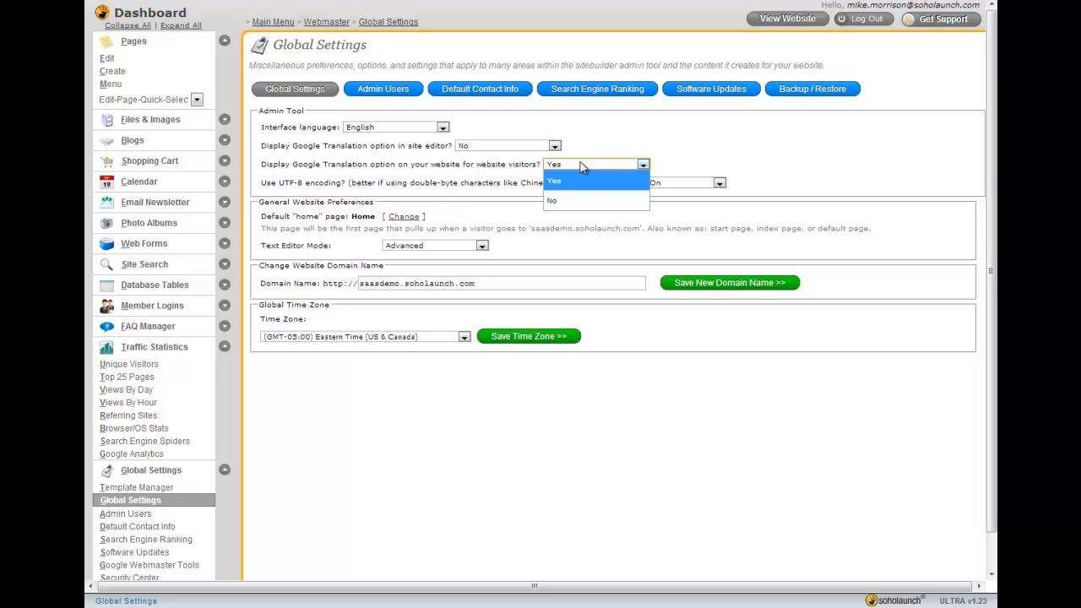
{"action": "left_click", "coordinate": [578, 204]}
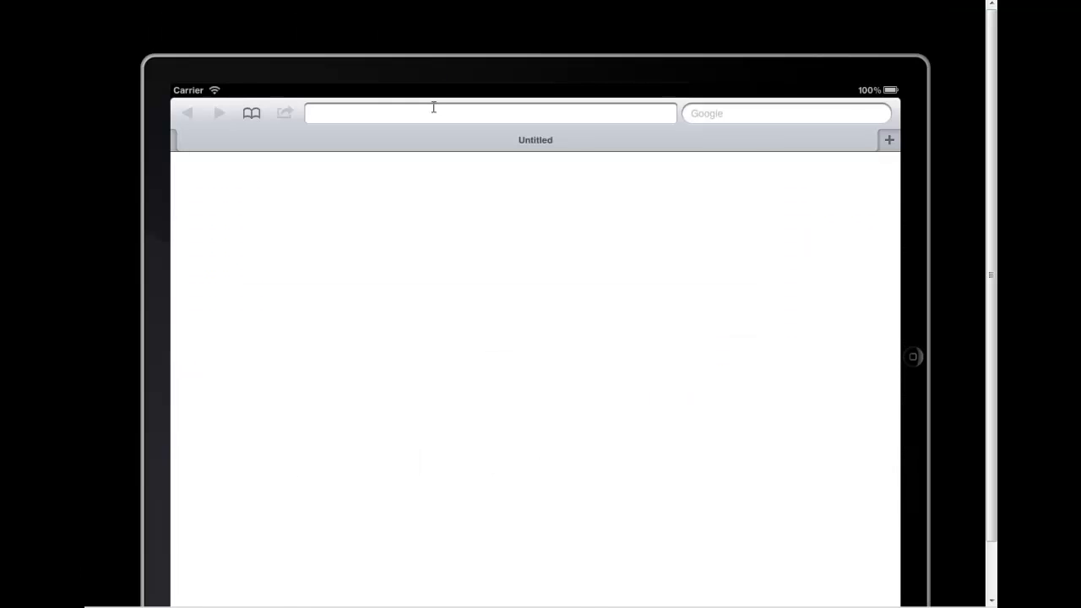
Open the website's URL in the iPad simulator's browser
{"action": "left_click", "coordinate": [433, 107]}
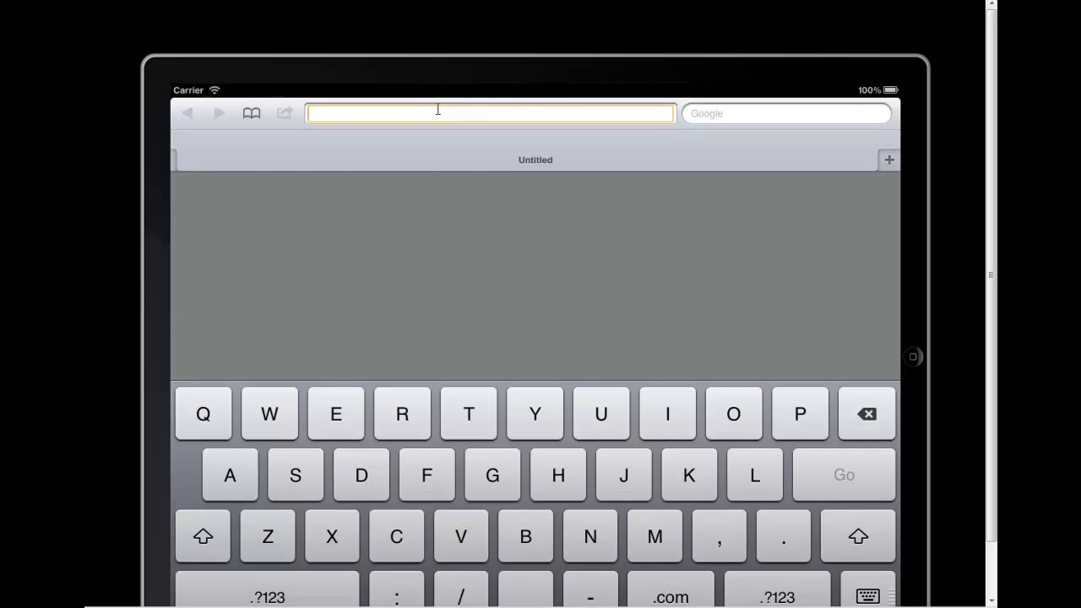
{"action": "type", "text": "http://saasdemo.soholaunch.com/Home.php"}
{"action": "key", "text": "Return"}
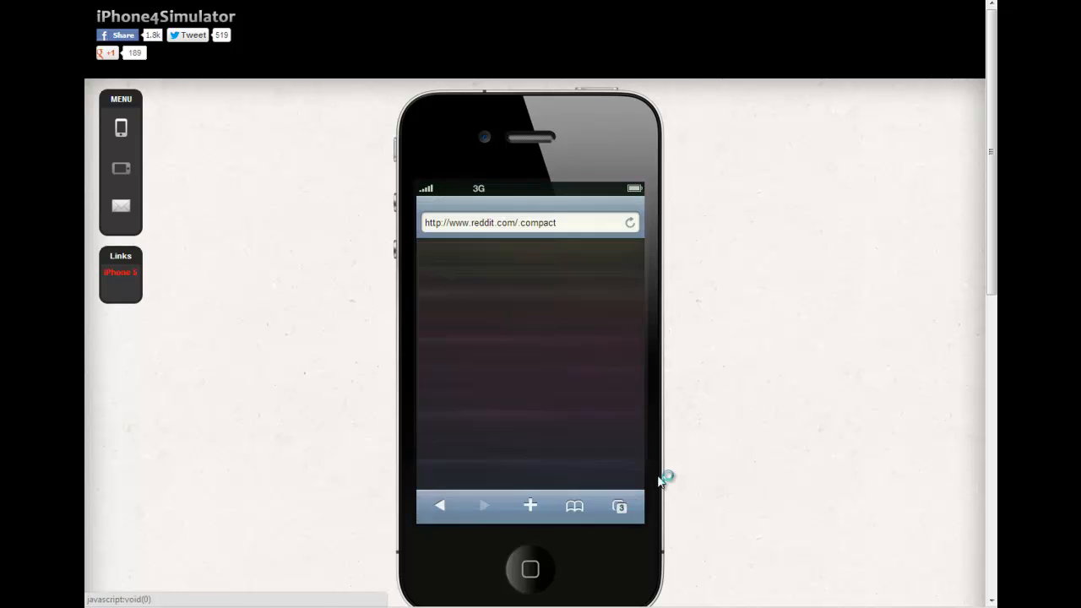
Load the site's Home.php URL in the iPhone 4 simulator and inspect the mobile navigation menu
{"action": "left_click_drag", "start_coordinate": [558, 223], "coordinate": [335, 223]}
{"action": "type", "text": "http://saasdemo.soholaunch.com/Home.php"}
{"action": "key", "text": "Return"}
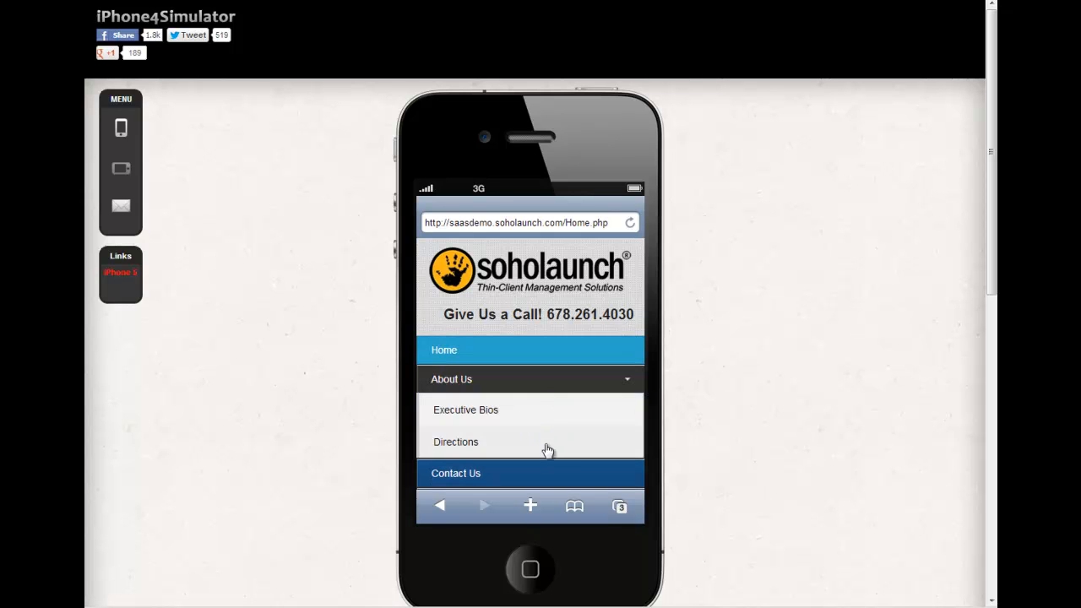
{"action": "mouse_move", "coordinate": [627, 384]}
{"action": "scroll", "coordinate": [625, 380], "scroll_direction": "down", "scroll_amount": 3}
{"action": "scroll", "coordinate": [625, 380], "scroll_direction": "up", "scroll_amount": 3}
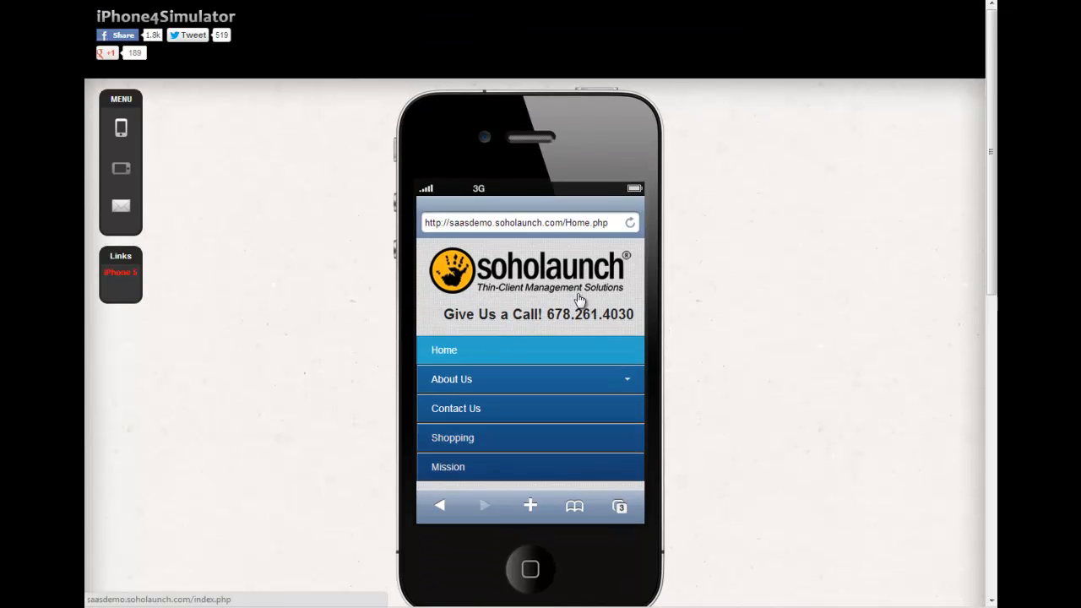
Narrow the live website's browser window to preview the responsive mobile menu layout
{"action": "left_click", "coordinate": [562, 223]}
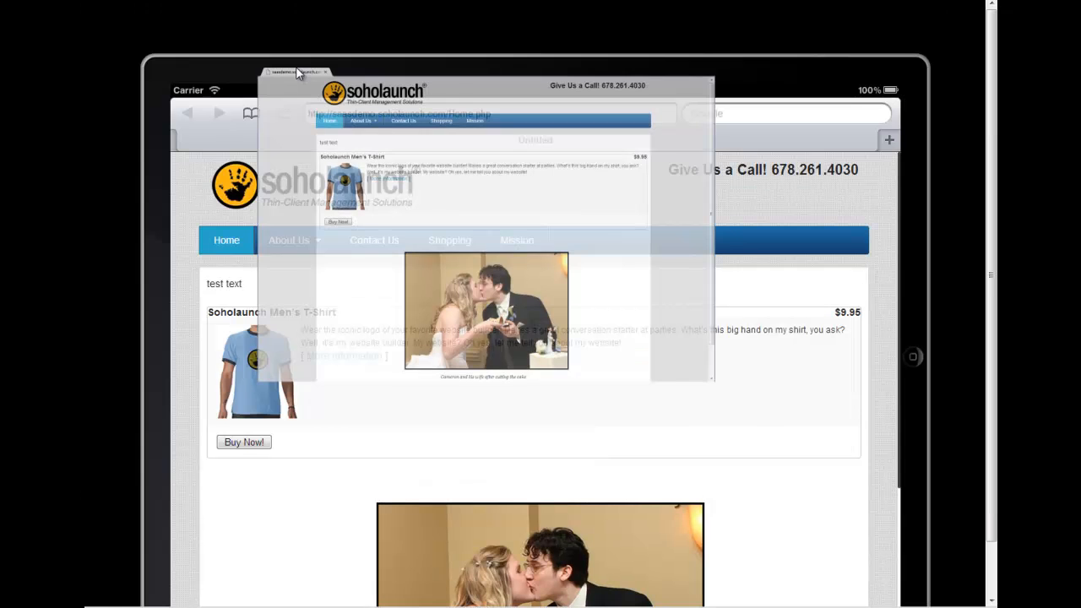
{"action": "key", "text": "alt+Tab"}
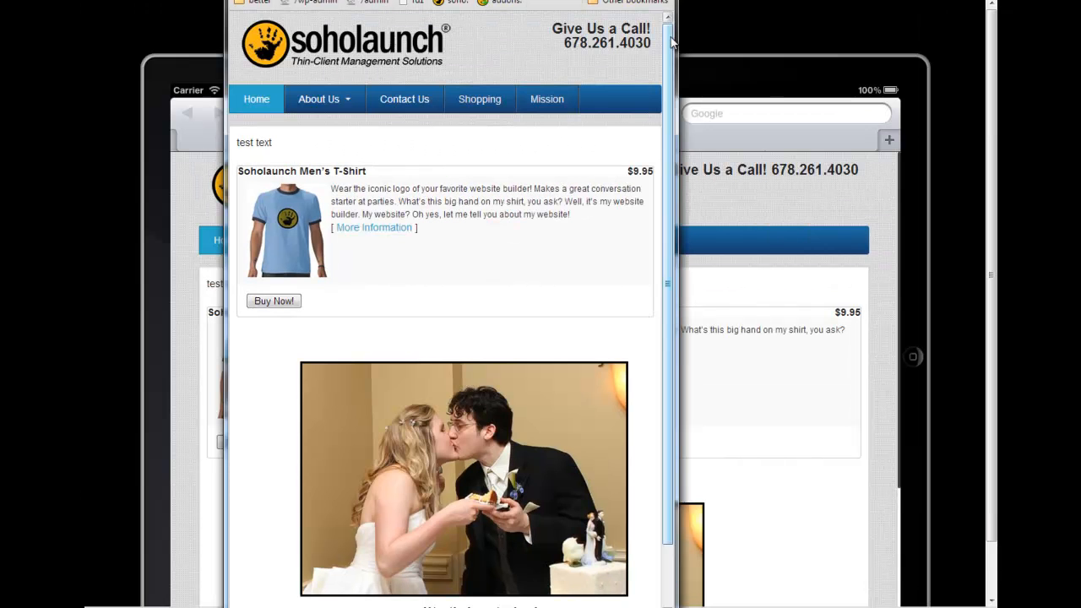
{"action": "left_click_drag", "start_coordinate": [676, 50], "coordinate": [575, 81]}
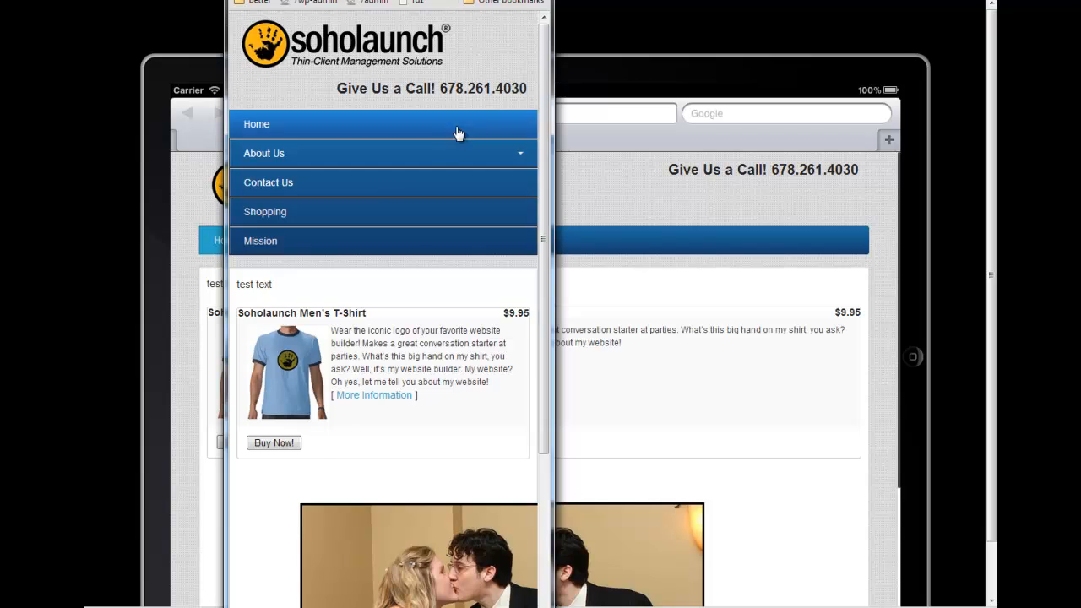
{"action": "left_click_drag", "start_coordinate": [553, 134], "coordinate": [520, 137]}
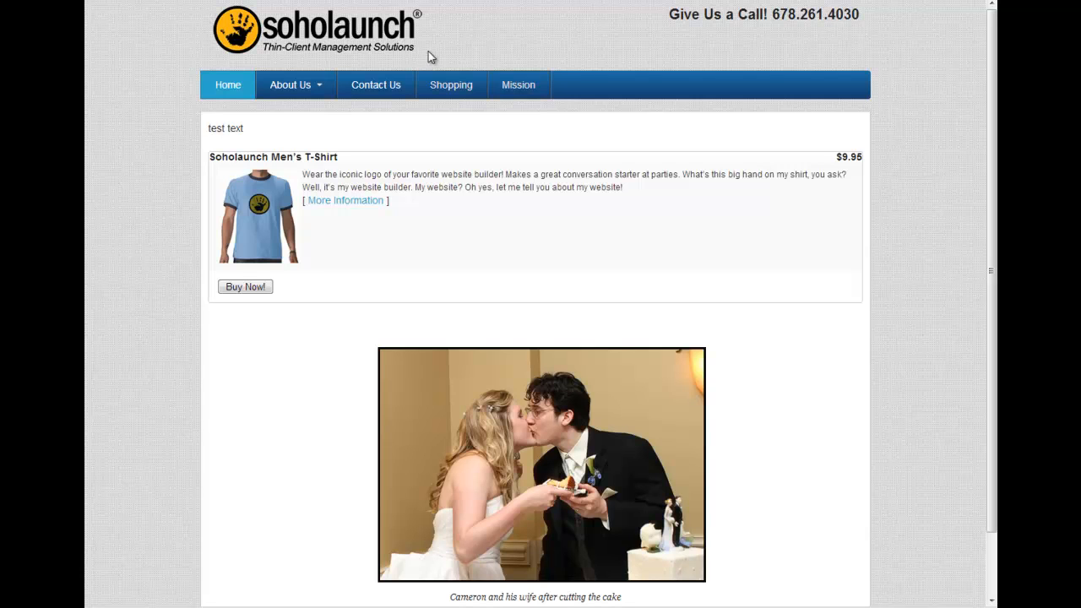
Close the live website's browser tab and return to the admin dashboard
{"action": "scroll", "coordinate": [741, 376], "scroll_direction": "down", "scroll_amount": 1}
{"action": "scroll", "coordinate": [740, 377], "scroll_direction": "up", "scroll_amount": 1}
{"action": "key", "text": "ctrl+w"}
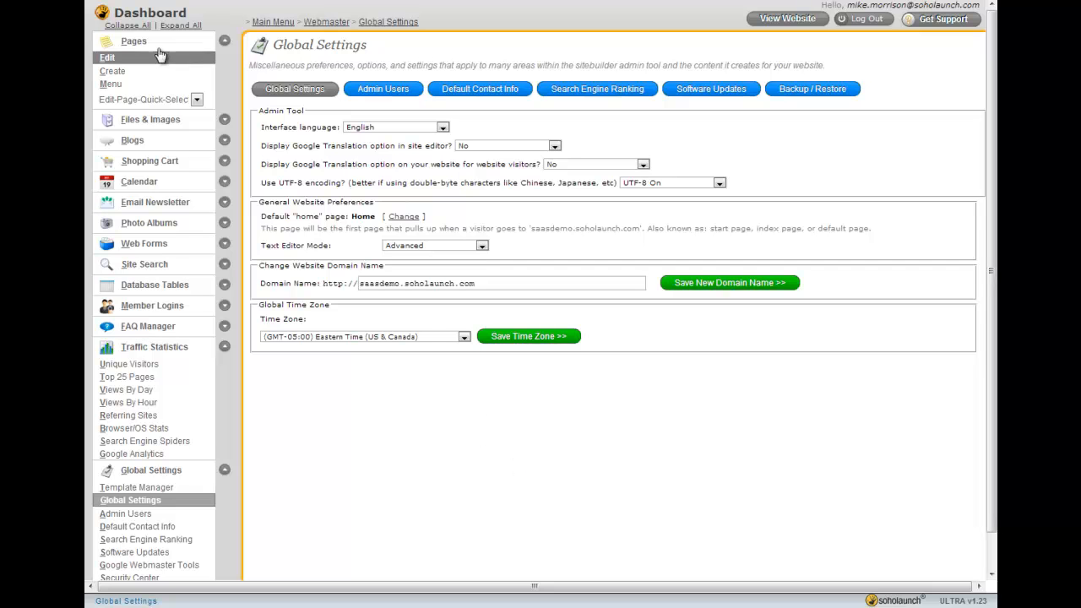
Open the page creation option under Pages
{"action": "left_click", "coordinate": [112, 71]}
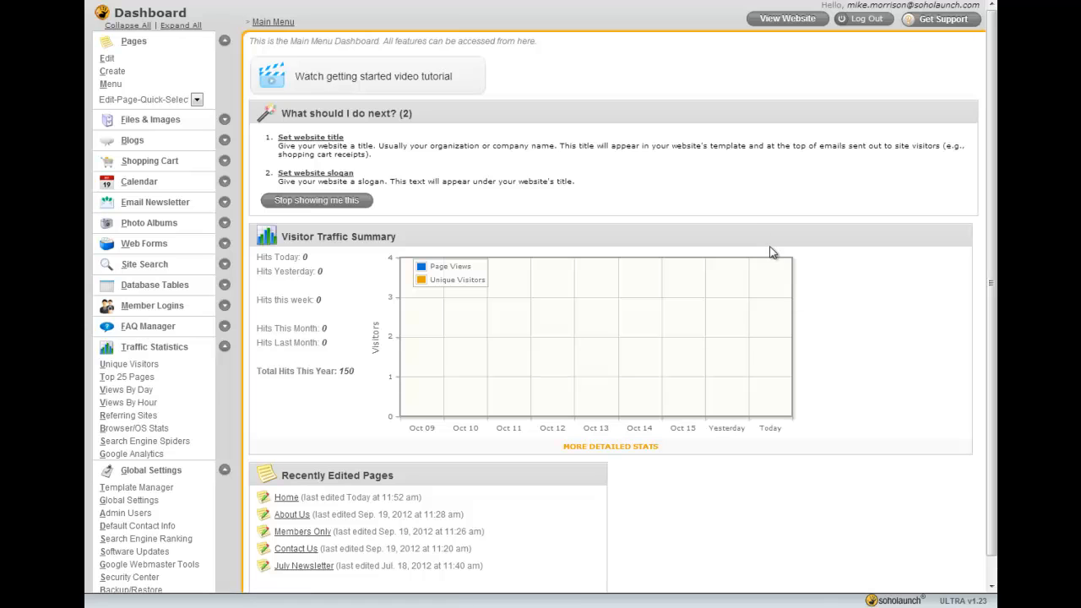